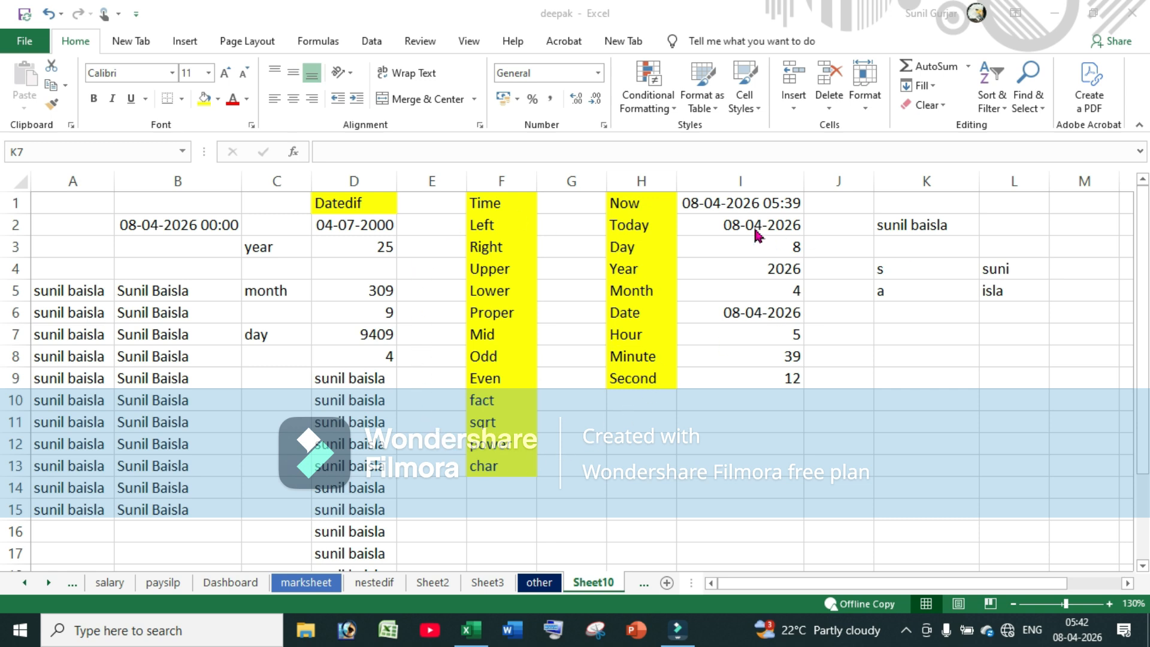
Select the yellow Time label in cell F1 so it can be renamed
{"action": "left_click", "coordinate": [494, 226]}
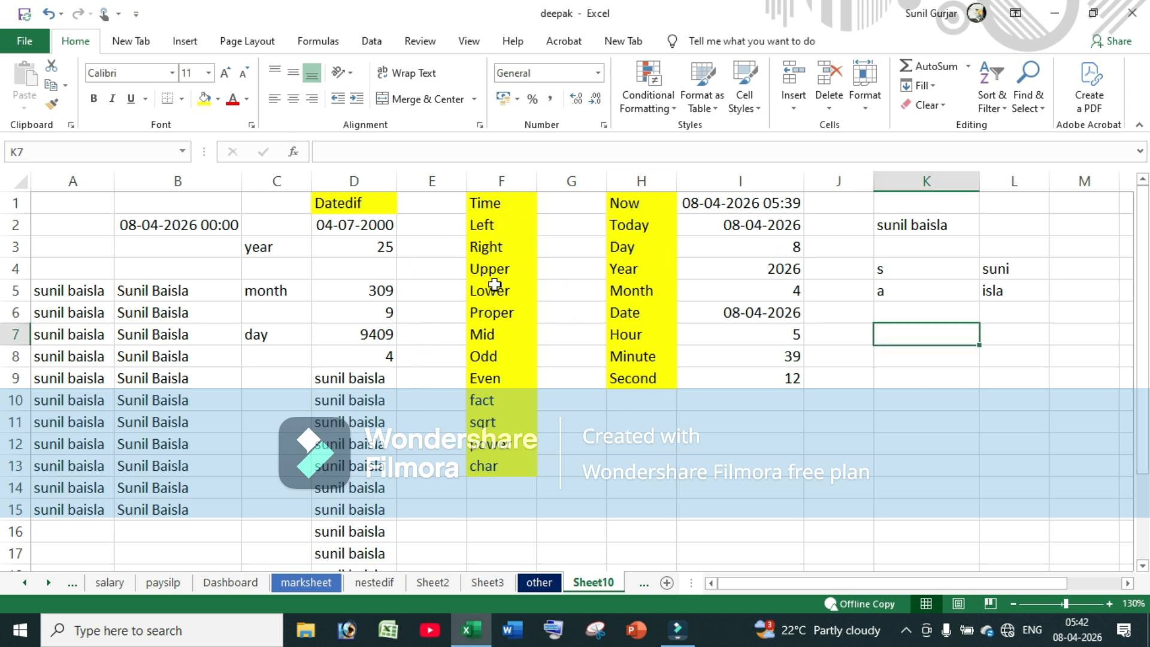
{"action": "left_click", "coordinate": [488, 205]}
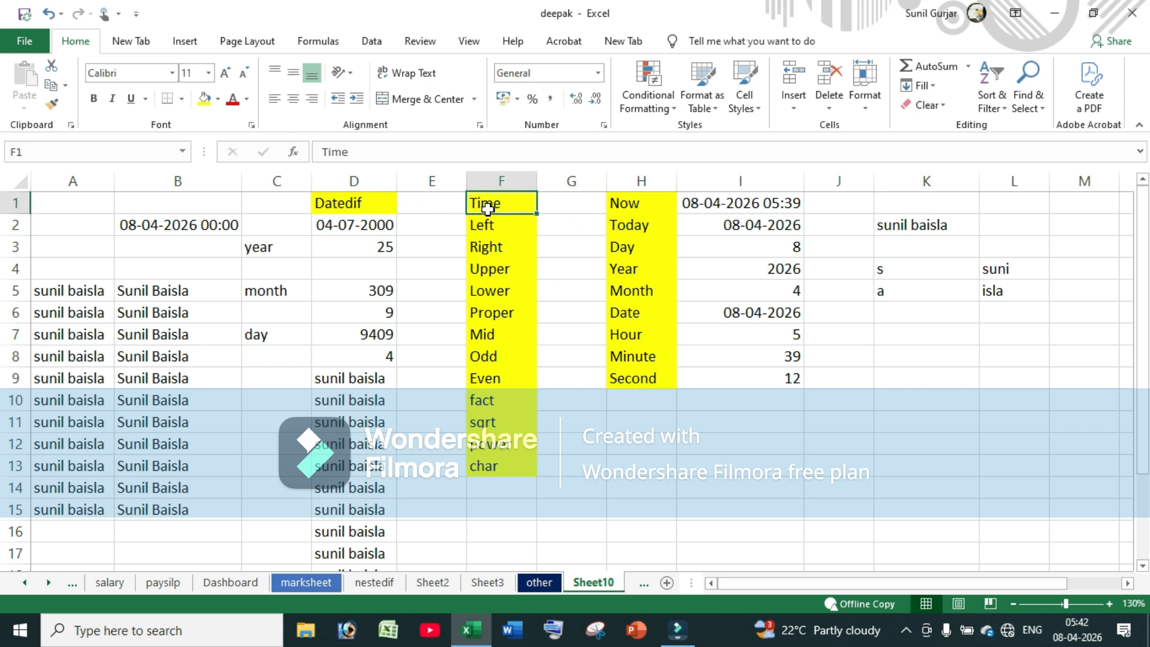
Rename F1 to trim and enter a first and last name separated by extra spaces in K6
{"action": "type", "text": "trim"}
{"action": "key", "text": "Return"}
{"action": "left_click", "coordinate": [926, 310]}
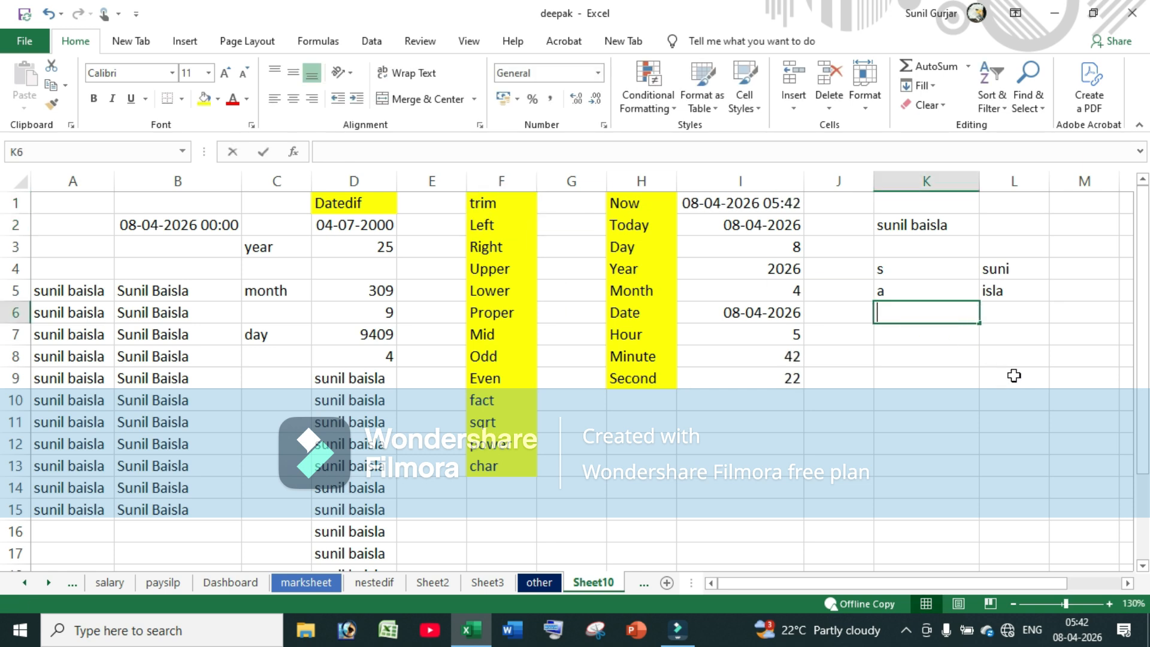
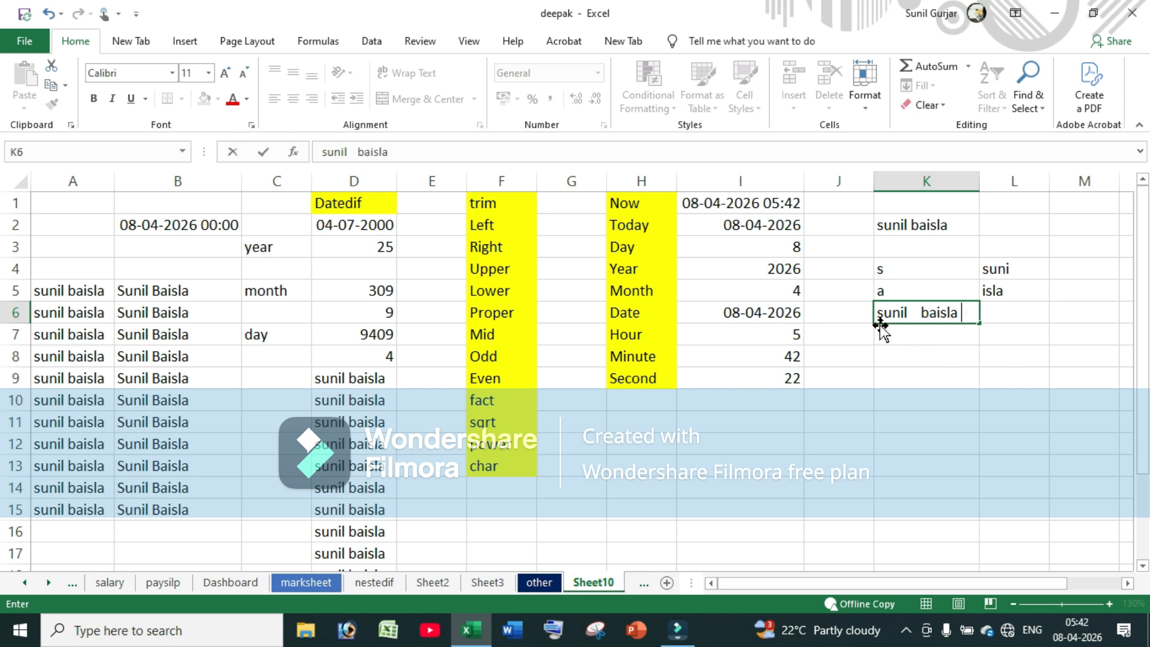
{"action": "left_click", "coordinate": [939, 364]}
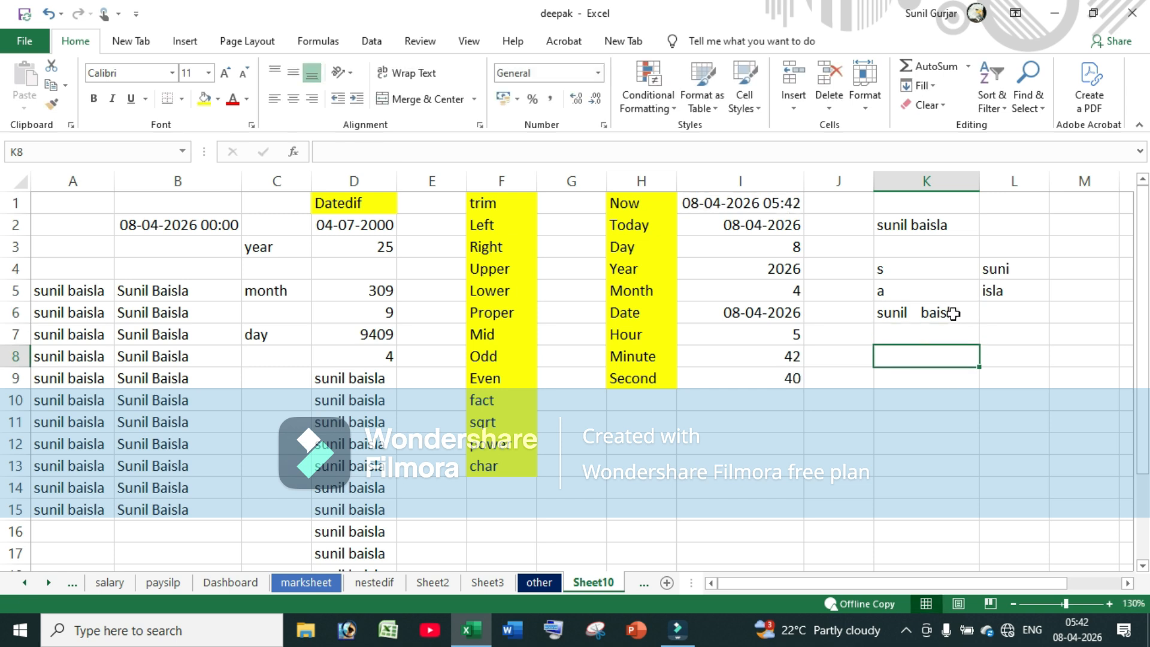
Copy the spaced-out name from K6 down to K21
{"action": "left_click", "coordinate": [951, 313]}
{"action": "left_click_drag", "start_coordinate": [980, 324], "coordinate": [980, 542]}
{"action": "scroll", "coordinate": [984, 319], "scroll_direction": "up", "scroll_amount": 2}
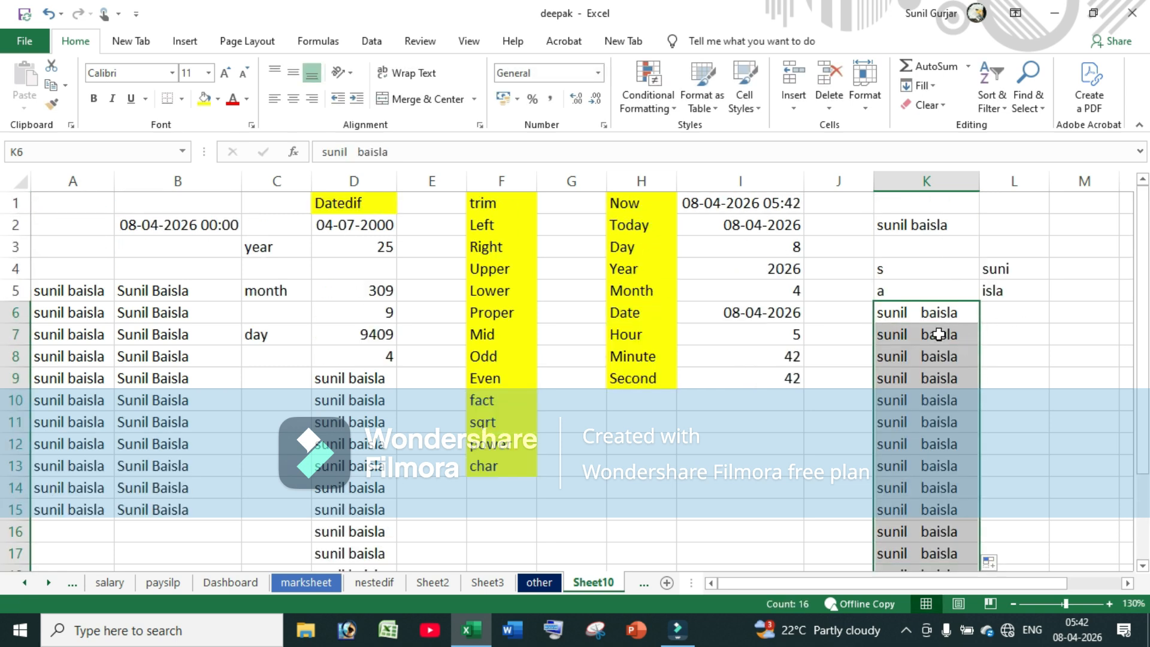
{"action": "scroll", "coordinate": [934, 371], "scroll_direction": "down", "scroll_amount": 3}
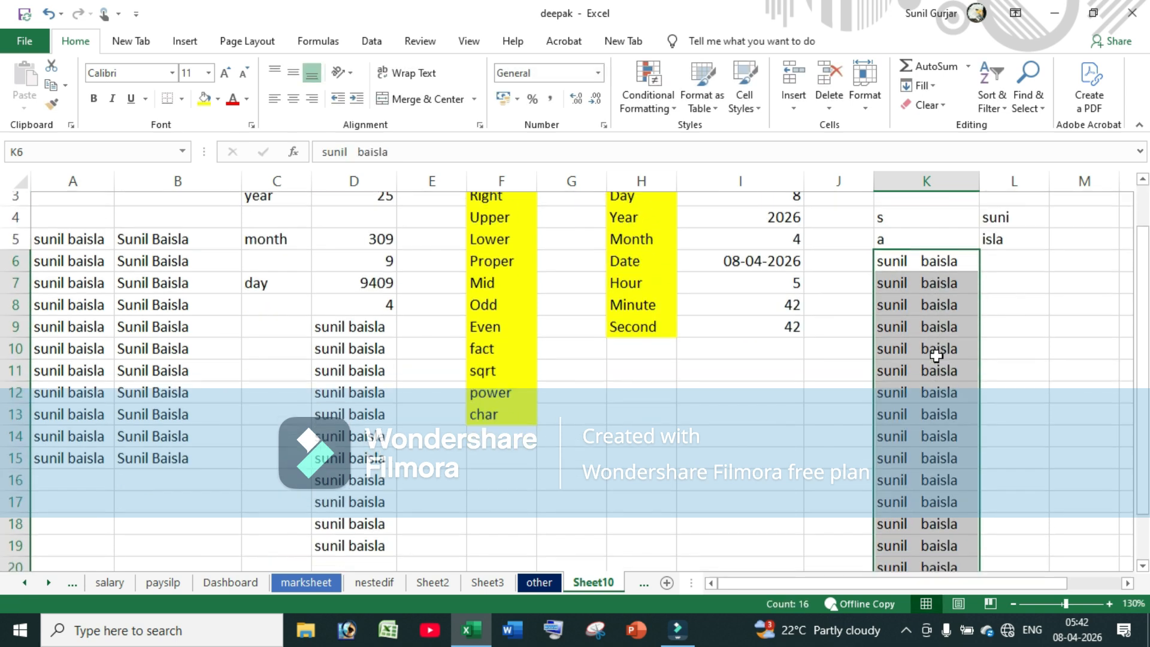
{"action": "scroll", "coordinate": [934, 443], "scroll_direction": "up", "scroll_amount": 3}
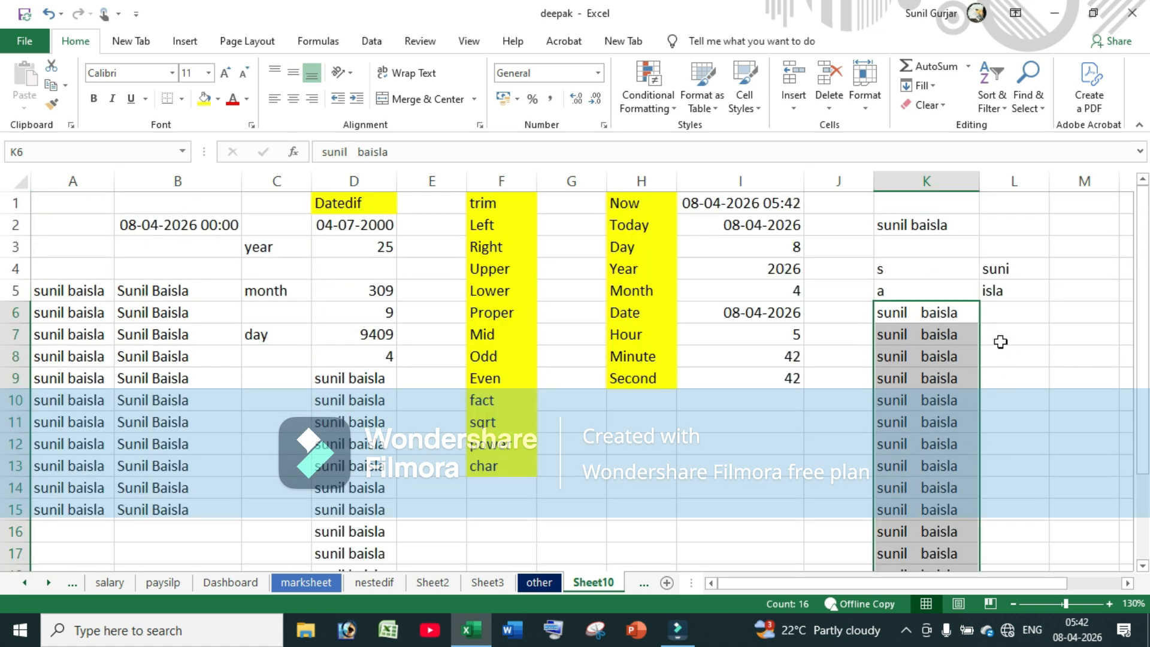
{"action": "key", "text": "Right"}
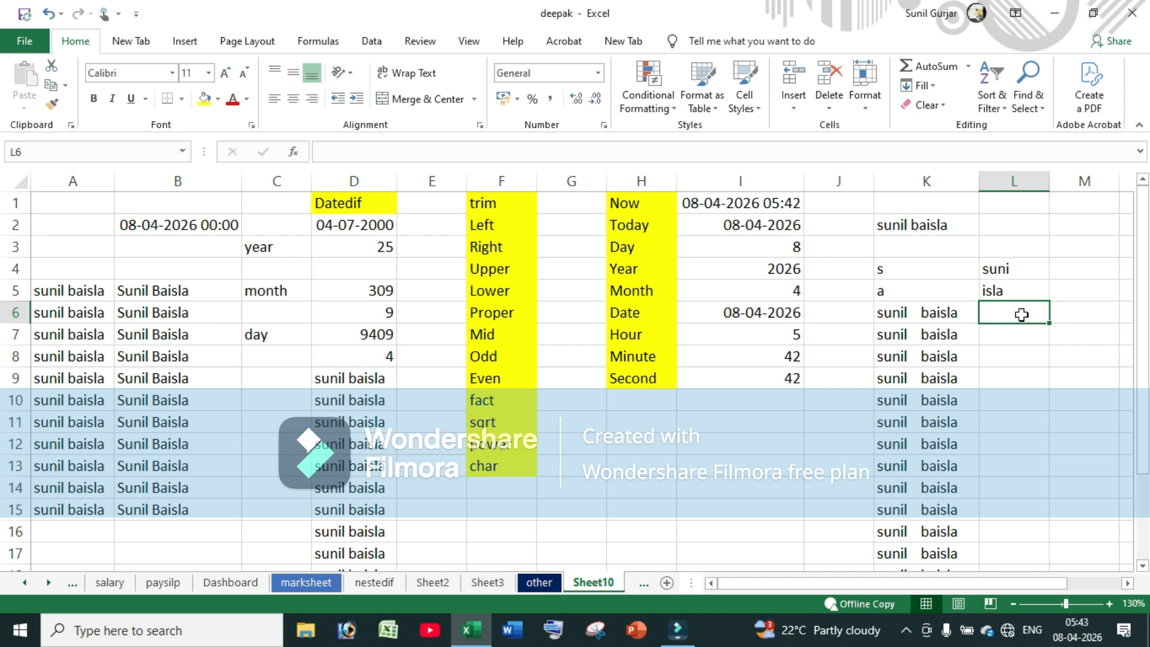
Enter =TRIM(K6) in cell L6
{"action": "type", "text": "=trim"}
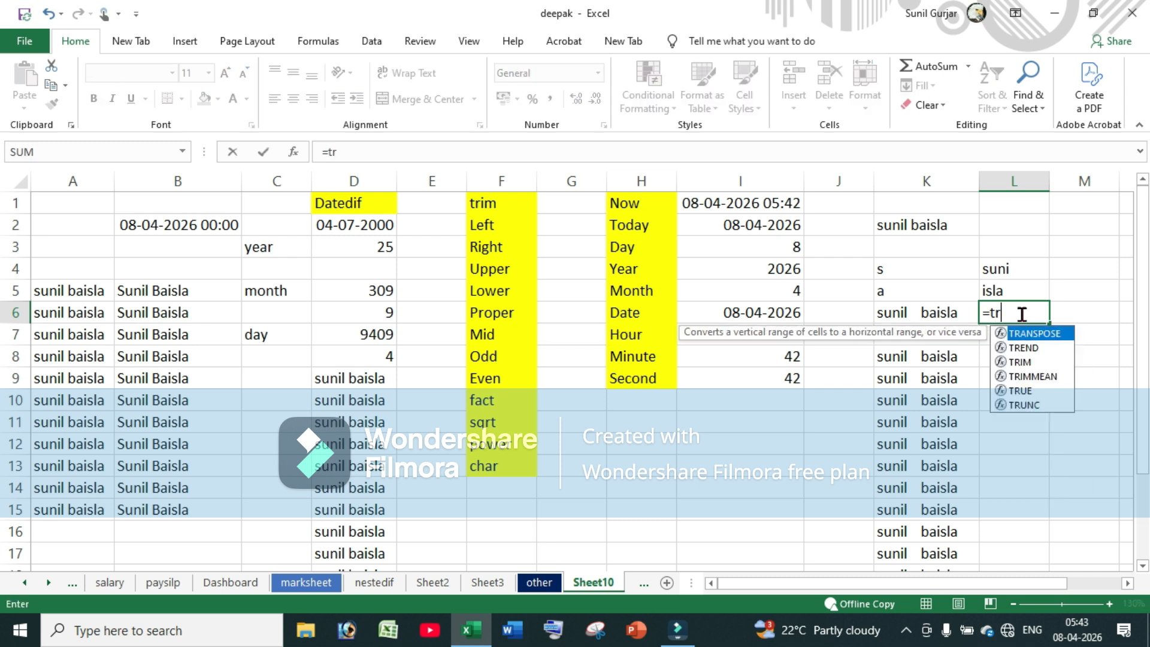
{"action": "key", "text": "Tab"}
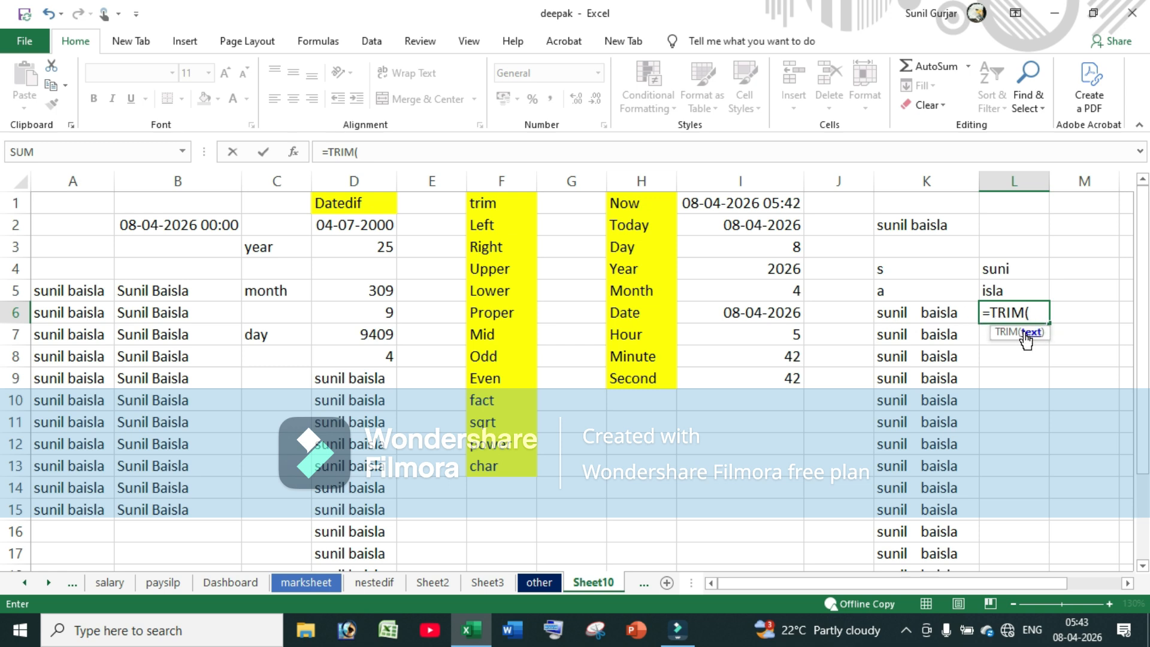
{"action": "left_click", "coordinate": [920, 314]}
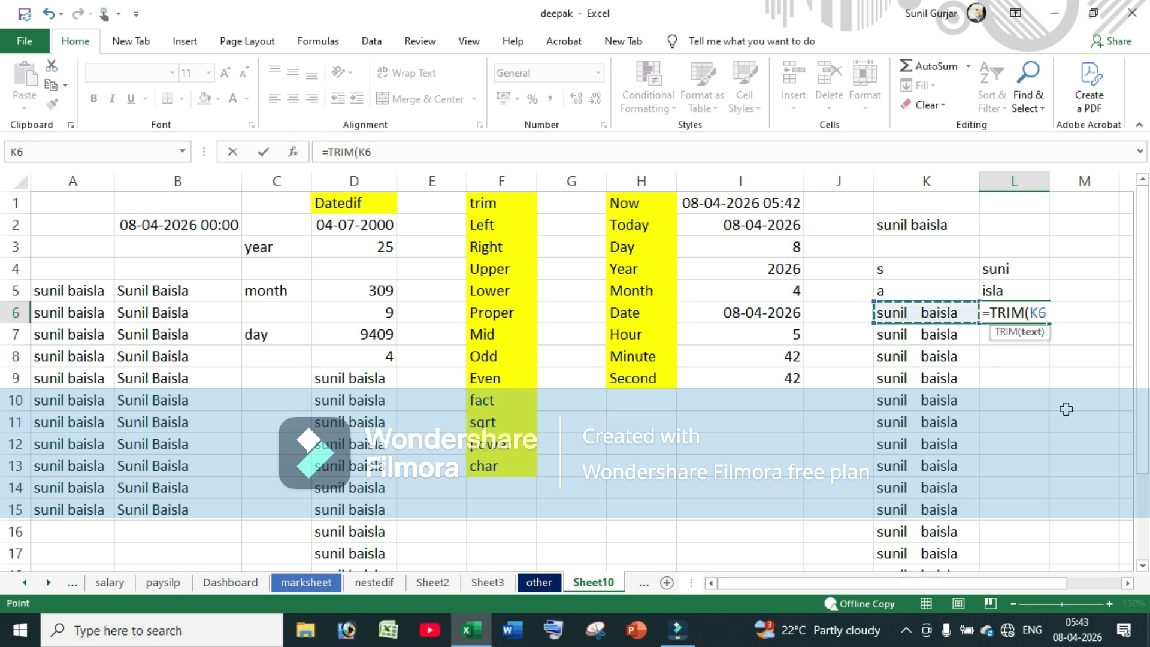
{"action": "type", "text": ")"}
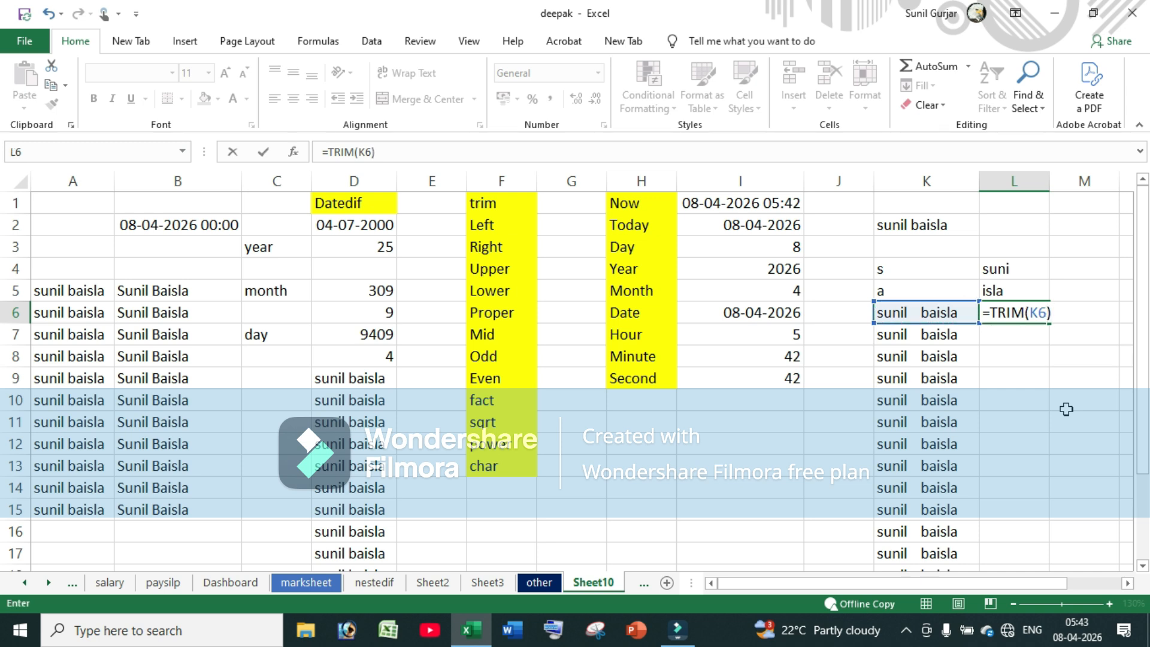
{"action": "key", "text": "Return"}
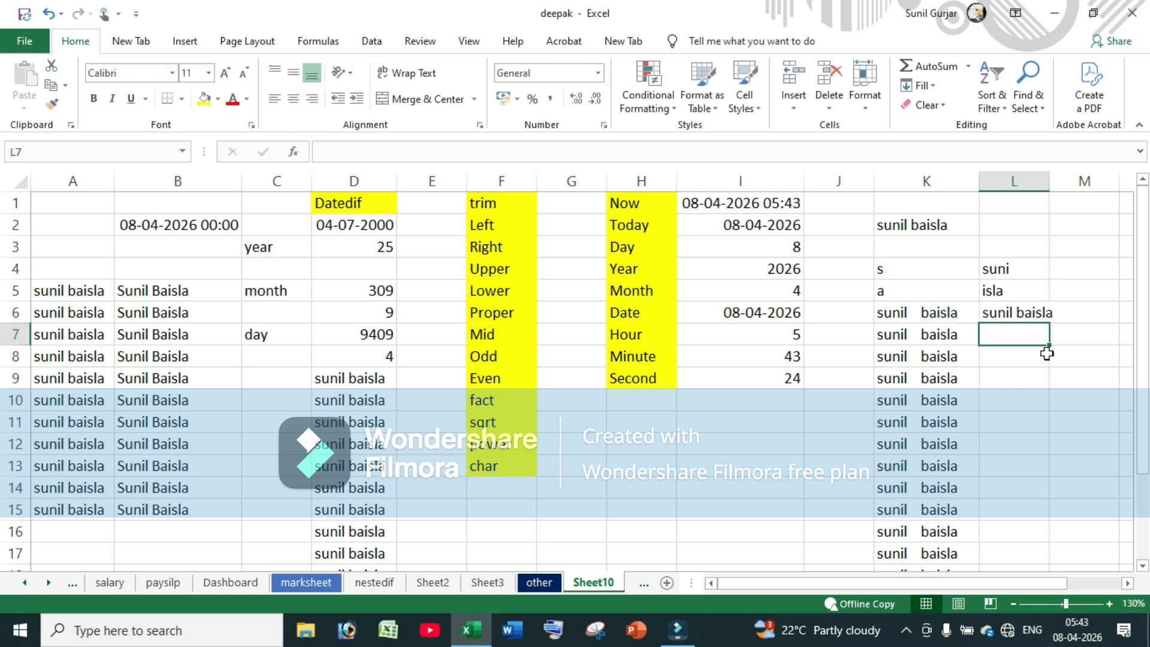
Widen column L and fill the TRIM formula down to L11
{"action": "left_click_drag", "start_coordinate": [1049, 182], "coordinate": [1069, 182]}
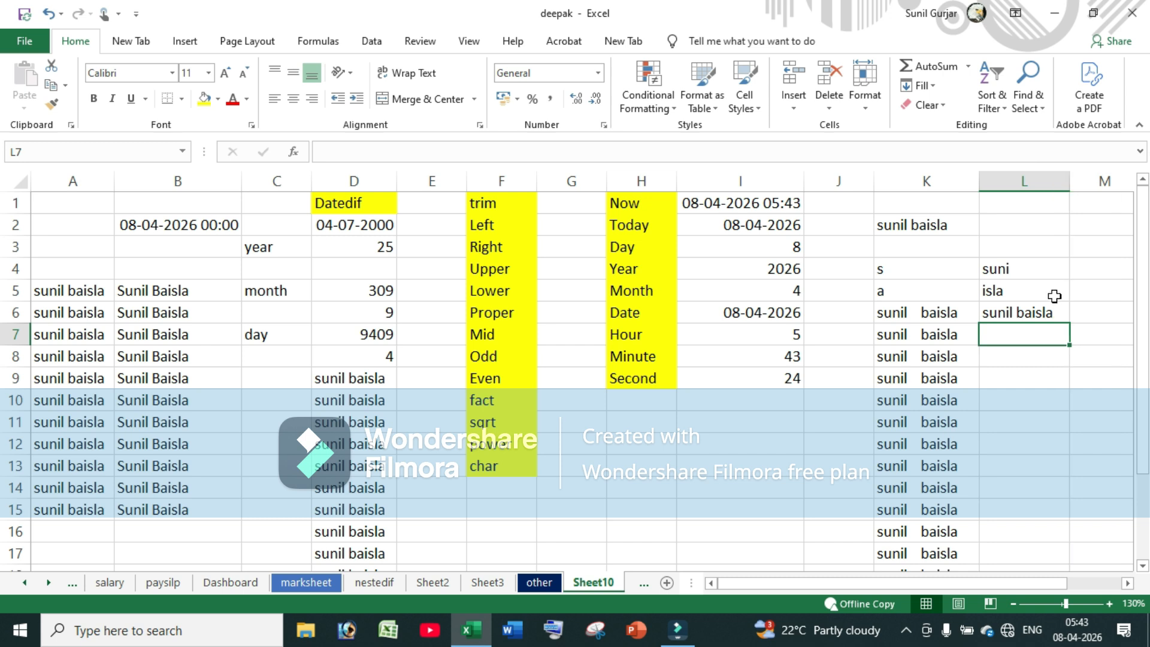
{"action": "left_click", "coordinate": [1040, 312]}
{"action": "left_click_drag", "start_coordinate": [1069, 323], "coordinate": [1073, 429]}
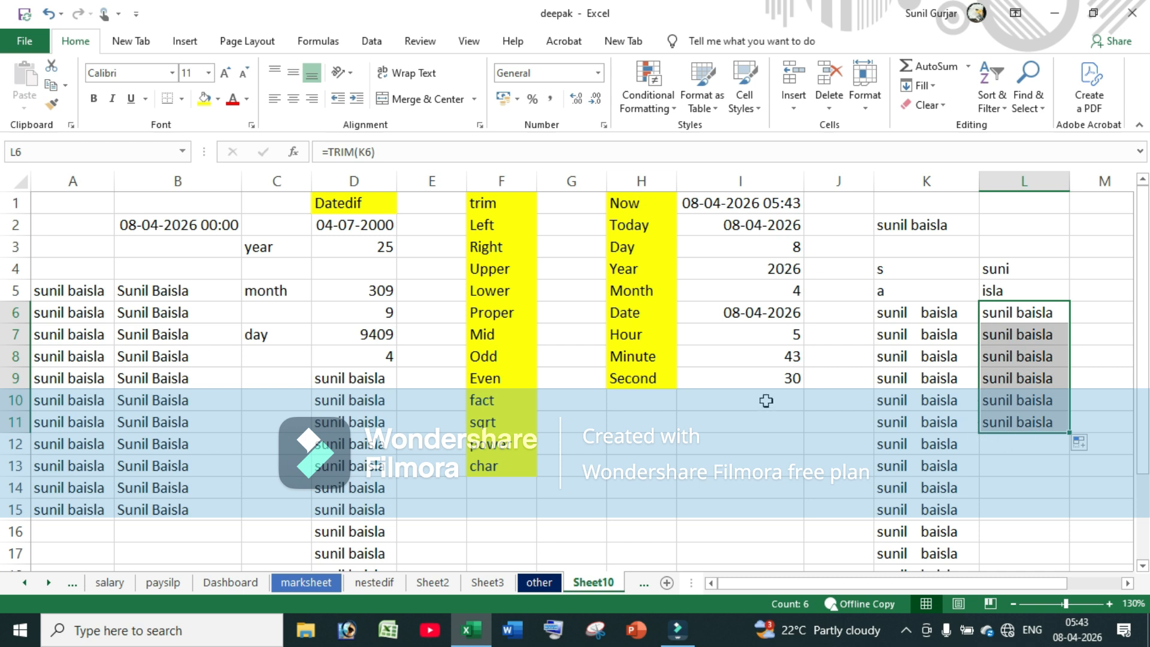
{"action": "left_click", "coordinate": [643, 430]}
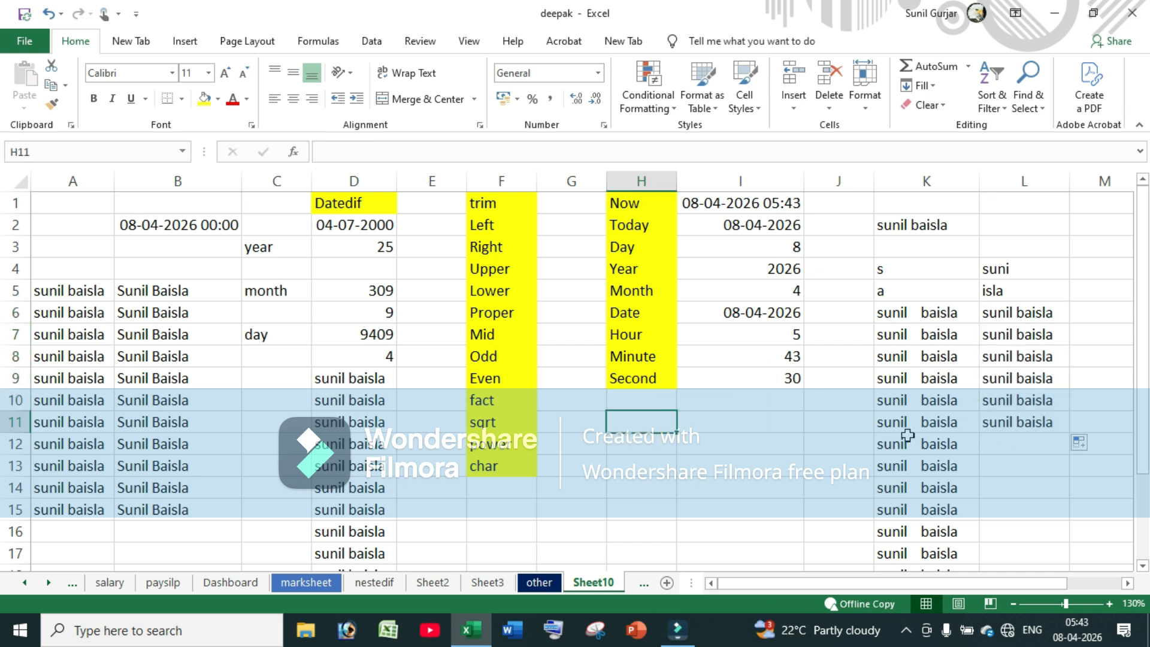
{"action": "type", "text": "212312312313"}
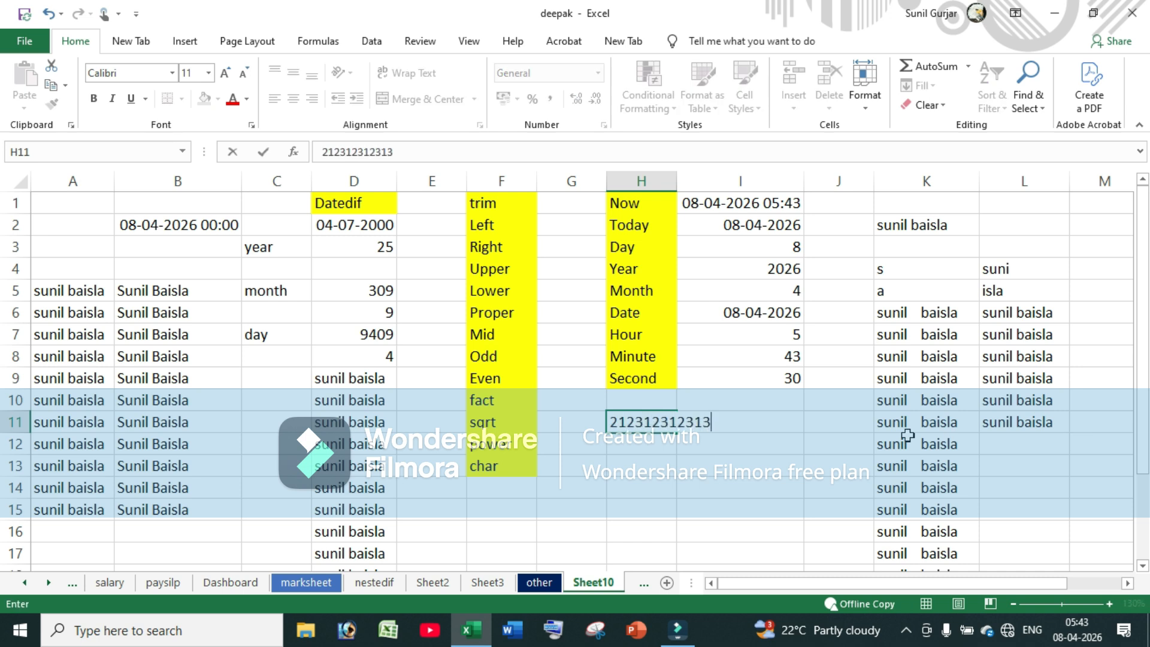
{"action": "key", "text": "Return"}
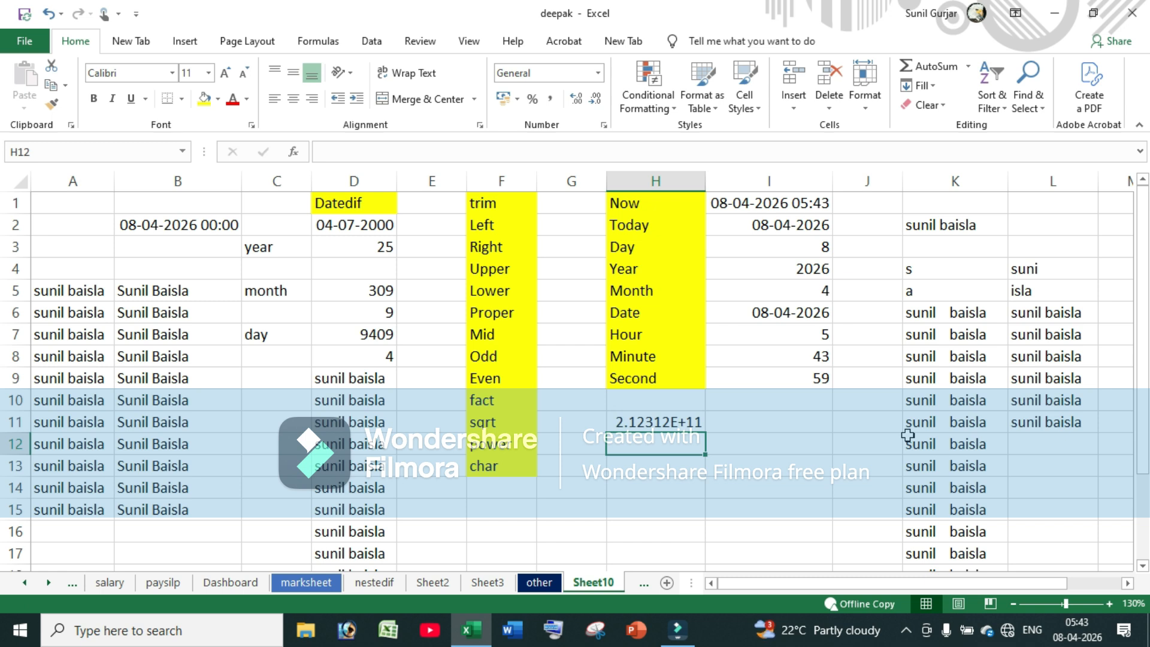
{"action": "left_click", "coordinate": [670, 424]}
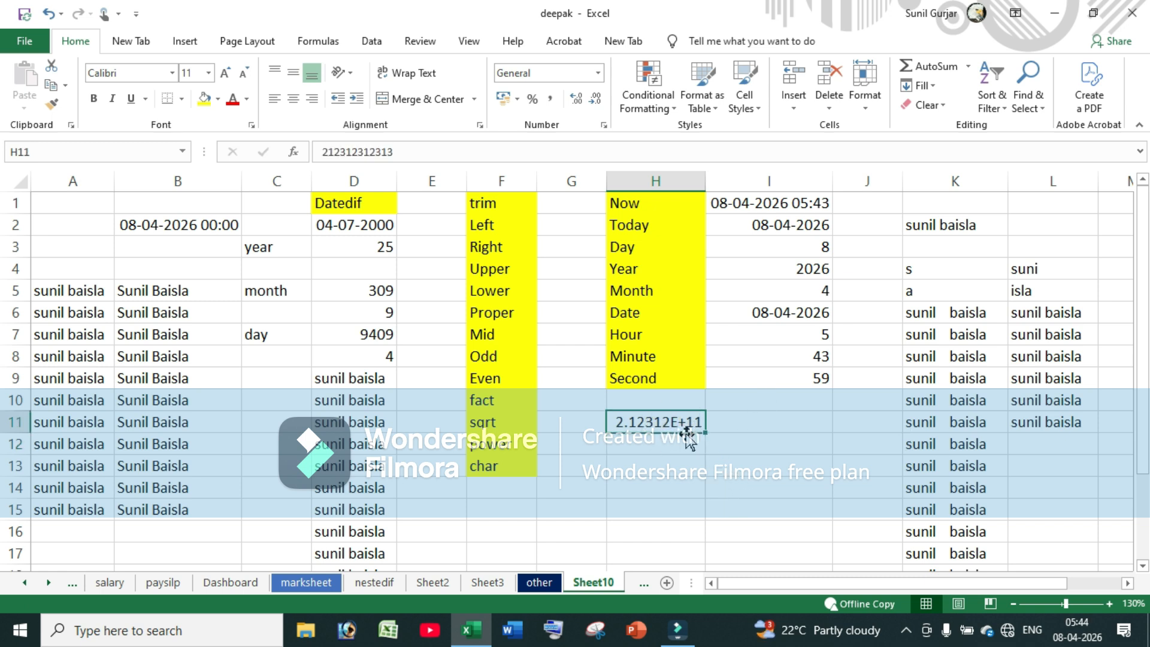
{"action": "left_click_drag", "start_coordinate": [701, 426], "coordinate": [704, 514]}
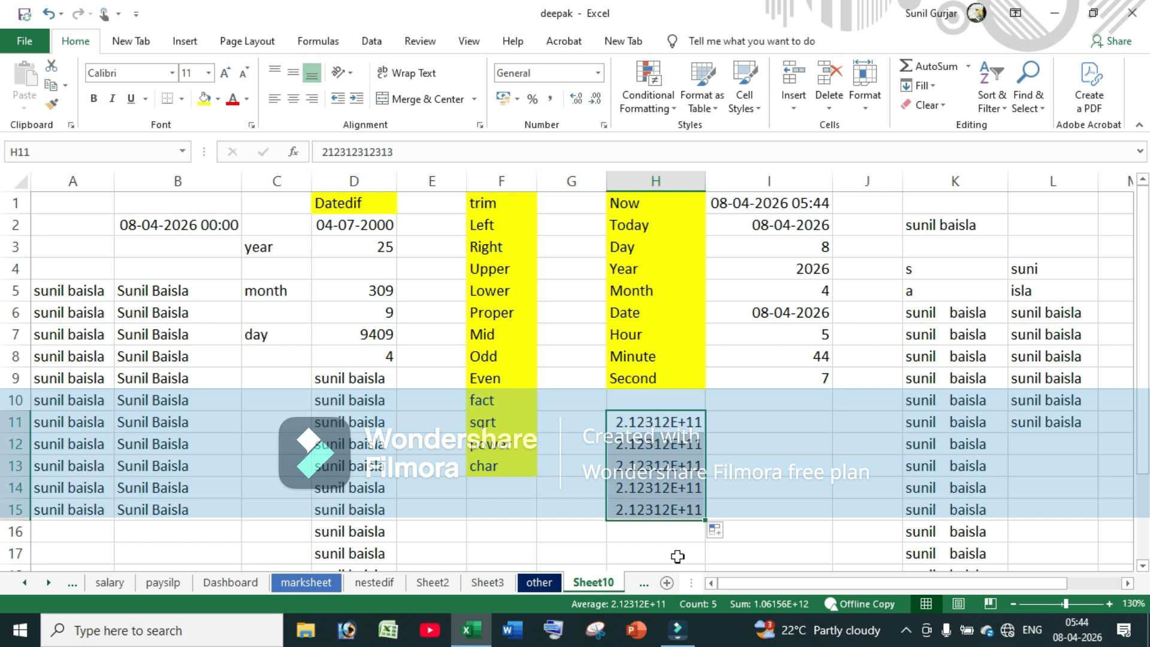
{"action": "left_click", "coordinate": [768, 420]}
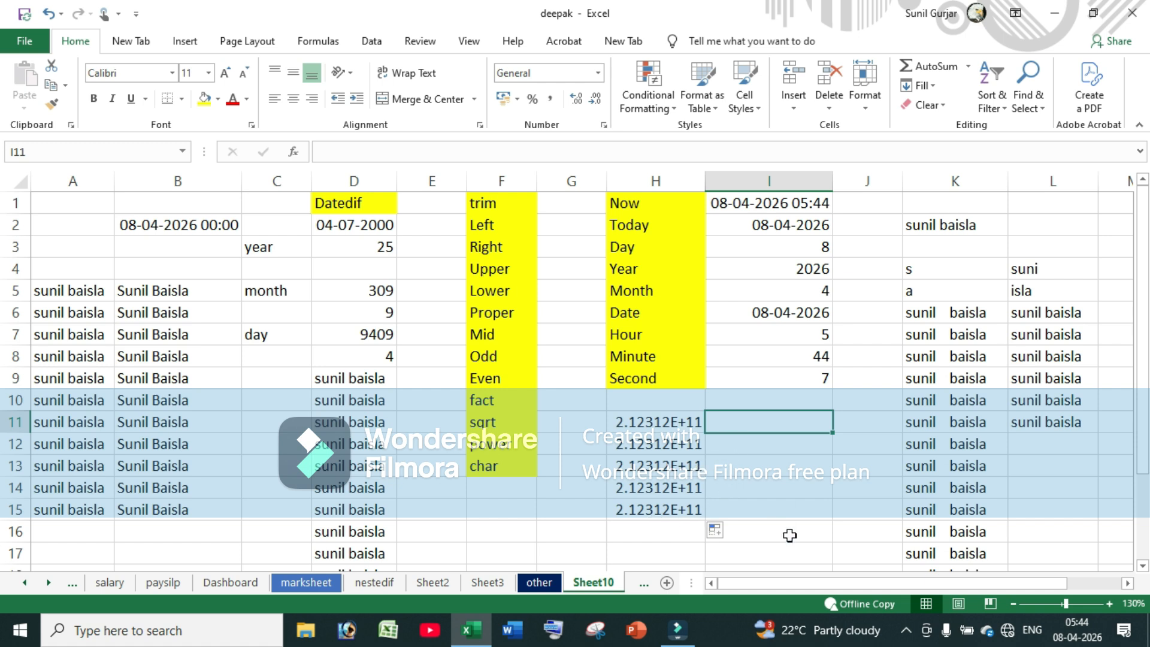
{"action": "type", "text": "=trim"}
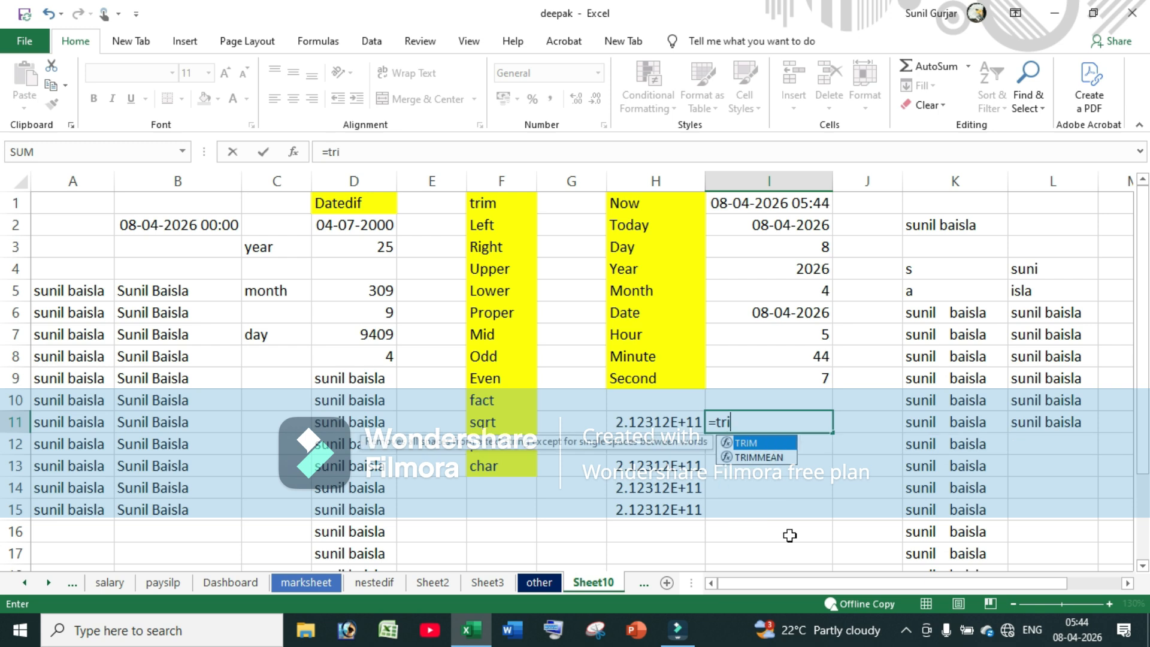
{"action": "key", "text": "Tab"}
{"action": "left_click", "coordinate": [656, 426]}
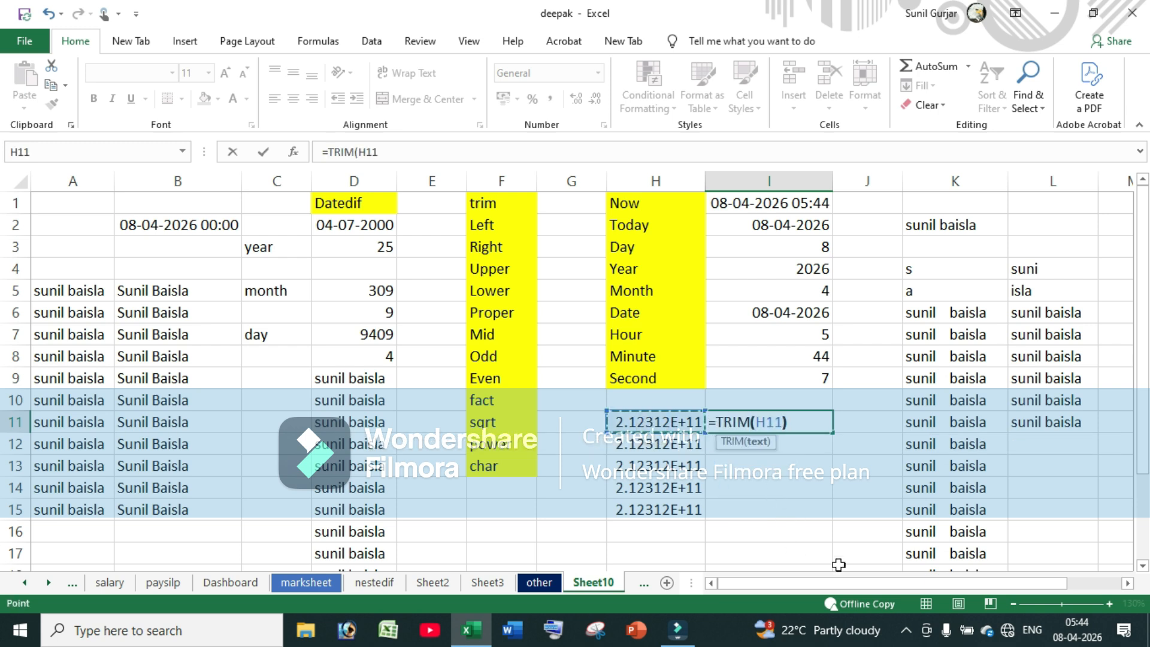
{"action": "type", "text": ")"}
{"action": "key", "text": "Return"}
{"action": "double_click", "coordinate": [832, 455]}
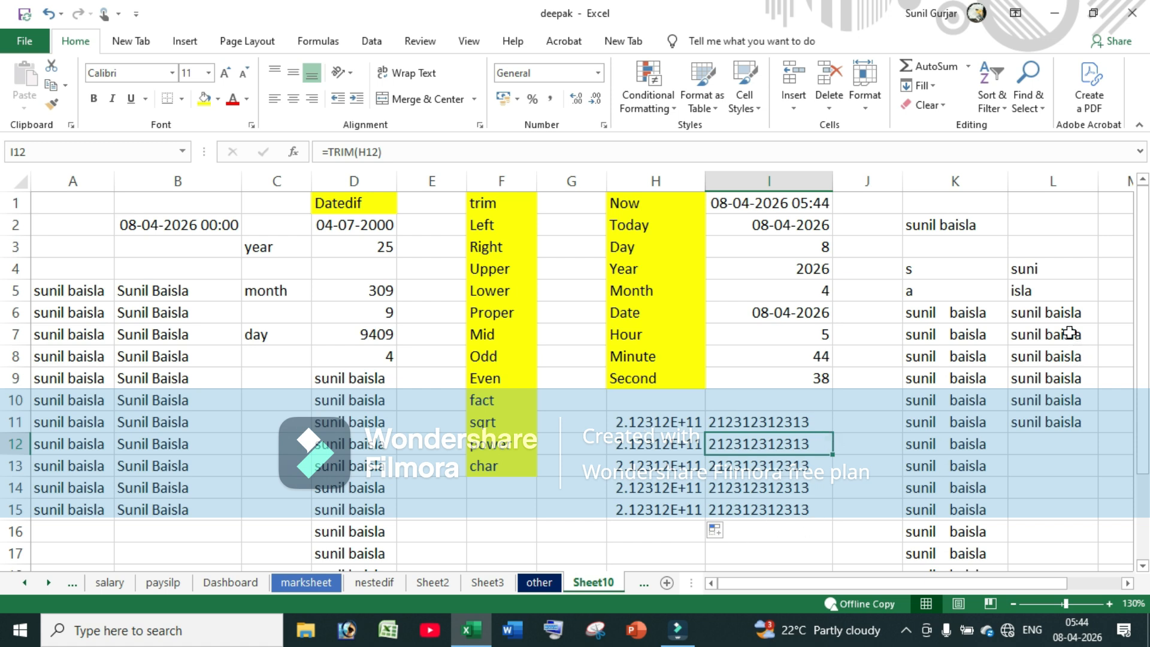
{"action": "left_click", "coordinate": [1055, 419]}
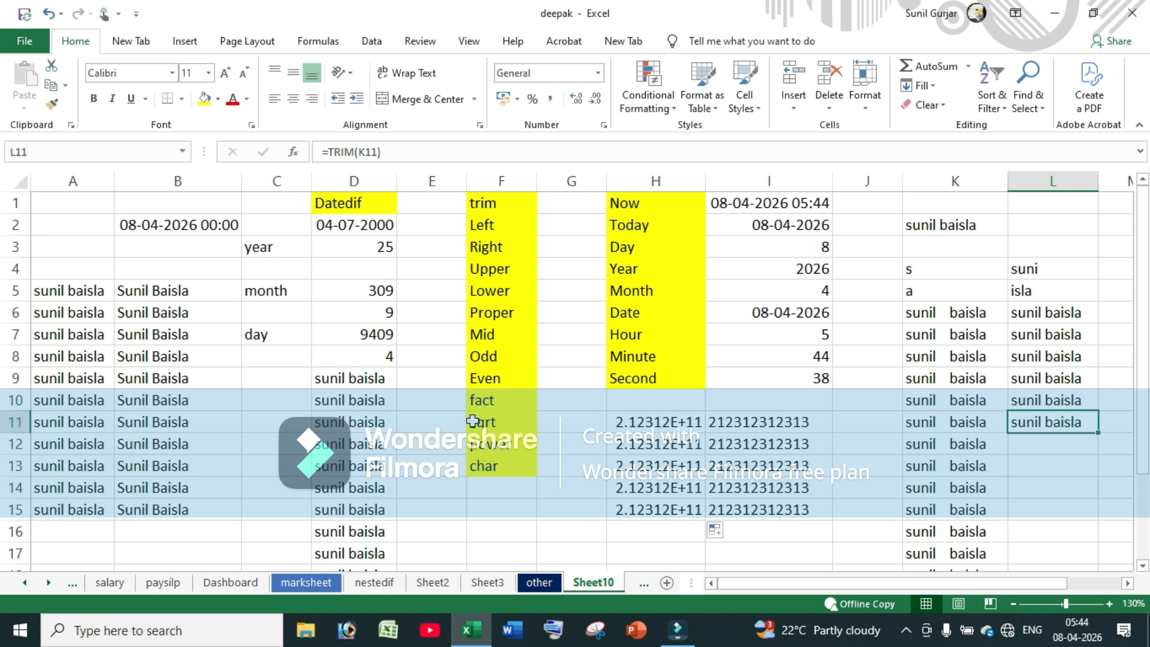
{"action": "left_click", "coordinate": [486, 334]}
Turn the function labels from Mid down to char red
{"action": "left_click", "coordinate": [501, 359]}
{"action": "left_click", "coordinate": [488, 400]}
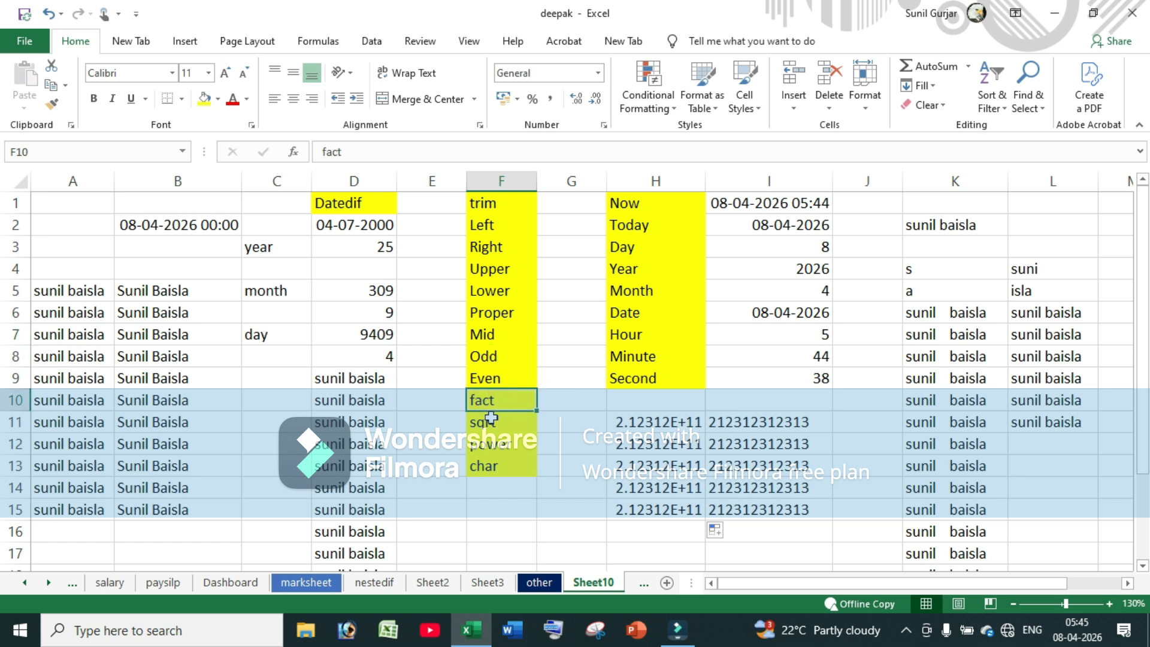
{"action": "left_click_drag", "start_coordinate": [487, 335], "coordinate": [494, 459]}
{"action": "left_click", "coordinate": [233, 99]}
{"action": "left_click", "coordinate": [502, 400]}
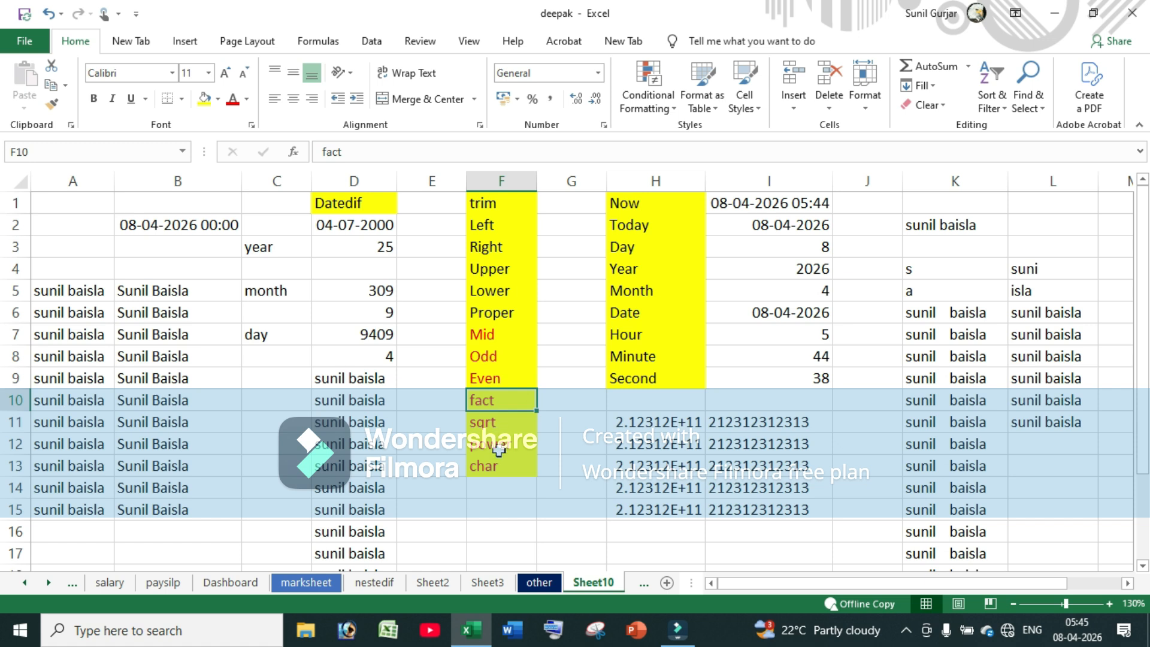
{"action": "left_click", "coordinate": [496, 334]}
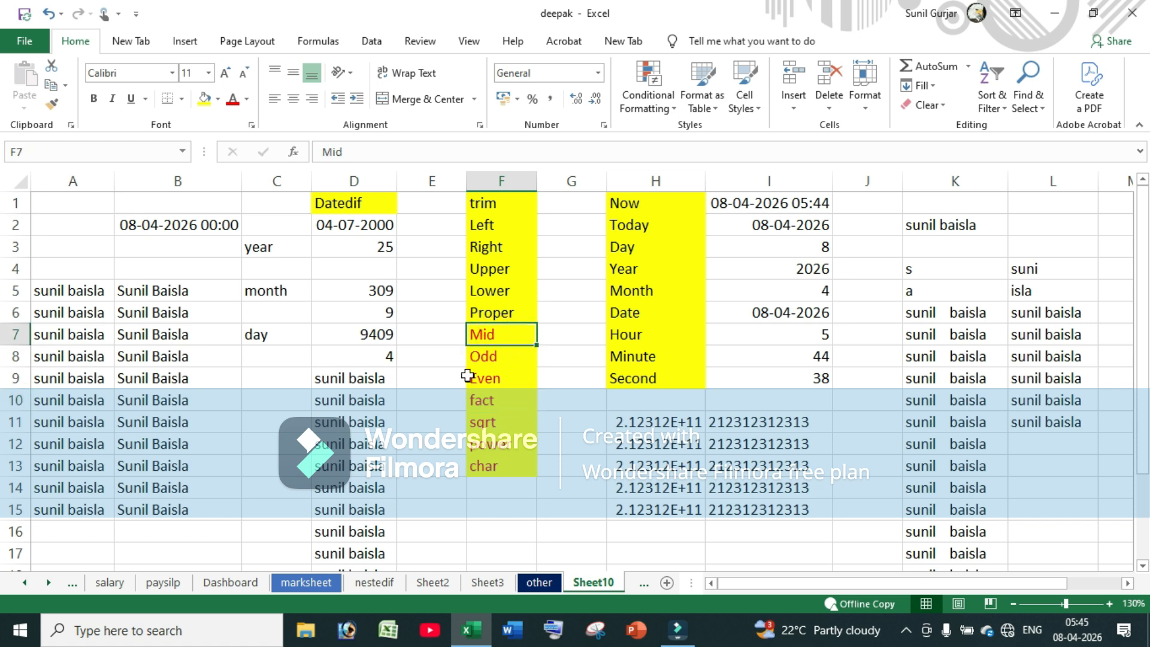
Enter Guru It Classes in cell B8
{"action": "left_click_drag", "start_coordinate": [60, 292], "coordinate": [171, 505]}
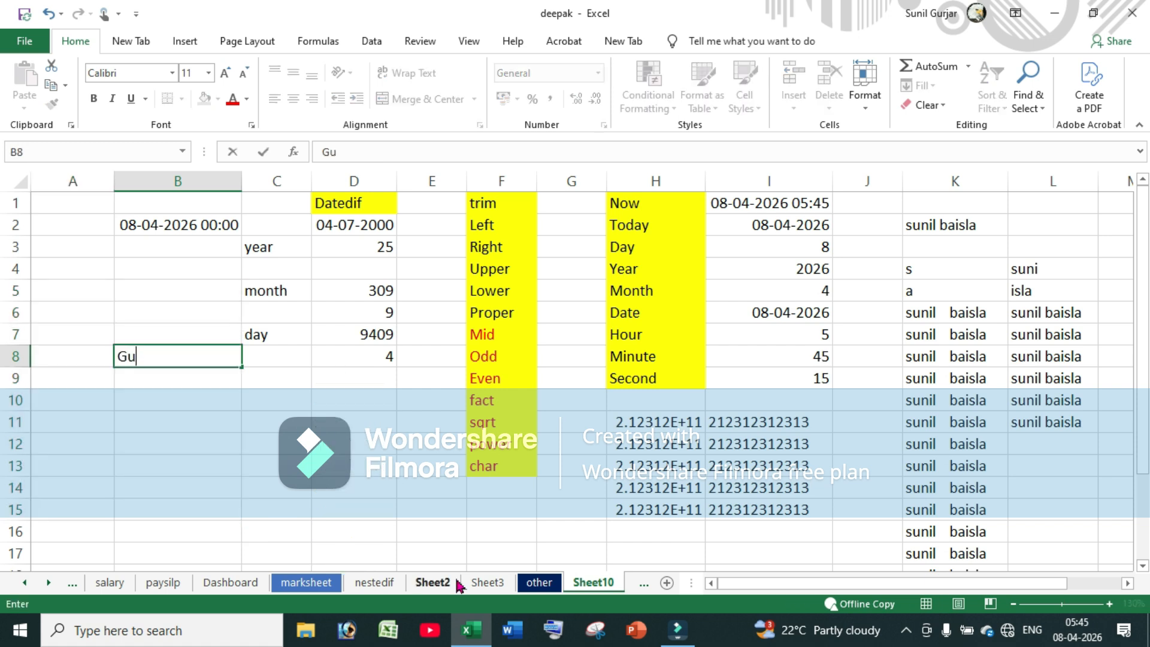
{"action": "type", "text": "uru It Classes"}
{"action": "left_click", "coordinate": [186, 446]}
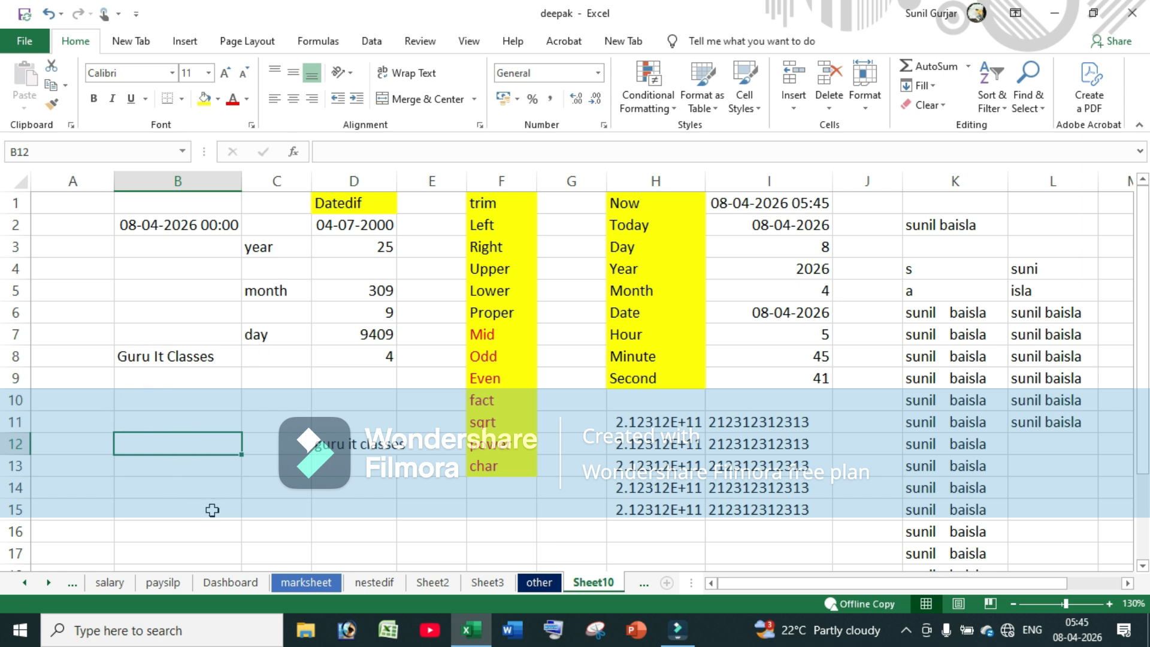
Enter =MID(B8,4,5) in B12, returning u It
{"action": "type", "text": "=mid"}
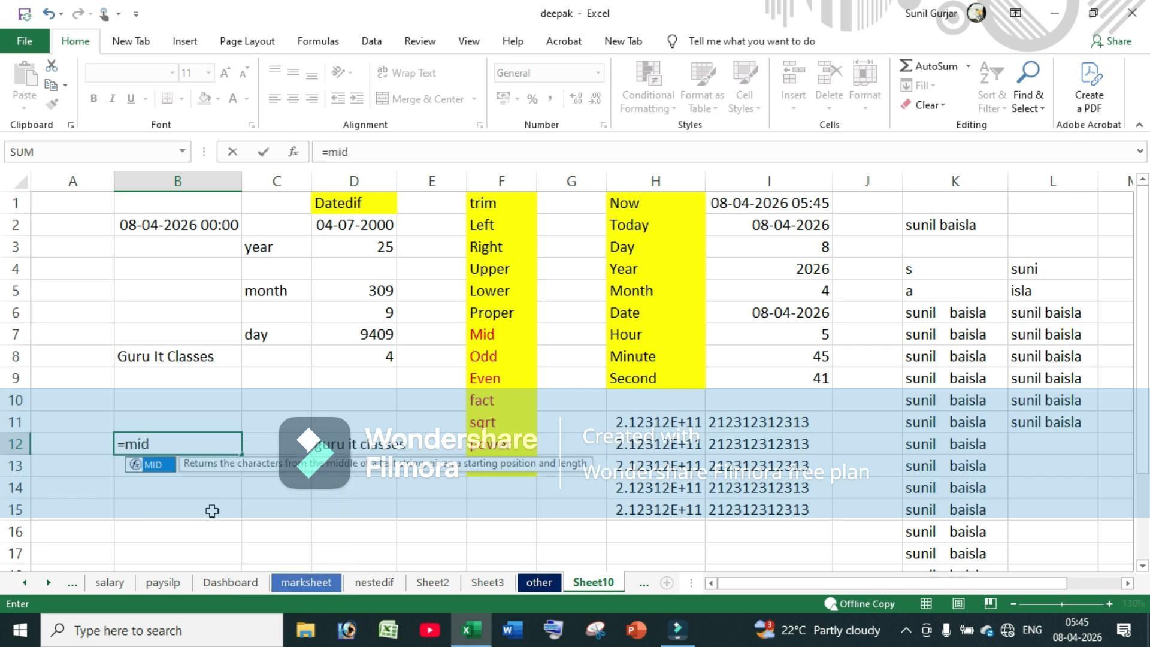
{"action": "key", "text": "Tab"}
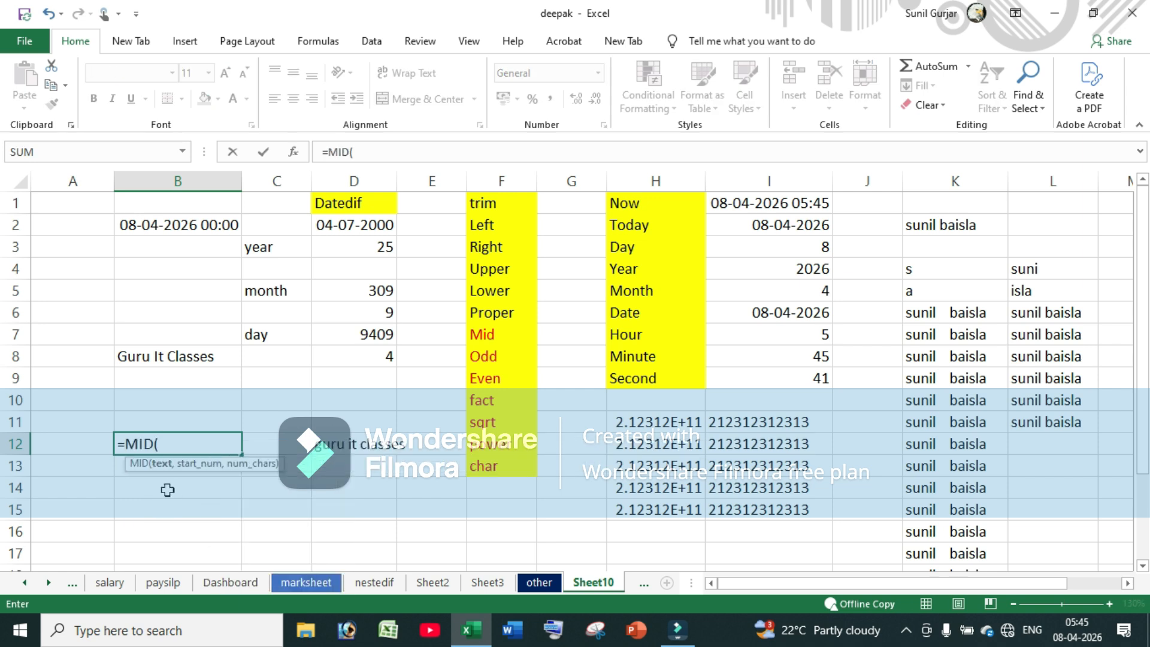
{"action": "left_click", "coordinate": [157, 360]}
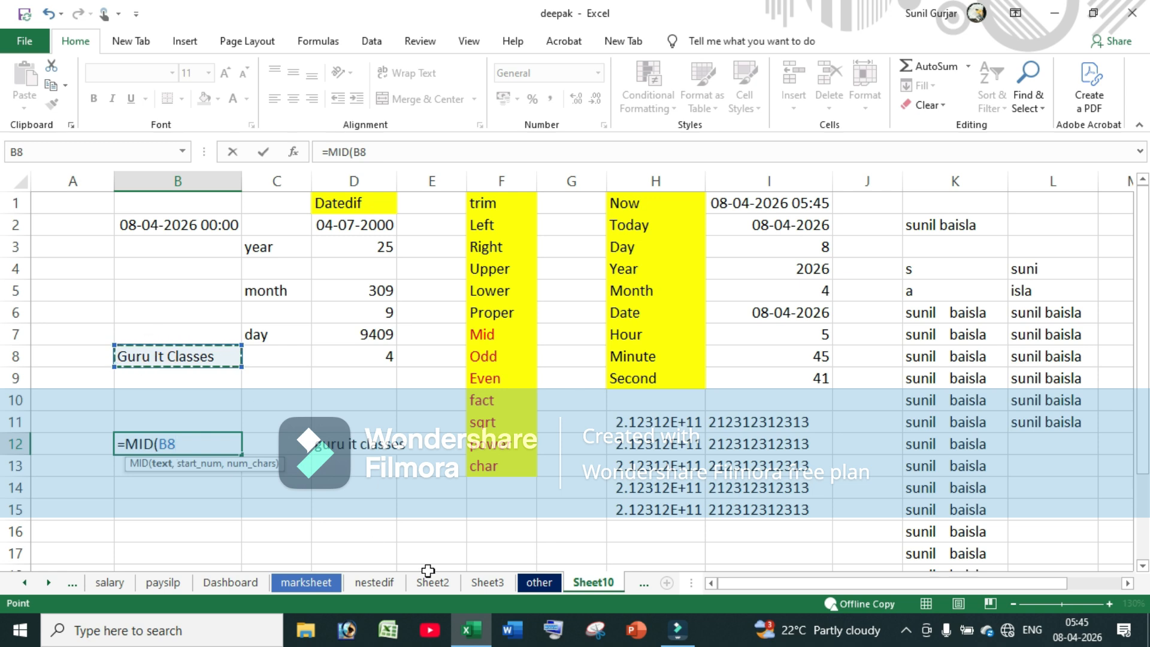
{"action": "type", "text": ",4"}
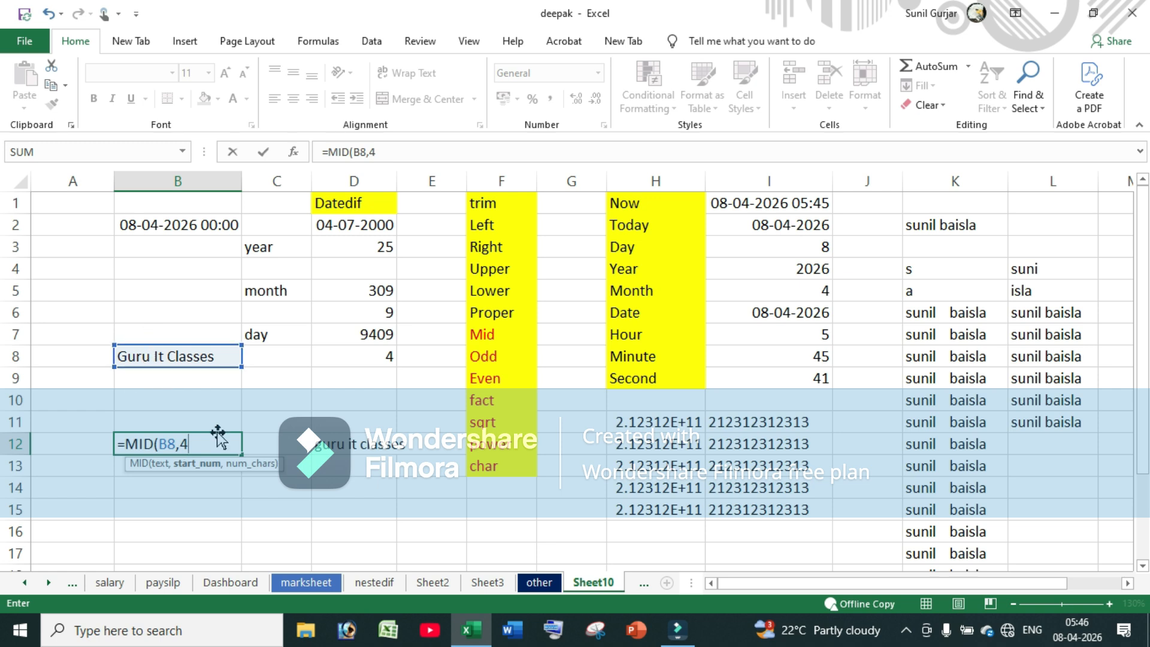
{"action": "type", "text": ",5"}
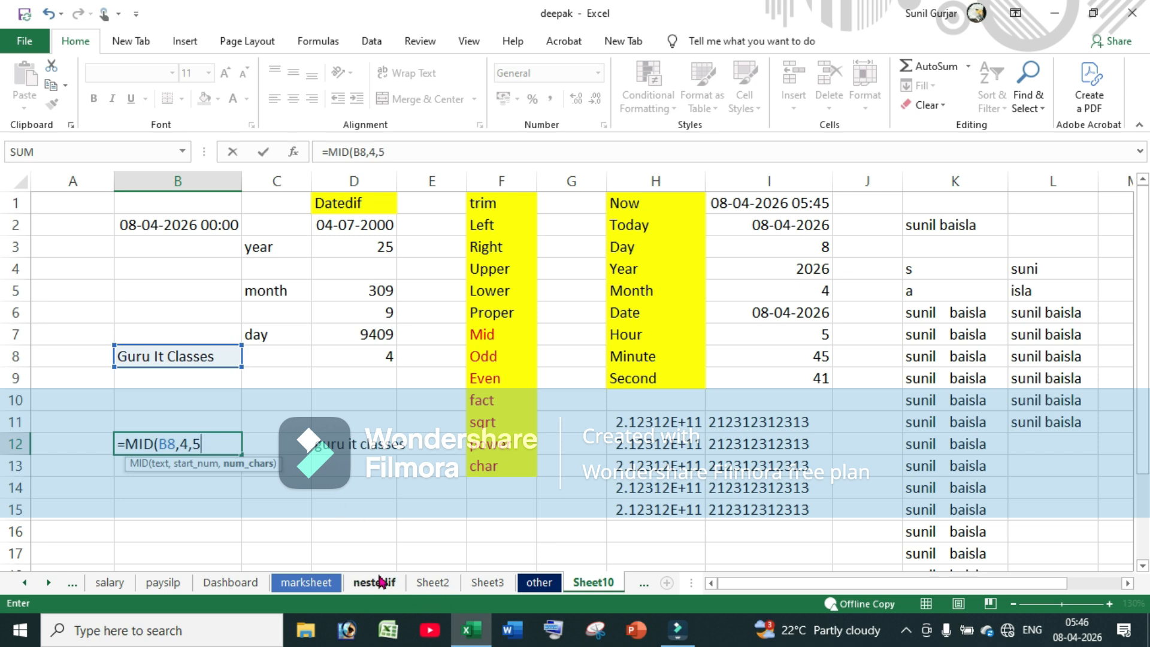
{"action": "type", "text": ")"}
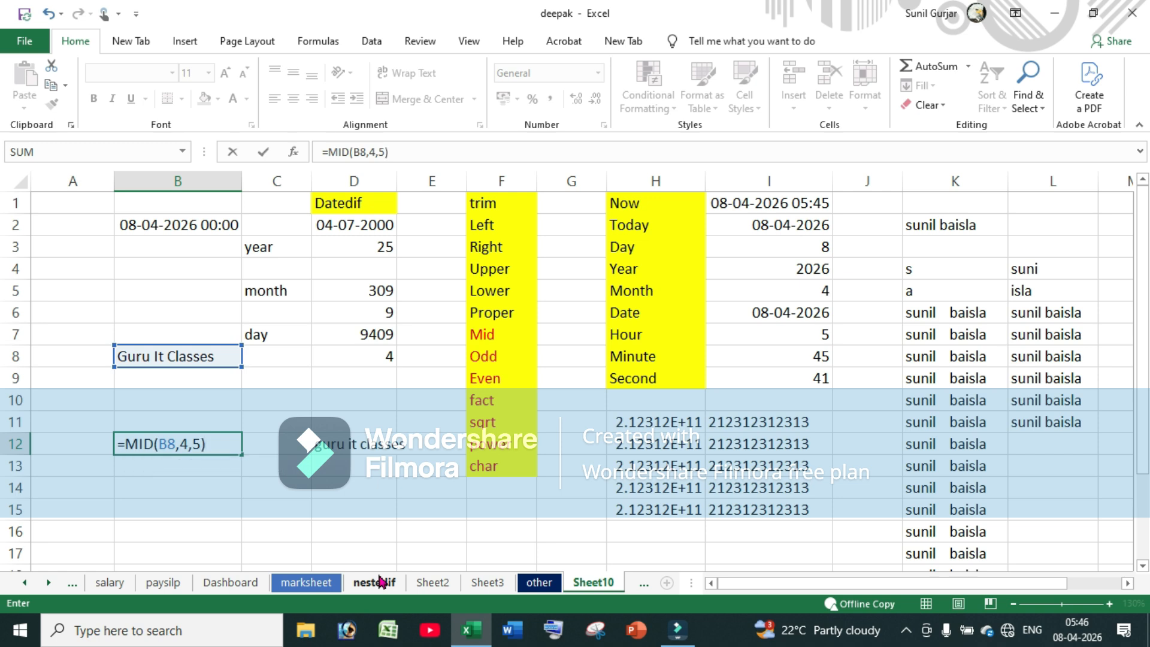
{"action": "key", "text": "Return"}
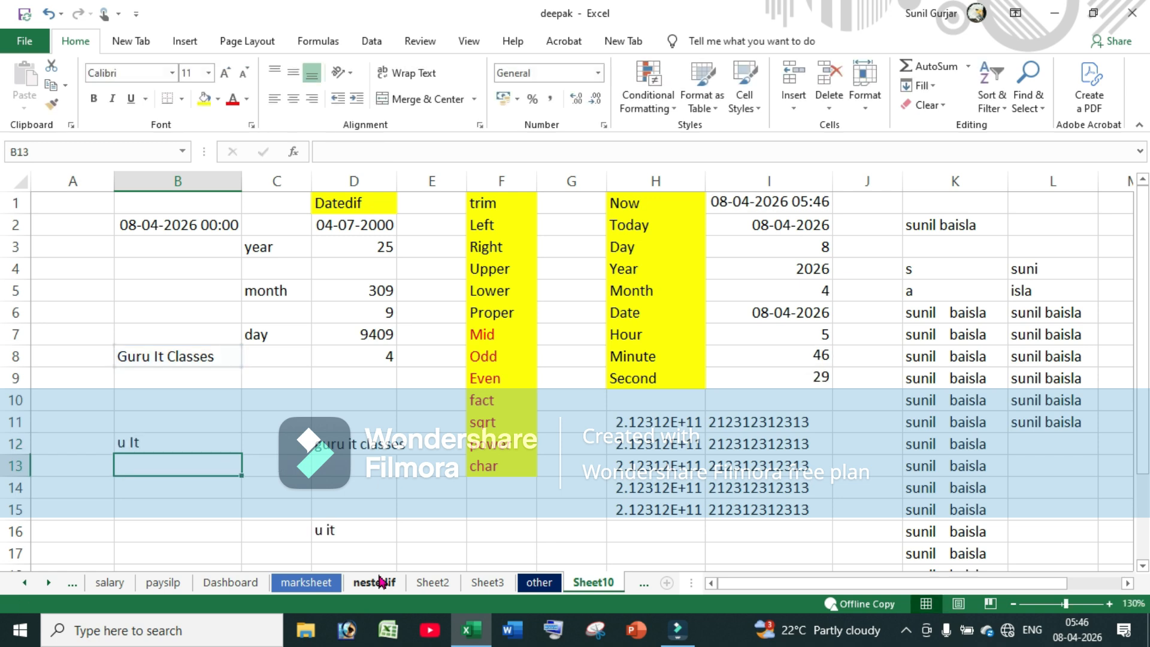
{"action": "left_click", "coordinate": [152, 439]}
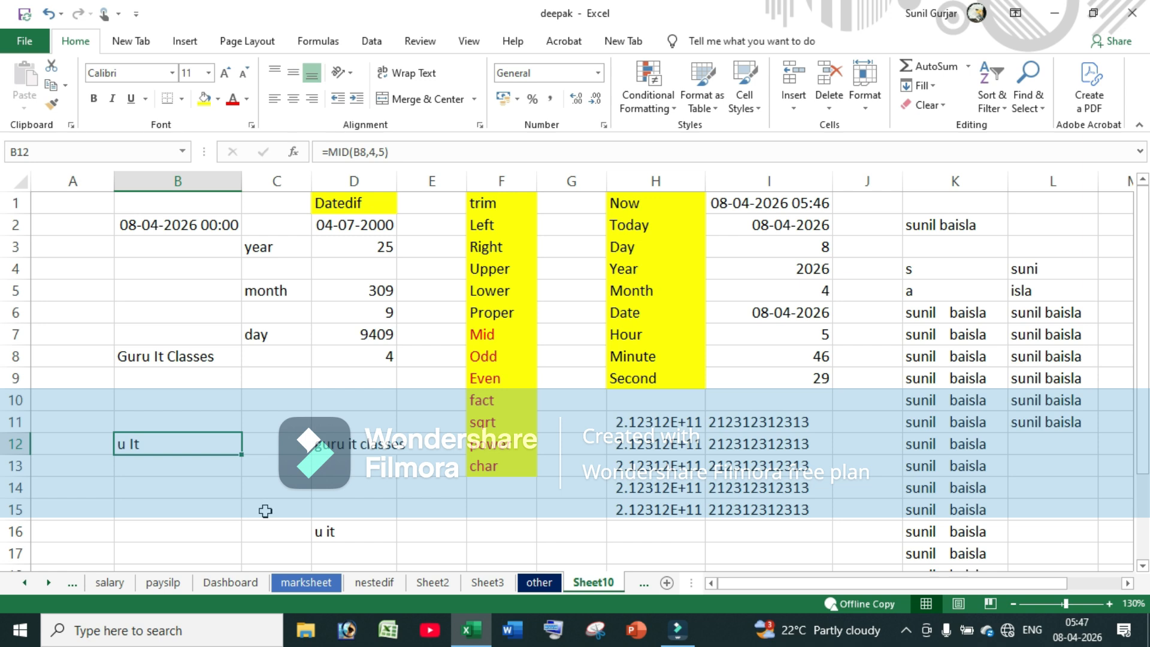
Clear the column B entries from B5 to B17
{"action": "left_click", "coordinate": [77, 291]}
{"action": "left_click_drag", "start_coordinate": [157, 287], "coordinate": [168, 553]}
{"action": "key", "text": "Delete"}
Enter 45 and 65 in A5:A6 and extend the series to 245 in A15
{"action": "left_click", "coordinate": [82, 291]}
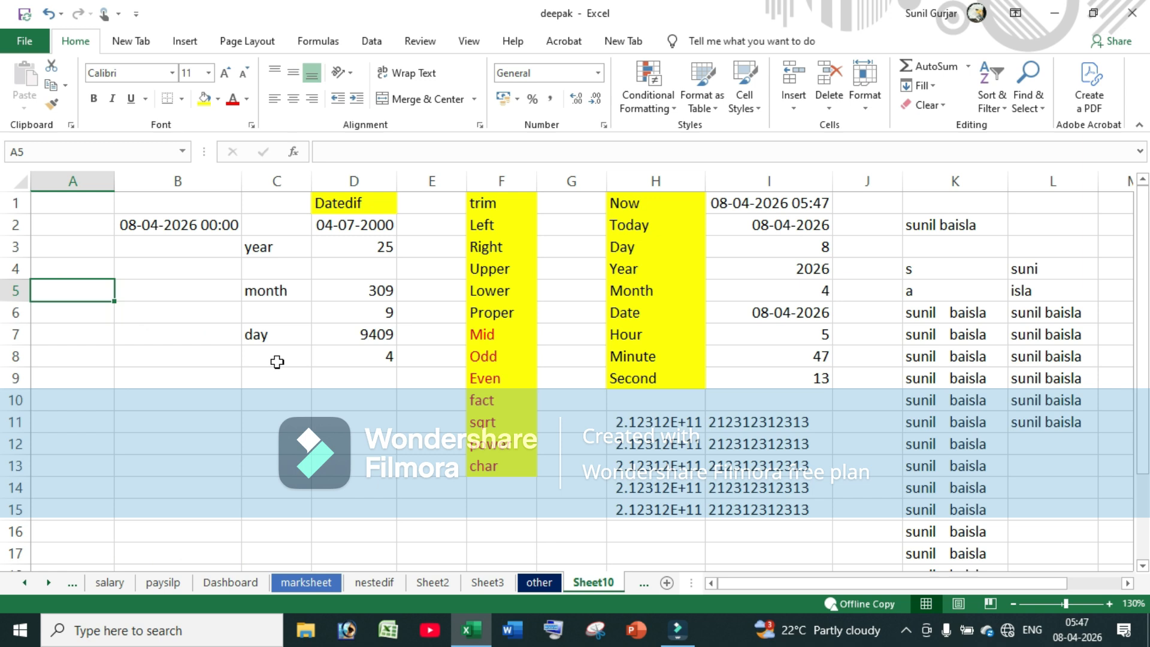
{"action": "type", "text": "45"}
{"action": "key", "text": "Return"}
{"action": "type", "text": "65"}
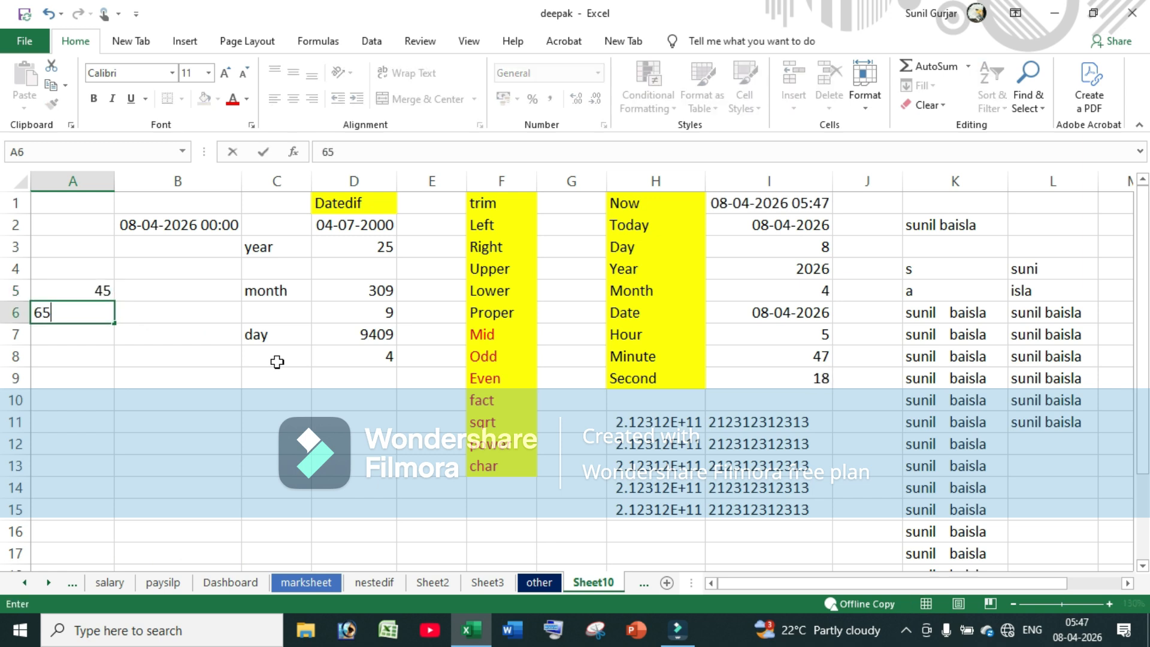
{"action": "key", "text": "Return"}
{"action": "type", "text": "98"}
{"action": "key", "text": "Return"}
{"action": "left_click_drag", "start_coordinate": [90, 291], "coordinate": [128, 521]}
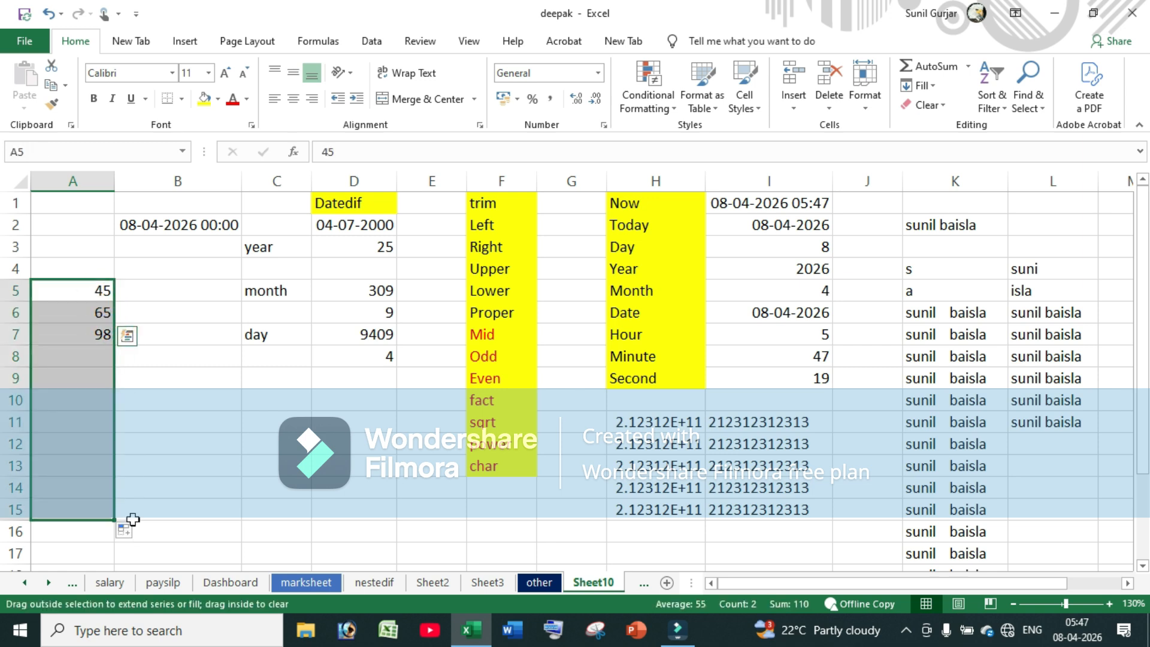
{"action": "left_click", "coordinate": [167, 297]}
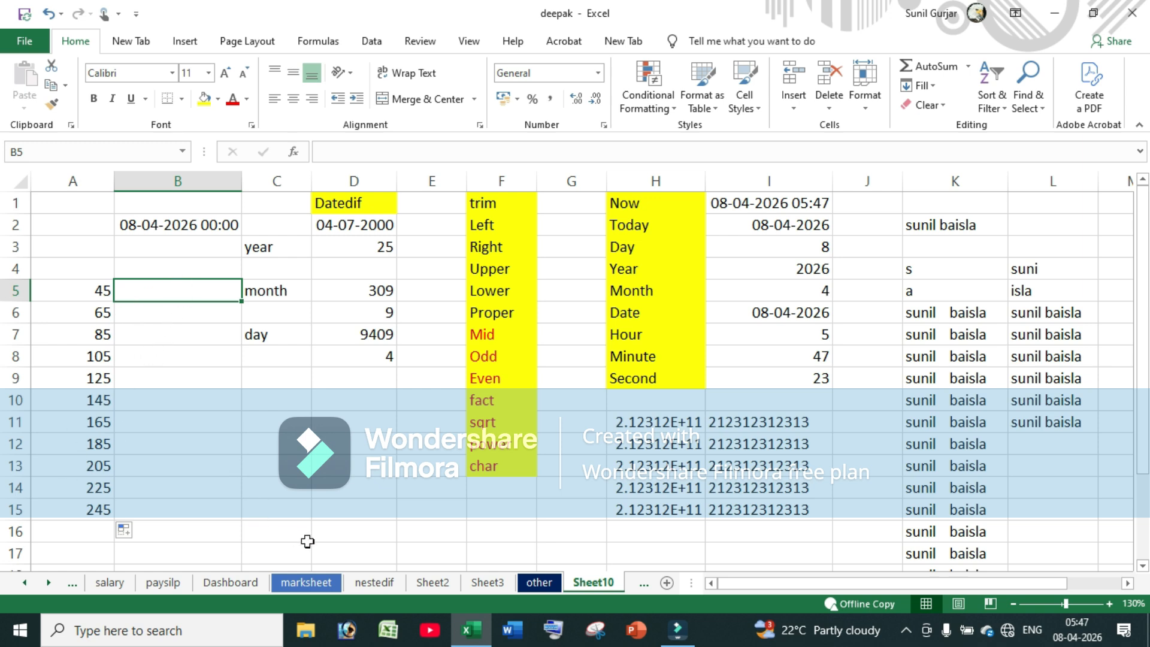
Enter =ODD(A5) in cell B5
{"action": "type", "text": "=odd"}
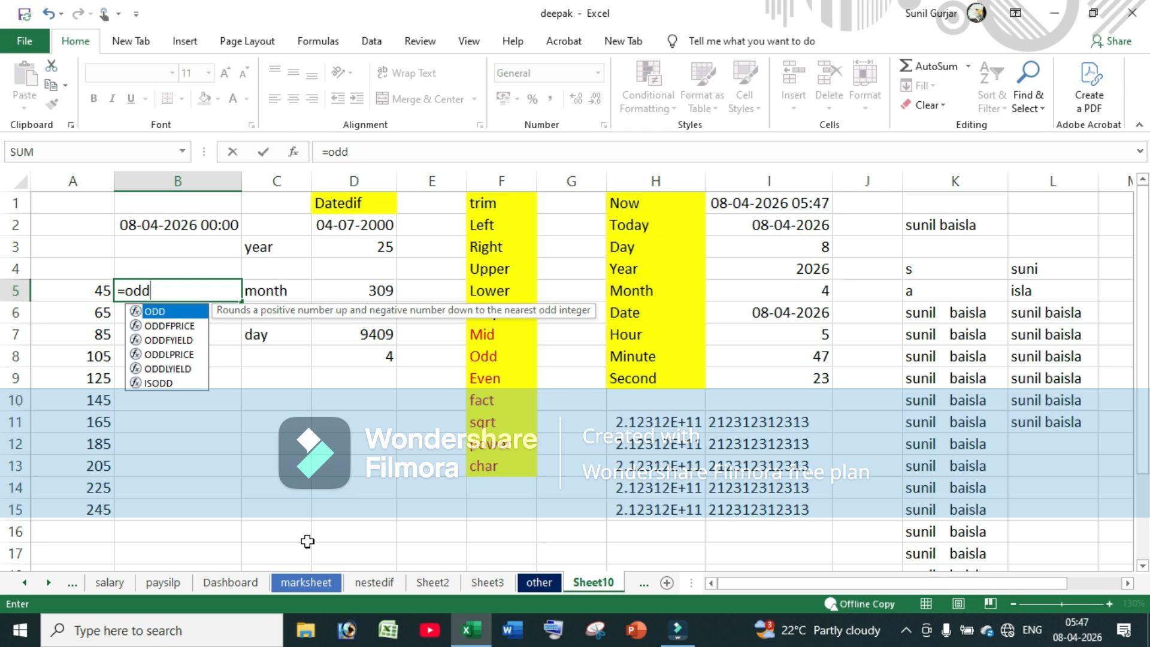
{"action": "key", "text": "Tab"}
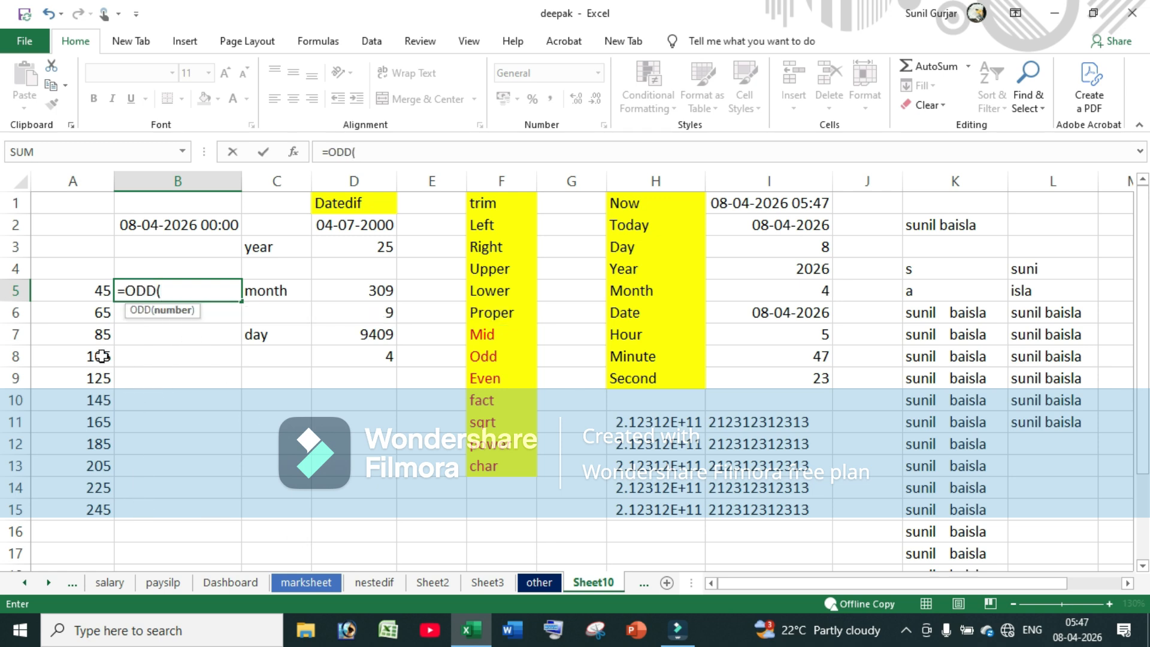
{"action": "left_click", "coordinate": [76, 291]}
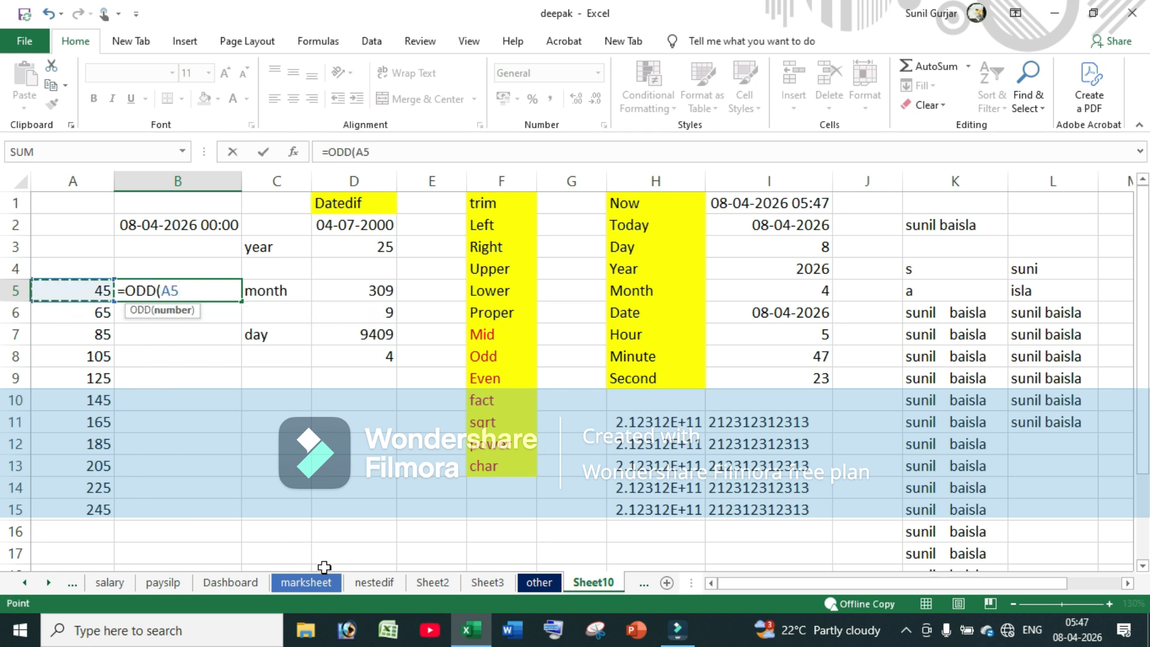
{"action": "key", "text": "Return"}
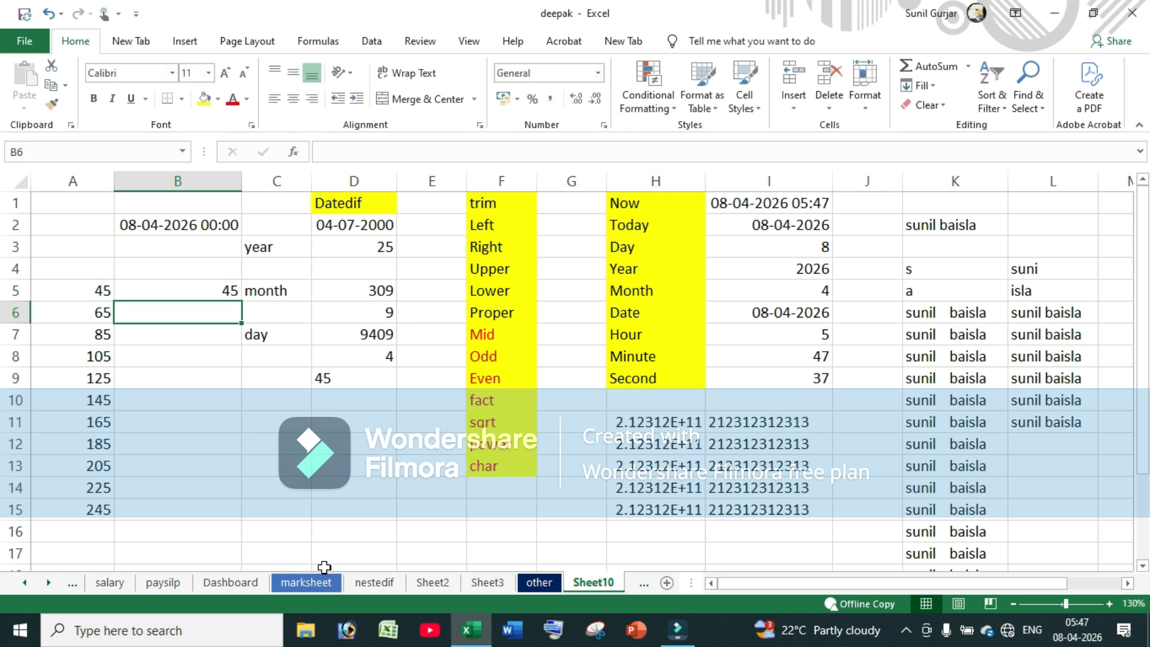
{"action": "left_click", "coordinate": [200, 291]}
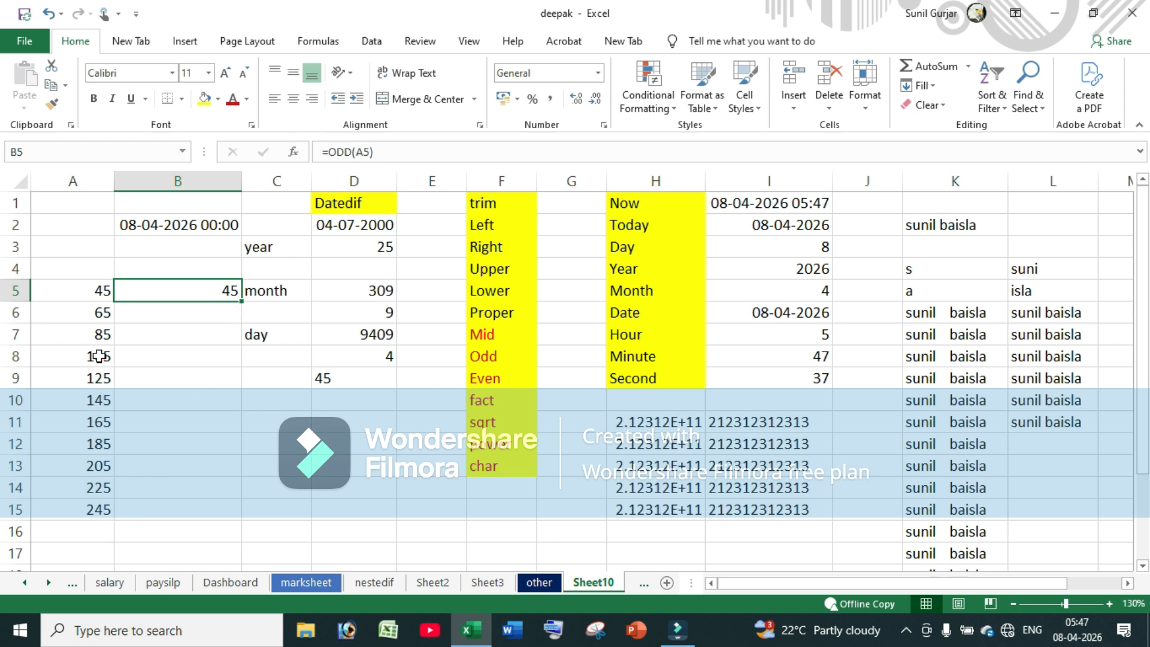
Change A6 to 66 and refill A5:A15 as 45, 66, 87 … 255
{"action": "left_click", "coordinate": [96, 313]}
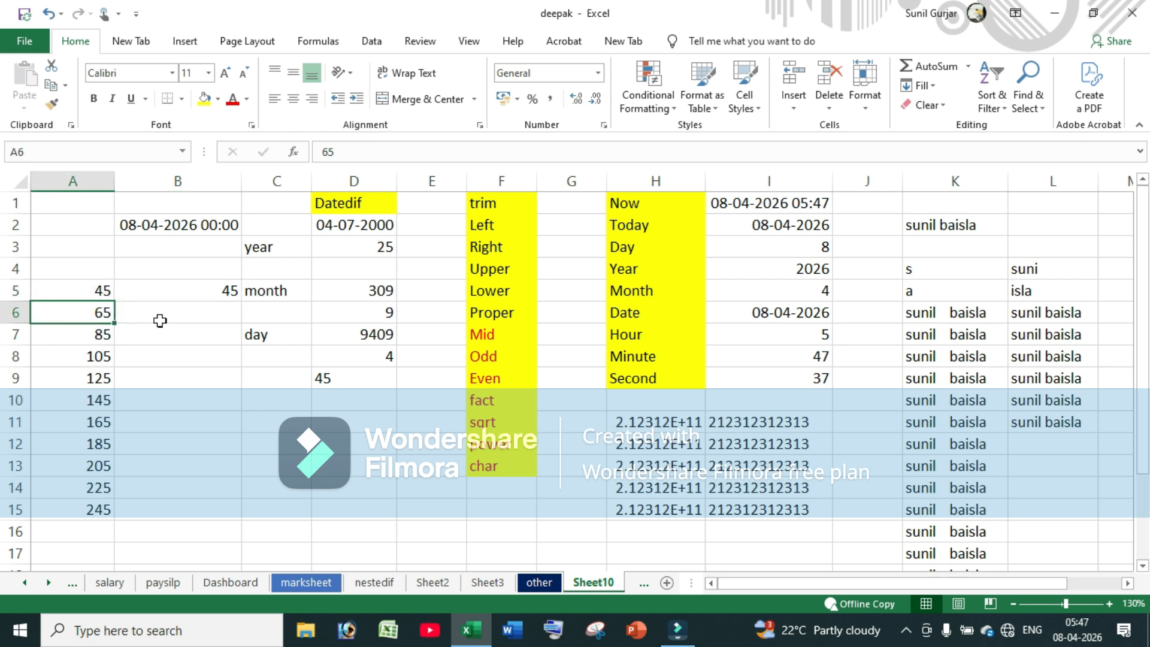
{"action": "key", "text": "BackSpace"}
{"action": "type", "text": "6"}
{"action": "key", "text": "Return"}
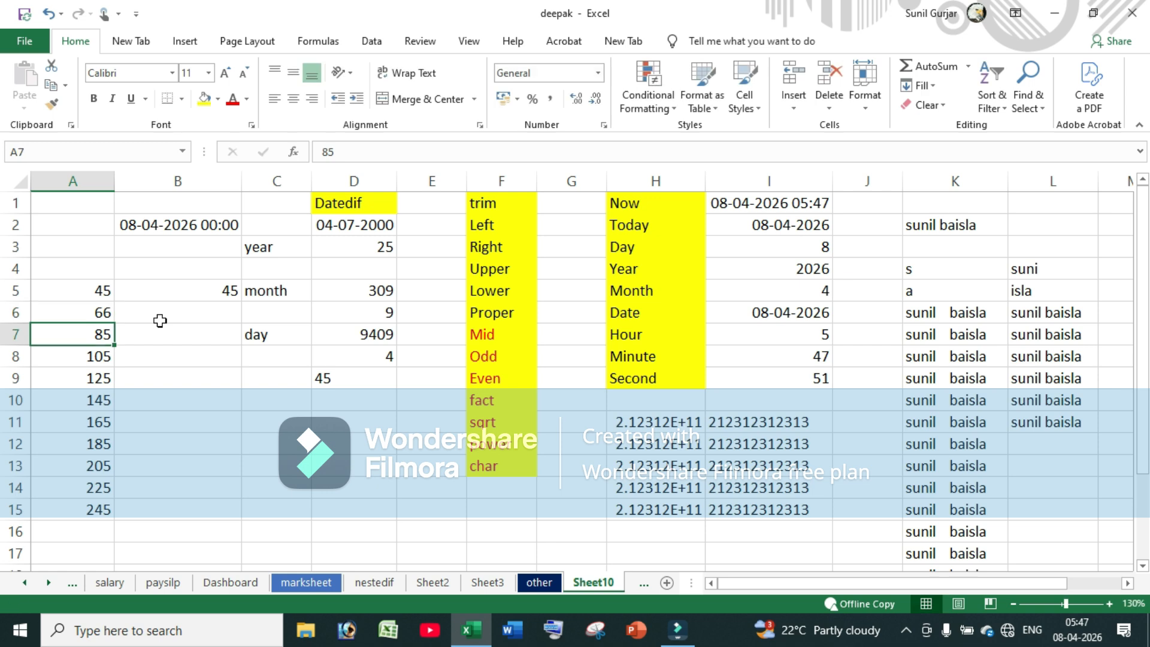
{"action": "left_click_drag", "start_coordinate": [100, 290], "coordinate": [116, 322]}
{"action": "double_click", "coordinate": [116, 322]}
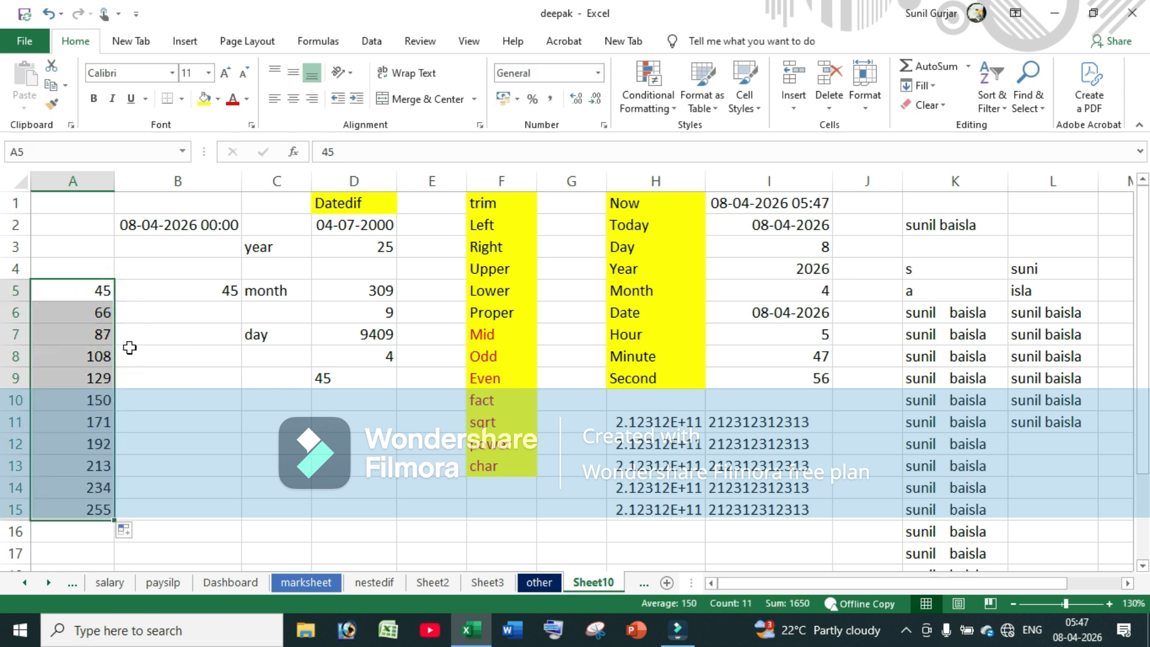
Fill the ODD formula down to B15, check its results, then clear B5:B15
{"action": "left_click", "coordinate": [210, 311]}
{"action": "left_click", "coordinate": [226, 289]}
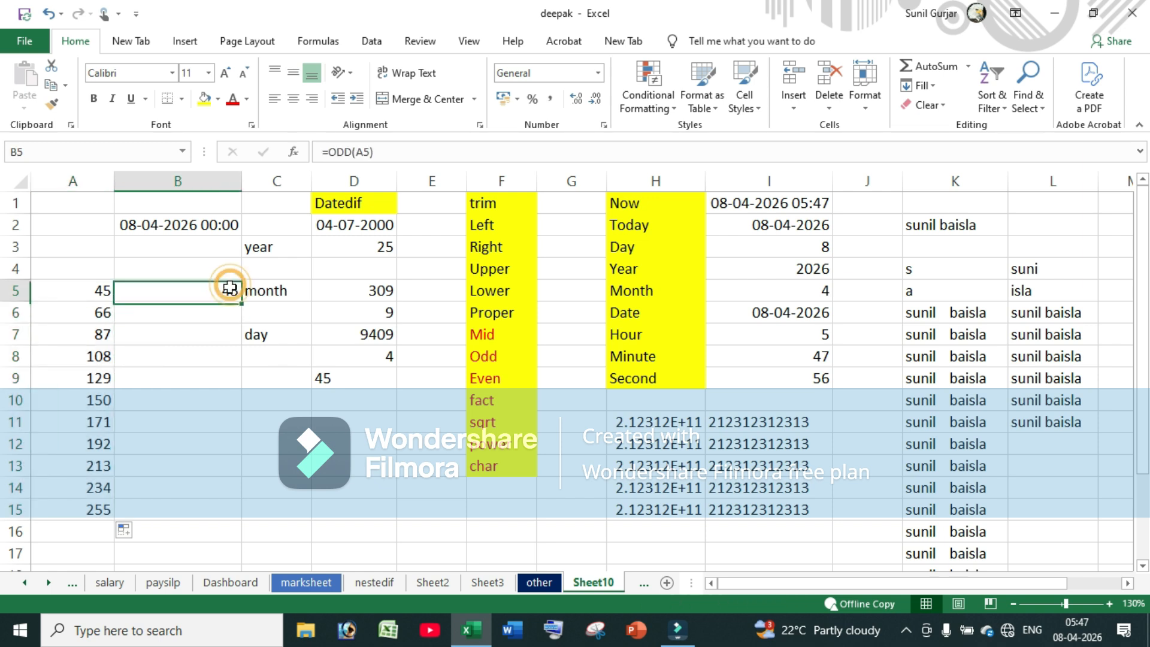
{"action": "double_click", "coordinate": [241, 301]}
{"action": "left_click", "coordinate": [96, 313]}
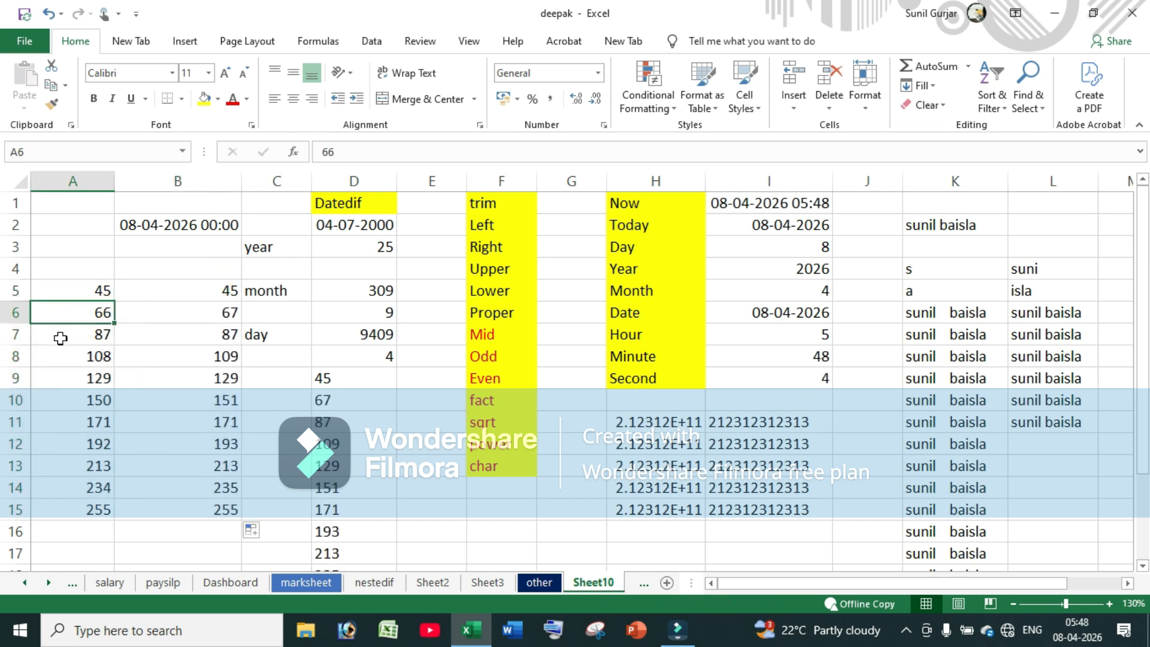
{"action": "left_click", "coordinate": [225, 312]}
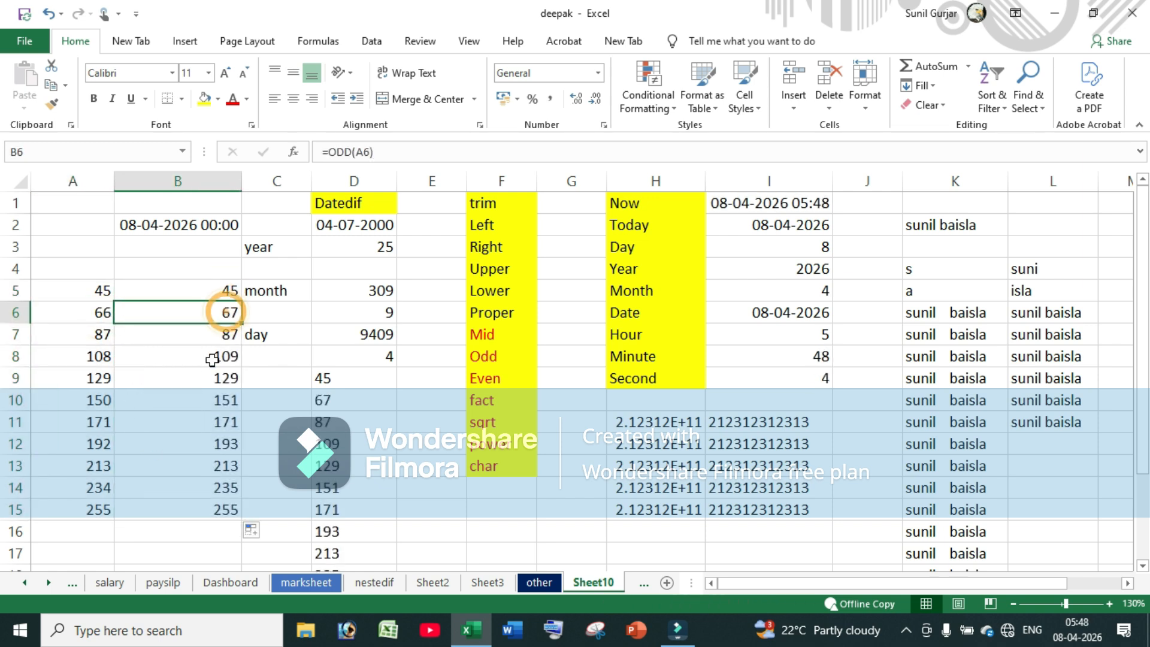
{"action": "left_click", "coordinate": [98, 328]}
{"action": "left_click", "coordinate": [93, 361]}
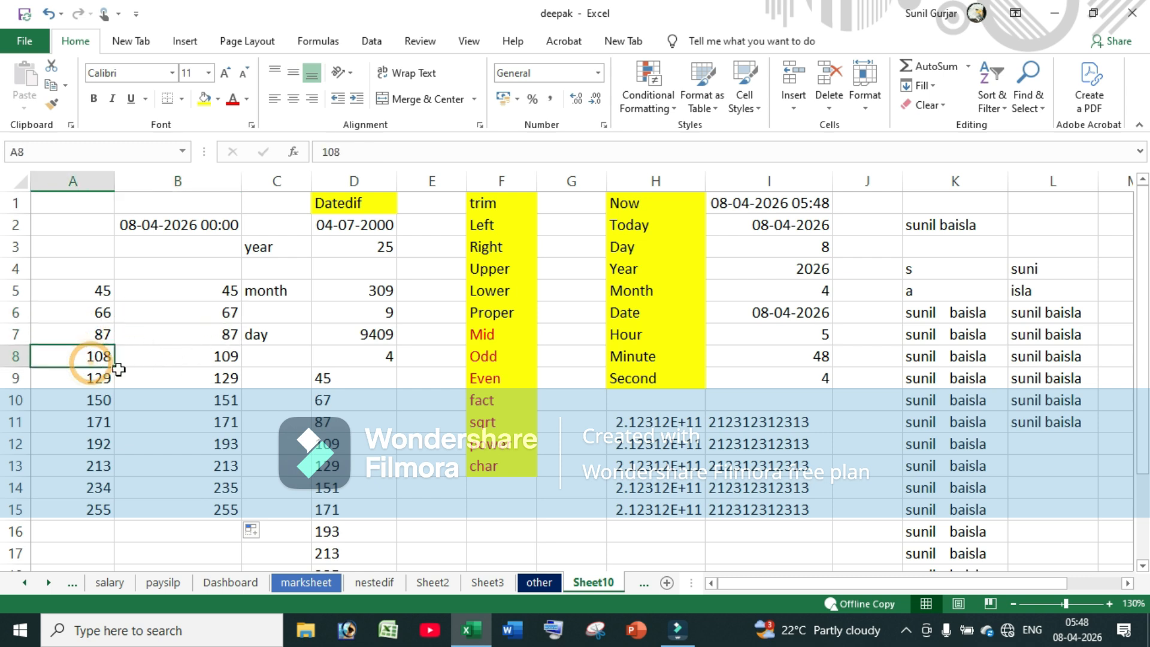
{"action": "left_click", "coordinate": [190, 358]}
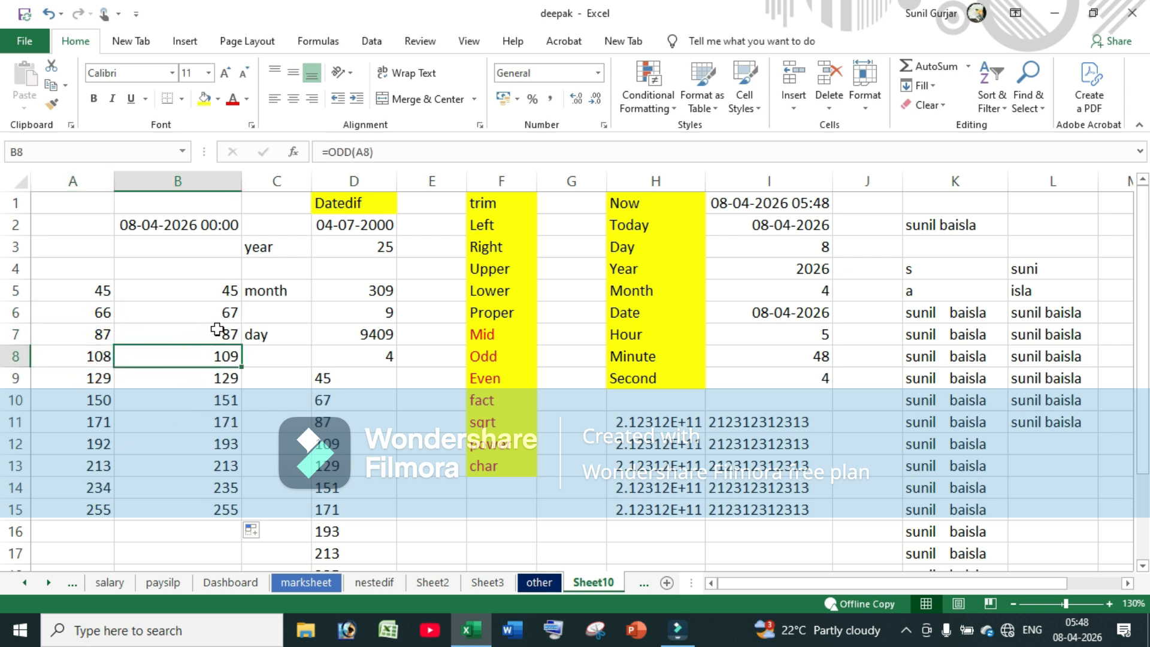
{"action": "left_click_drag", "start_coordinate": [222, 290], "coordinate": [218, 505]}
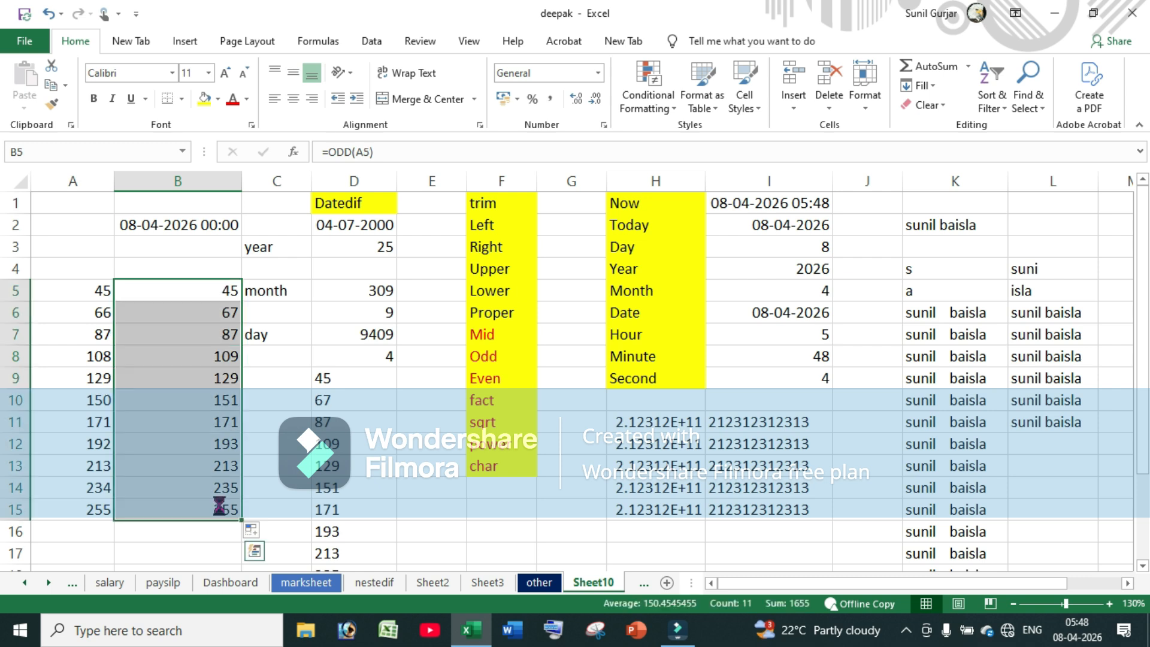
{"action": "key", "text": "Delete"}
Enter =EVEN(A5) in B5, giving 46
{"action": "left_click", "coordinate": [172, 282]}
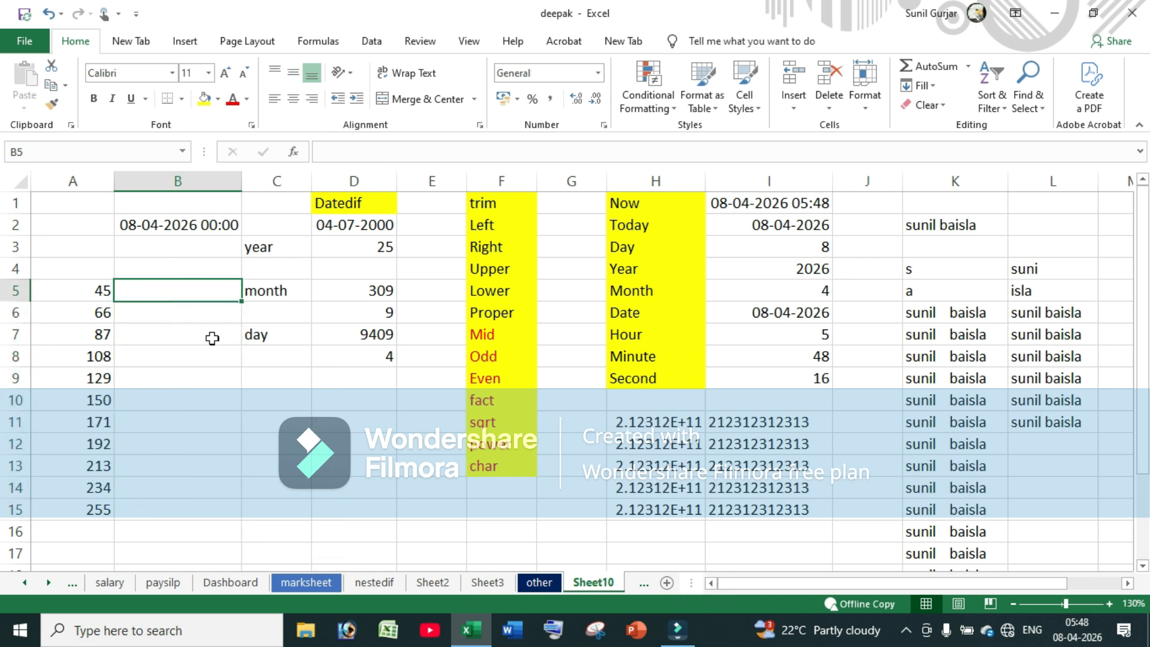
{"action": "type", "text": "="}
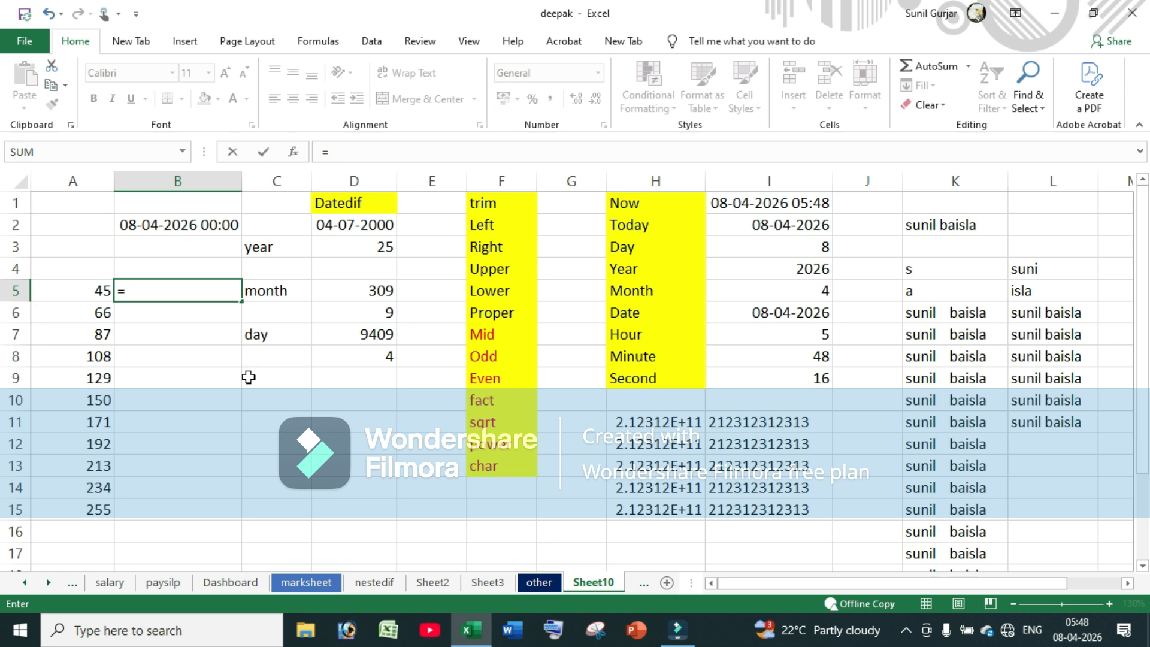
{"action": "type", "text": "eve"}
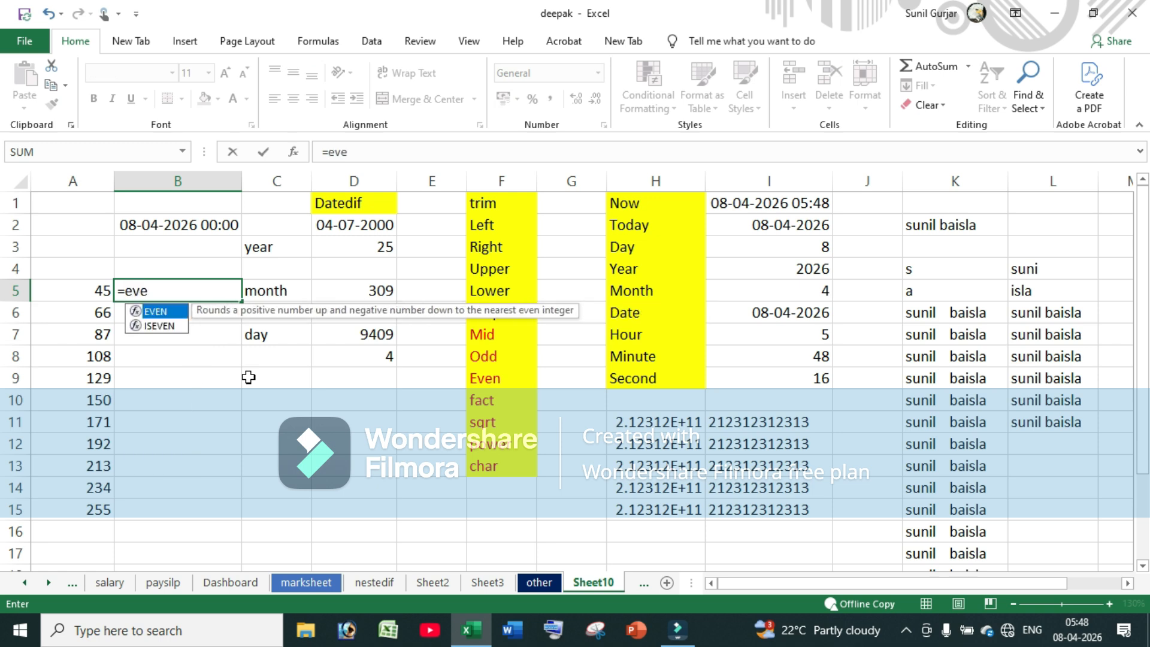
{"action": "key", "text": "Tab"}
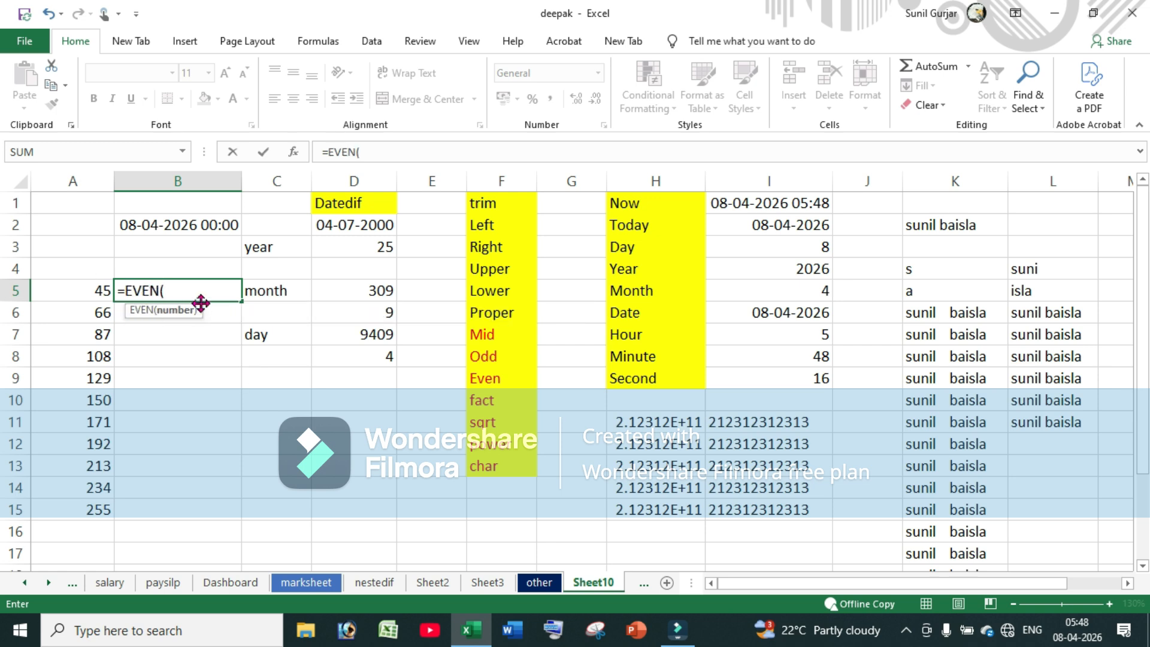
{"action": "left_click", "coordinate": [74, 288]}
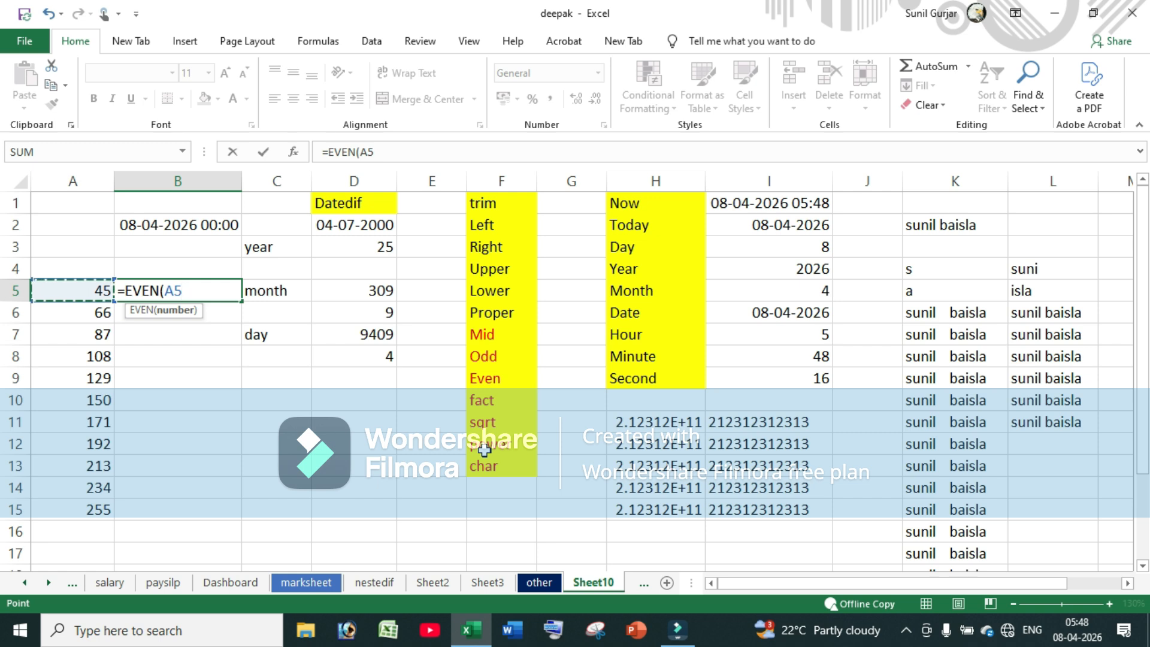
{"action": "type", "text": ")"}
{"action": "key", "text": "Return"}
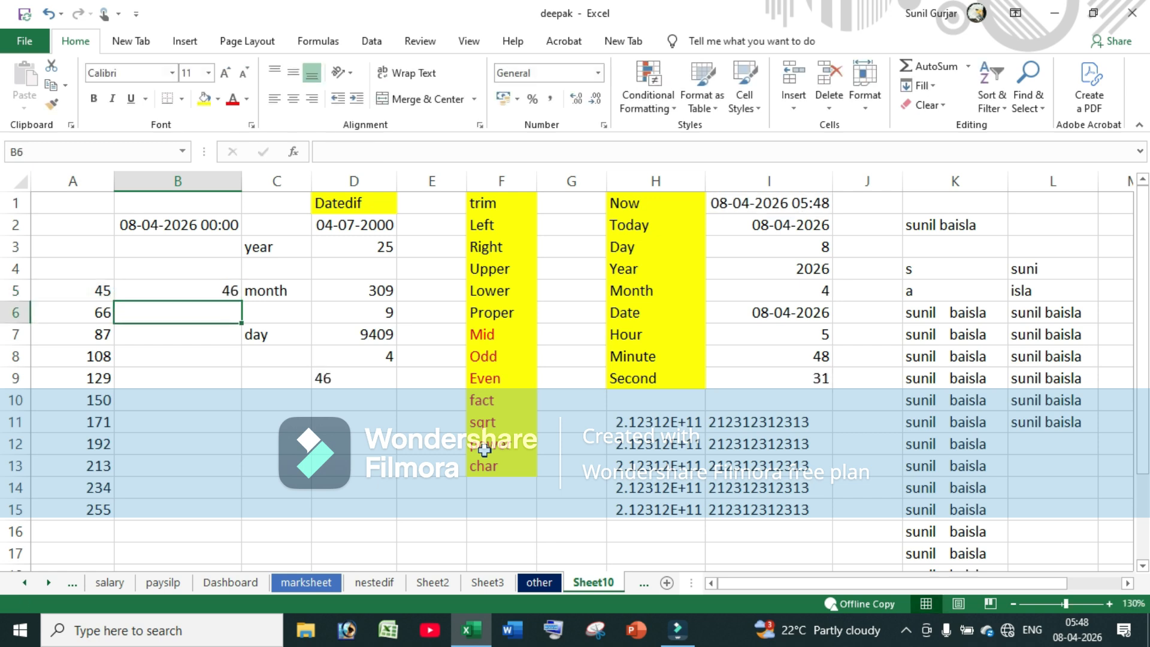
Fill the EVEN formula down to B15, then undo the fill
{"action": "left_click", "coordinate": [208, 290]}
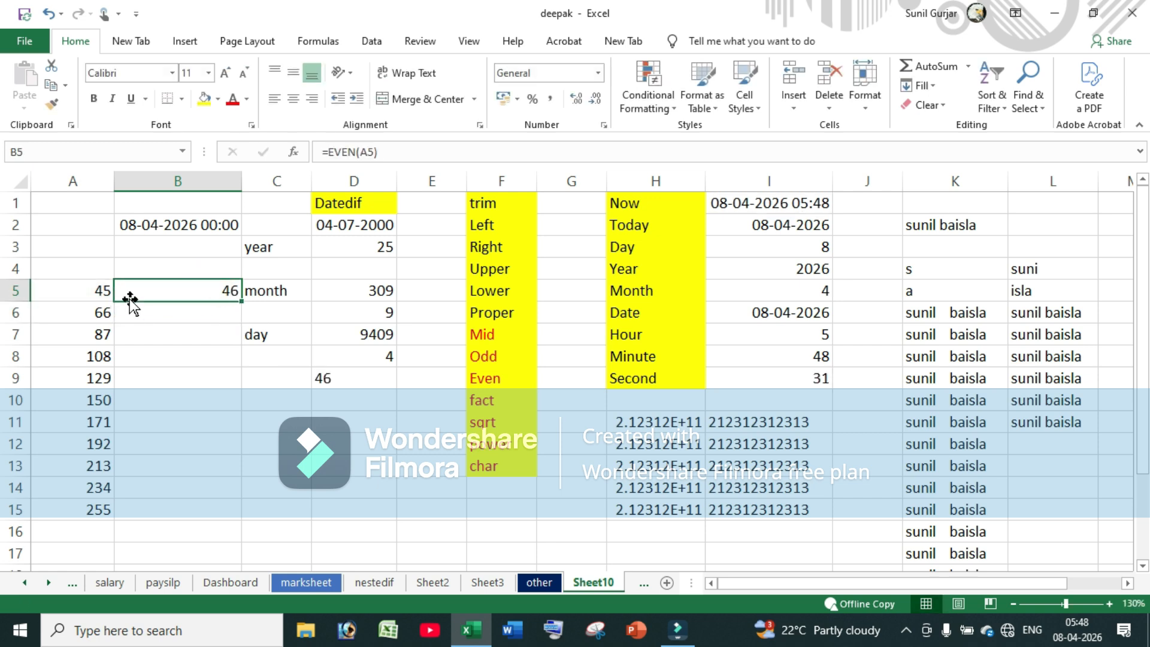
{"action": "left_click_drag", "start_coordinate": [243, 304], "coordinate": [236, 521]}
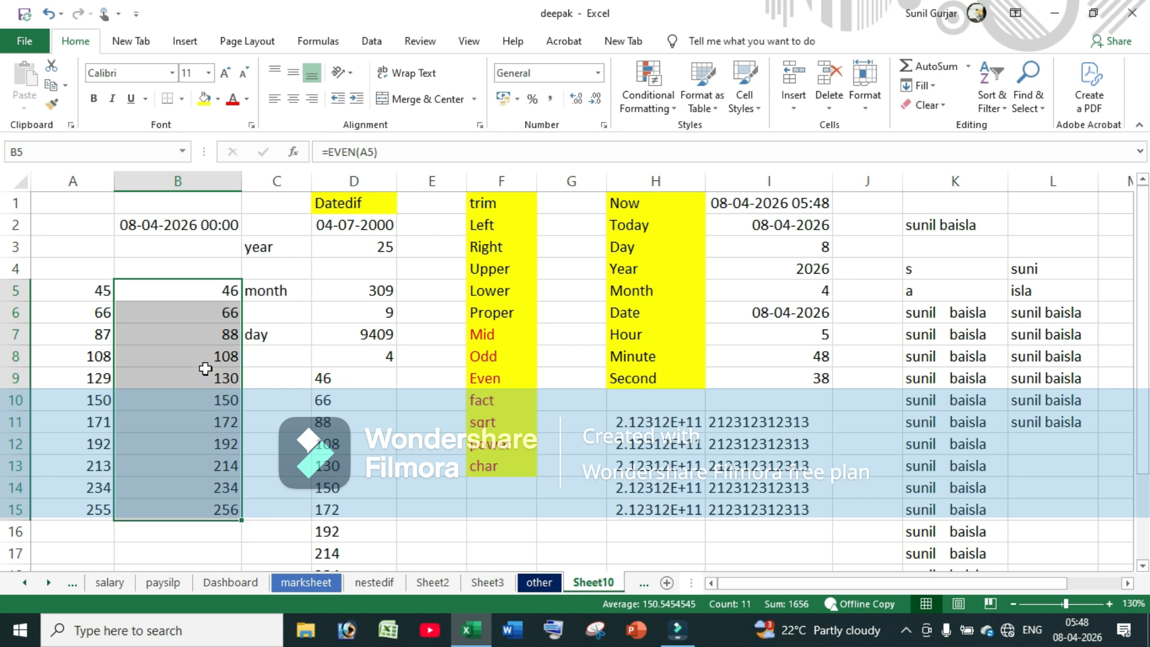
{"action": "key", "text": "ctrl+z"}
{"action": "left_click", "coordinate": [487, 399]}
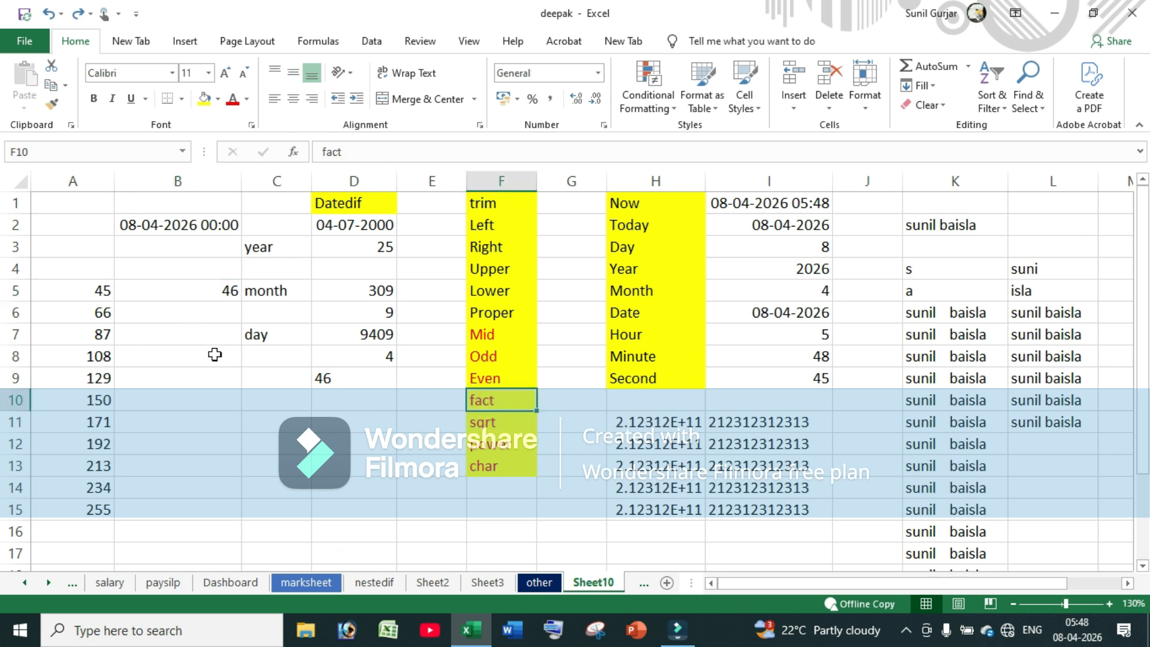
Clear the old numbers from A4:B15 and enter 5 in A4
{"action": "left_click_drag", "start_coordinate": [92, 279], "coordinate": [150, 510]}
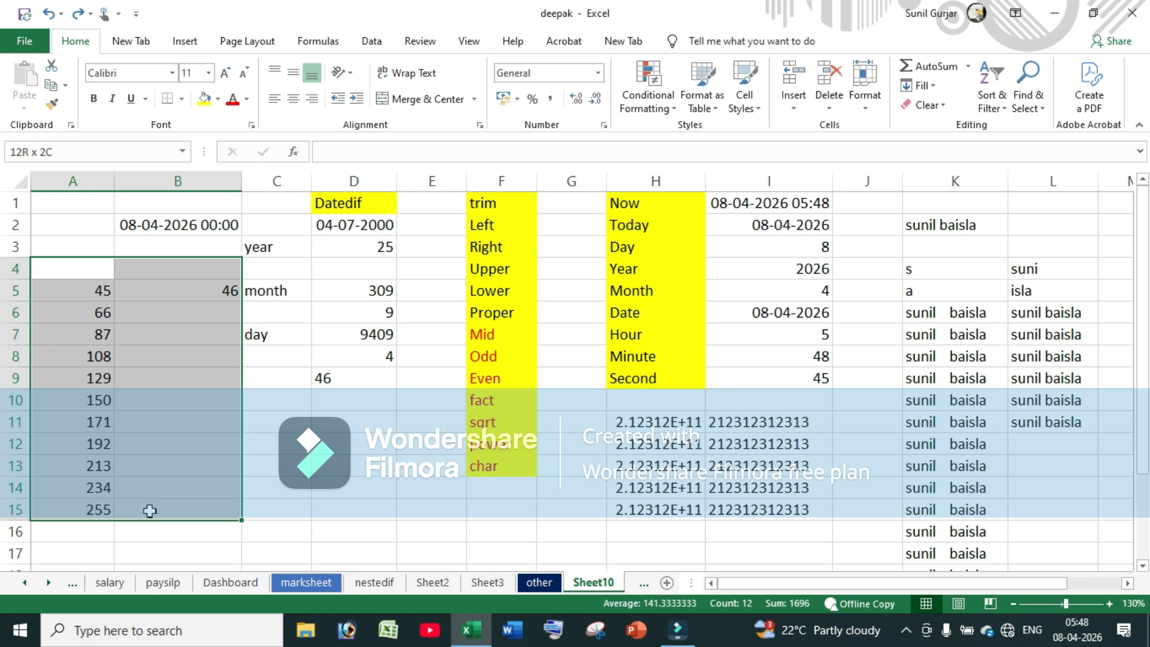
{"action": "key", "text": "Delete"}
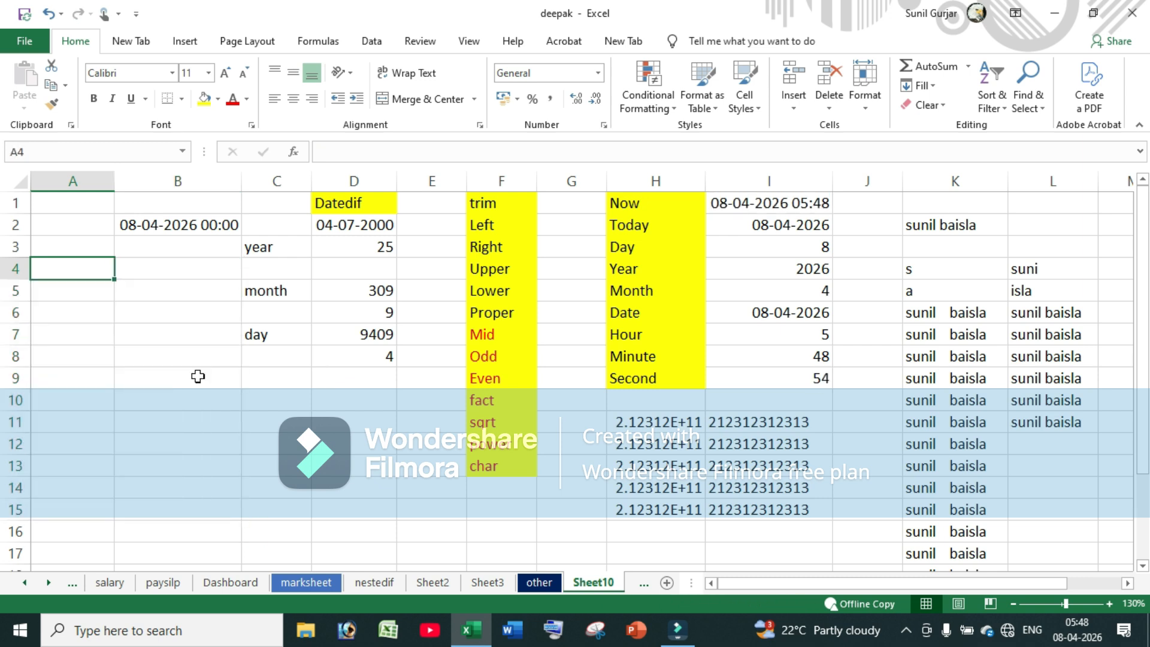
{"action": "type", "text": "5"}
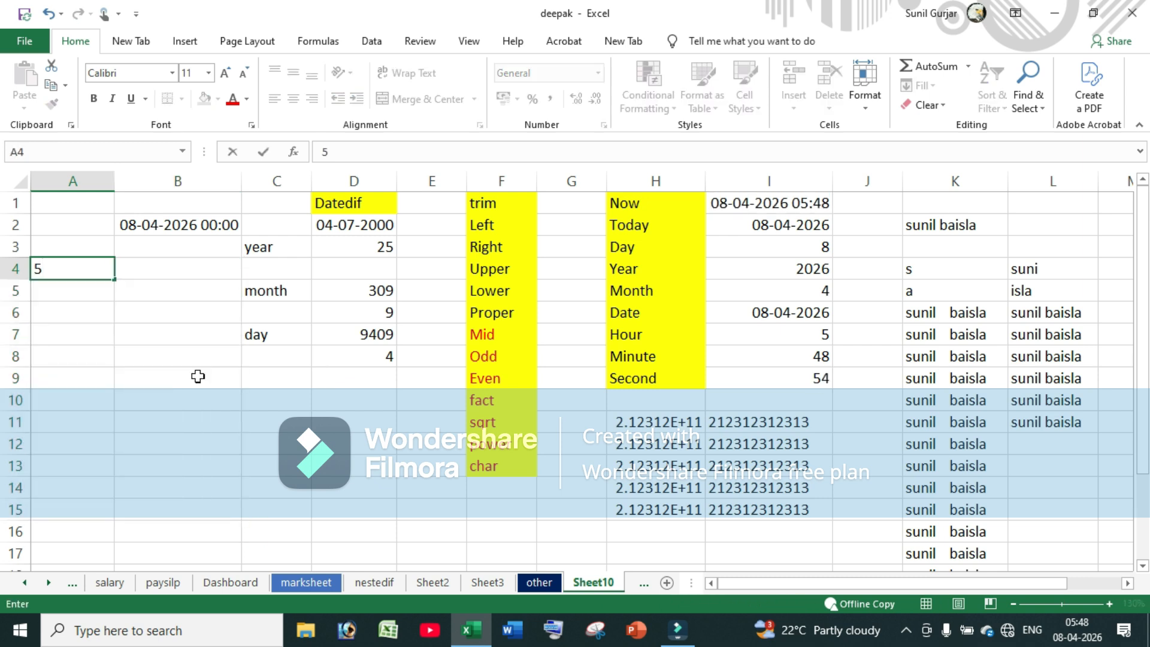
{"action": "key", "text": "Tab"}
Enter =FACT(A4) in B4 so it shows 120
{"action": "type", "text": "=fact"}
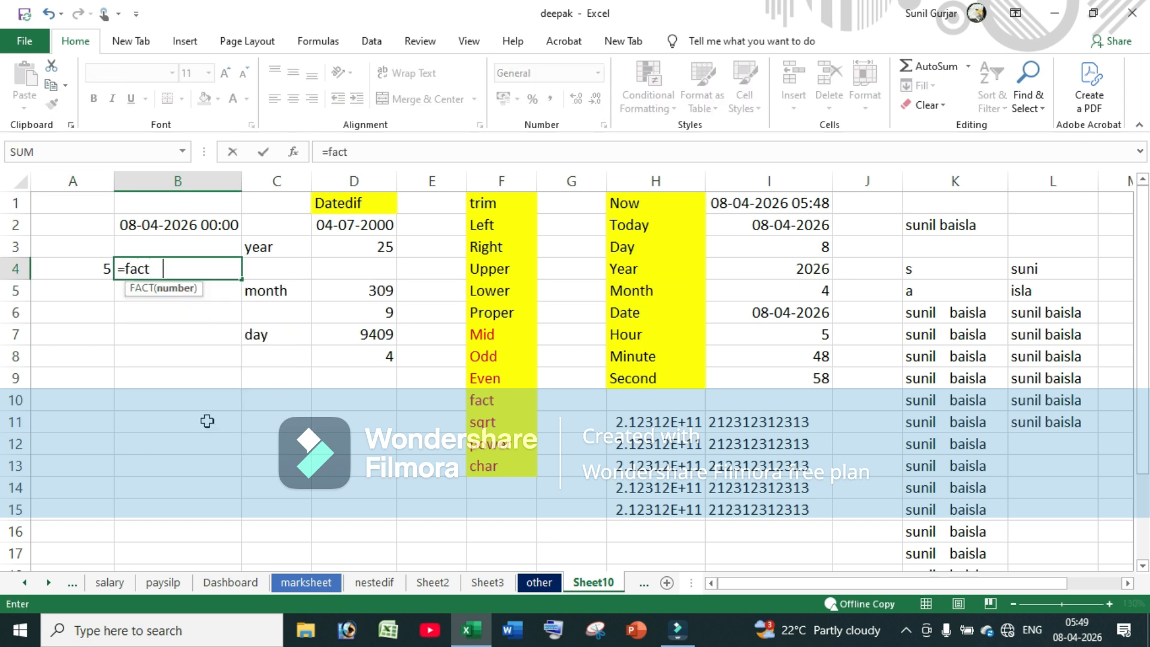
{"action": "key", "text": "Tab"}
{"action": "left_click", "coordinate": [65, 272]}
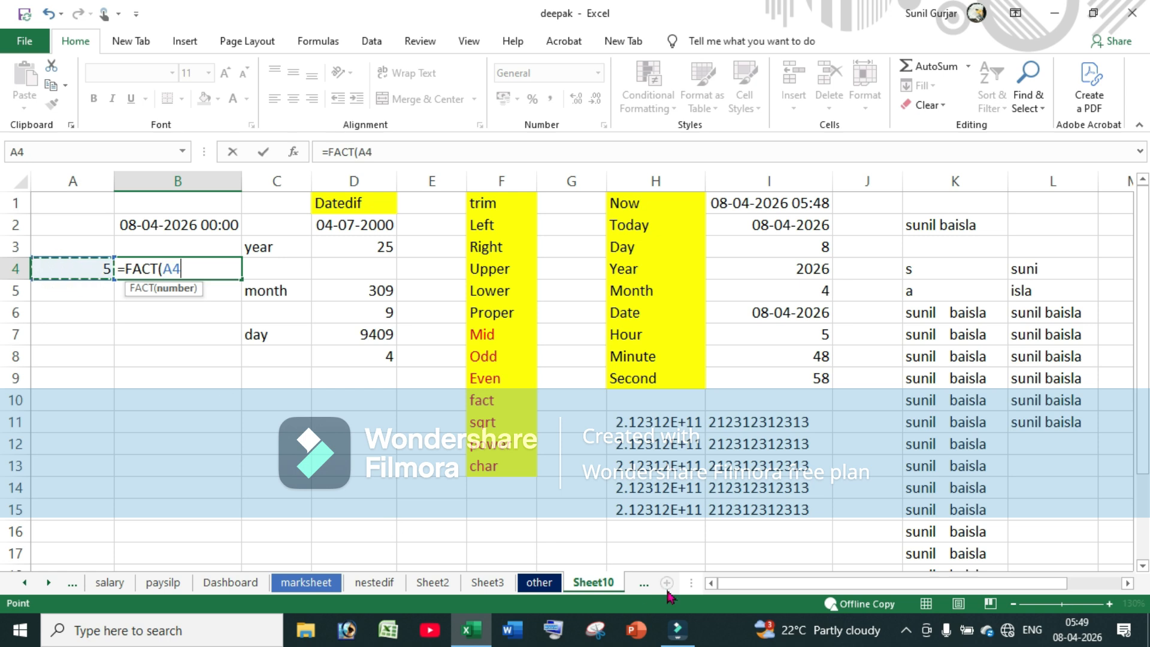
{"action": "type", "text": ")"}
{"action": "key", "text": "Return"}
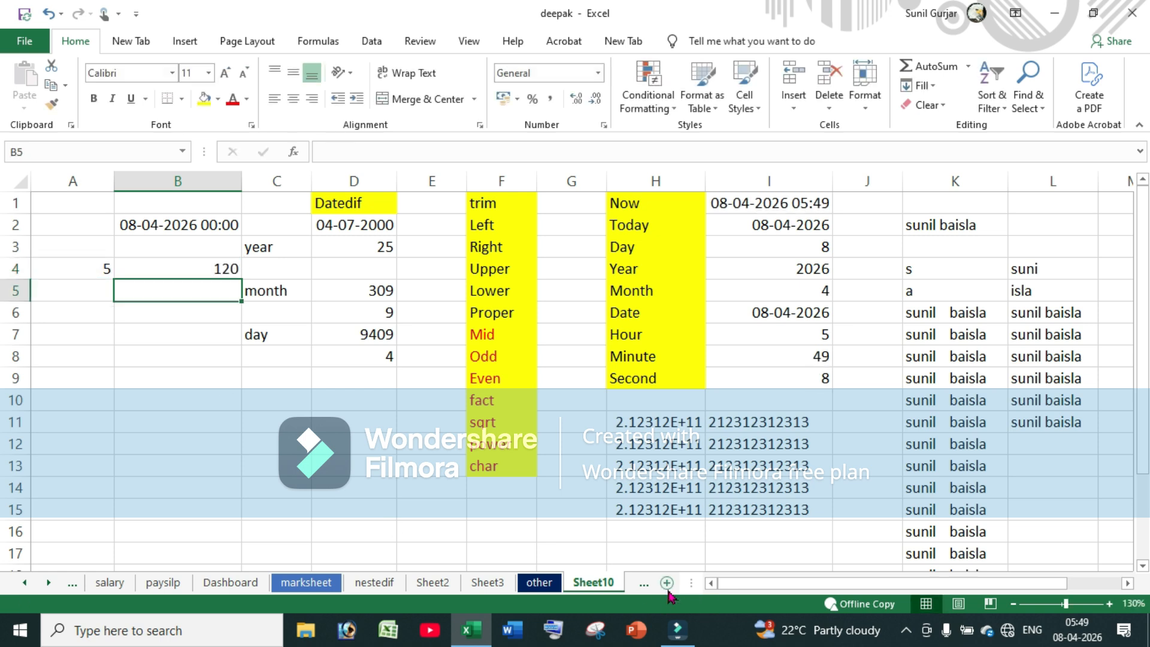
{"action": "left_click", "coordinate": [199, 269]}
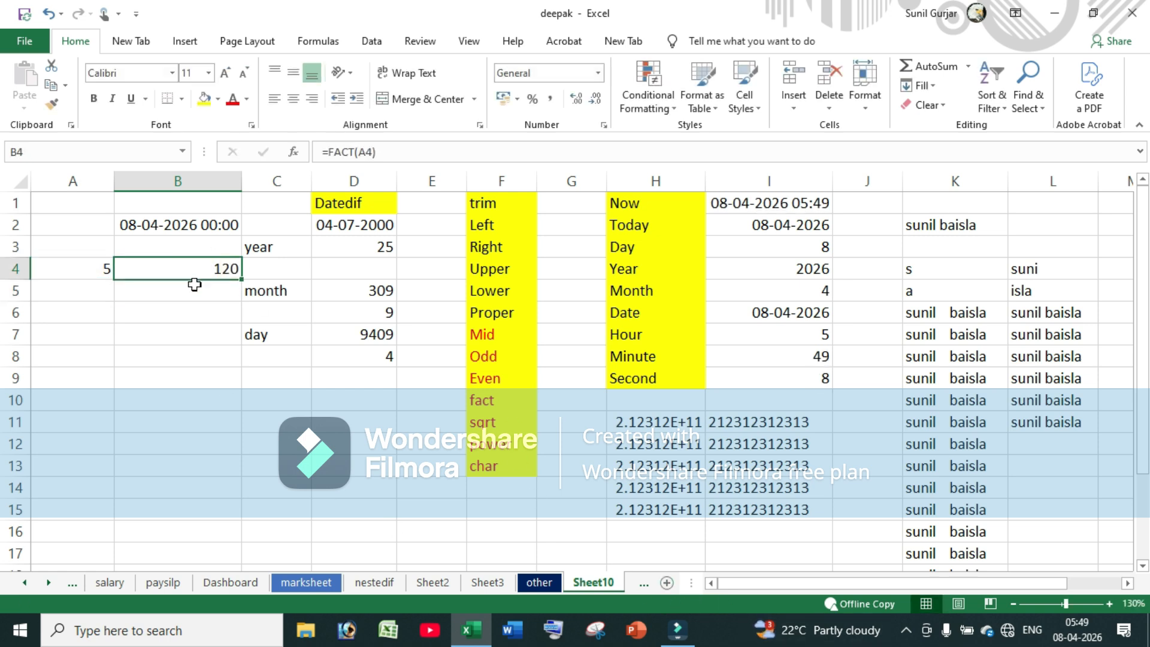
{"action": "left_click", "coordinate": [129, 295]}
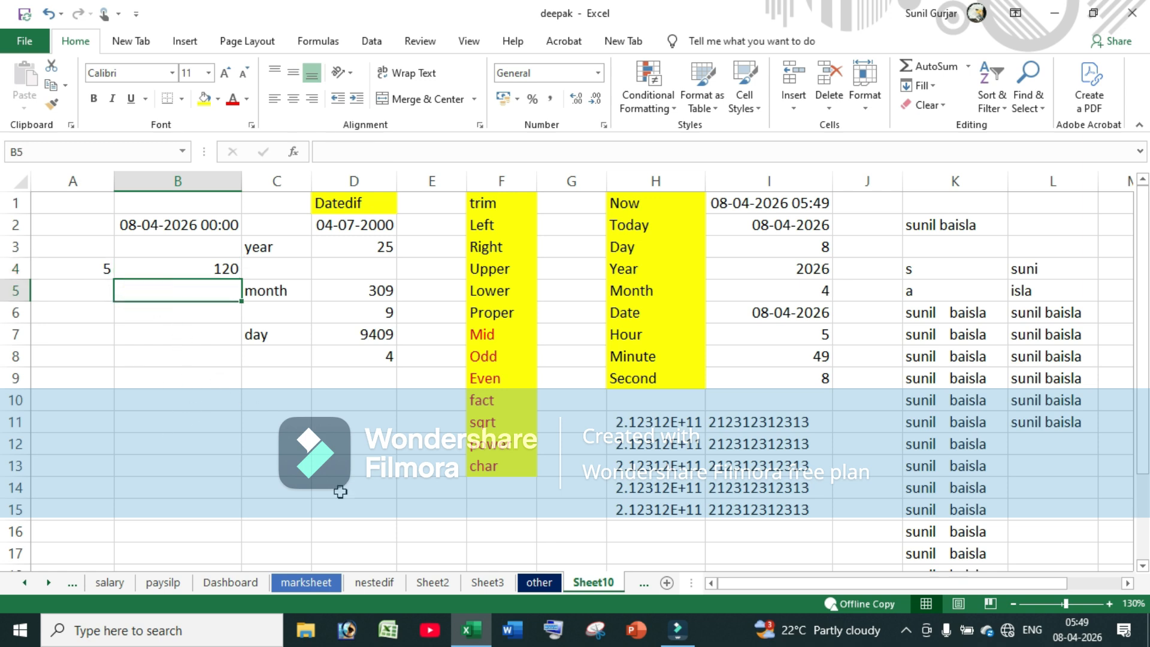
Write the product 1*2*3*4*5 as text in B5, then move to B7
{"action": "type", "text": "1"}
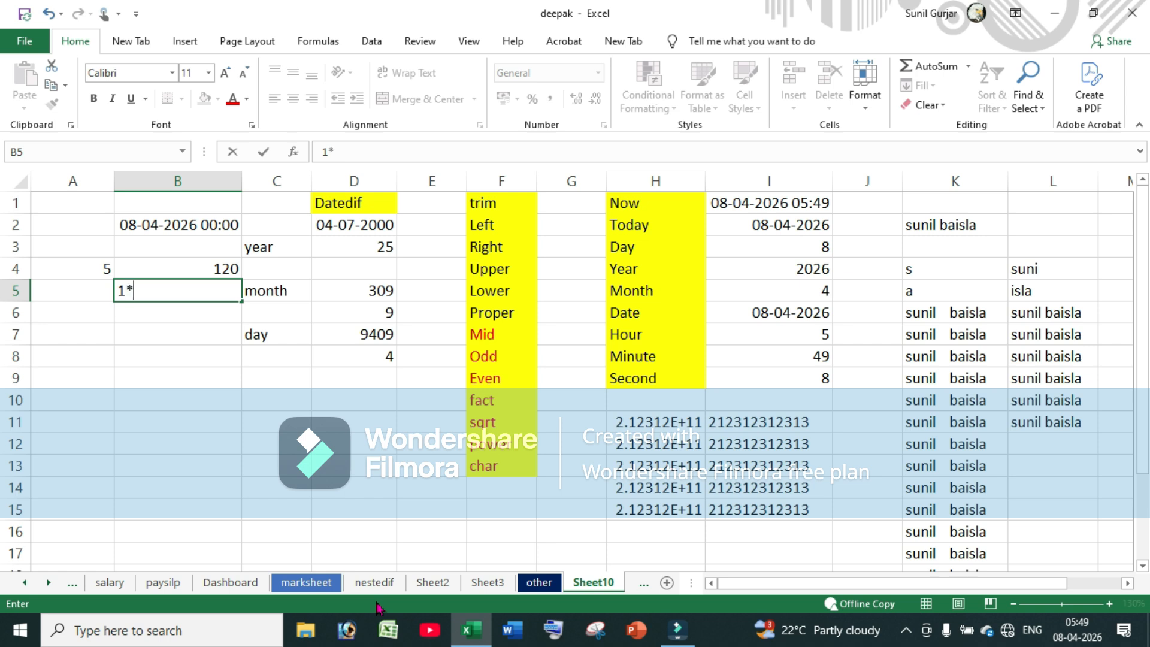
{"action": "type", "text": "*2*3*4*5"}
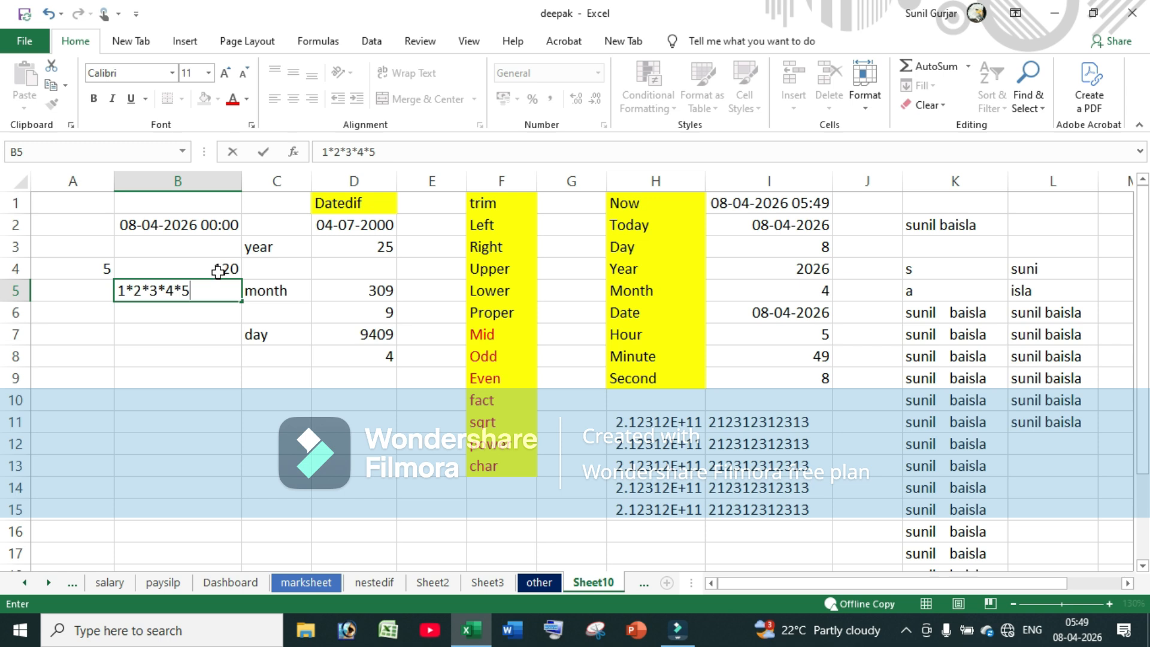
{"action": "left_click", "coordinate": [497, 421]}
{"action": "left_click", "coordinate": [136, 331]}
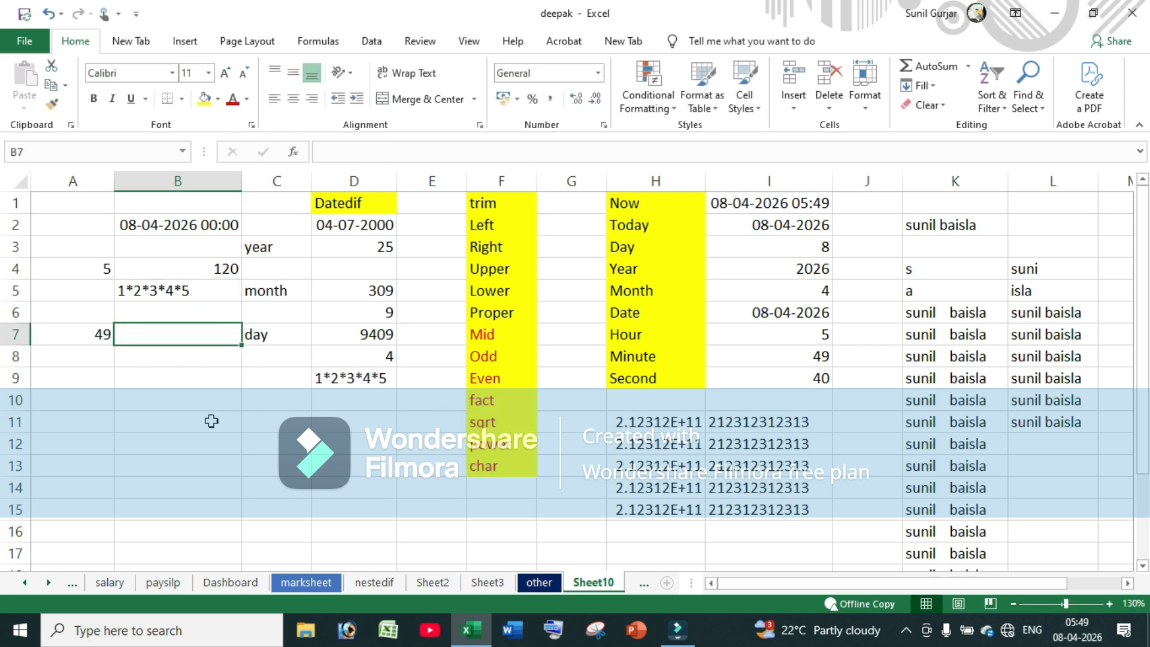
Enter =SQRT(A7) in B7, giving 7 as the square root of 49
{"action": "key", "text": "Left"}
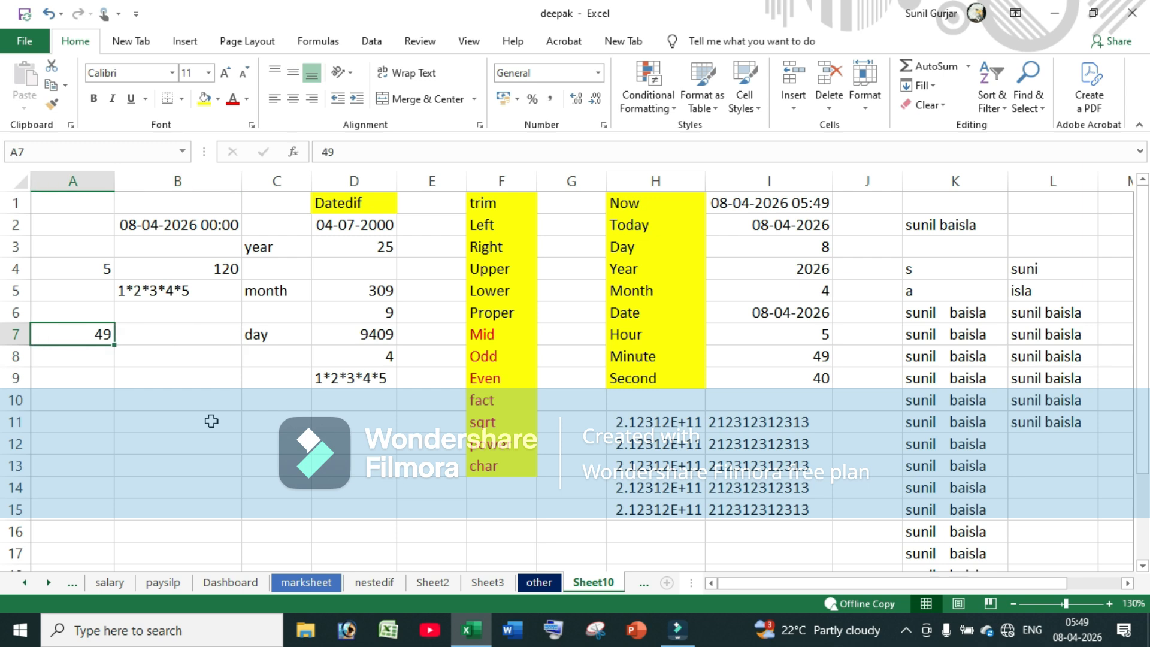
{"action": "key", "text": "Right"}
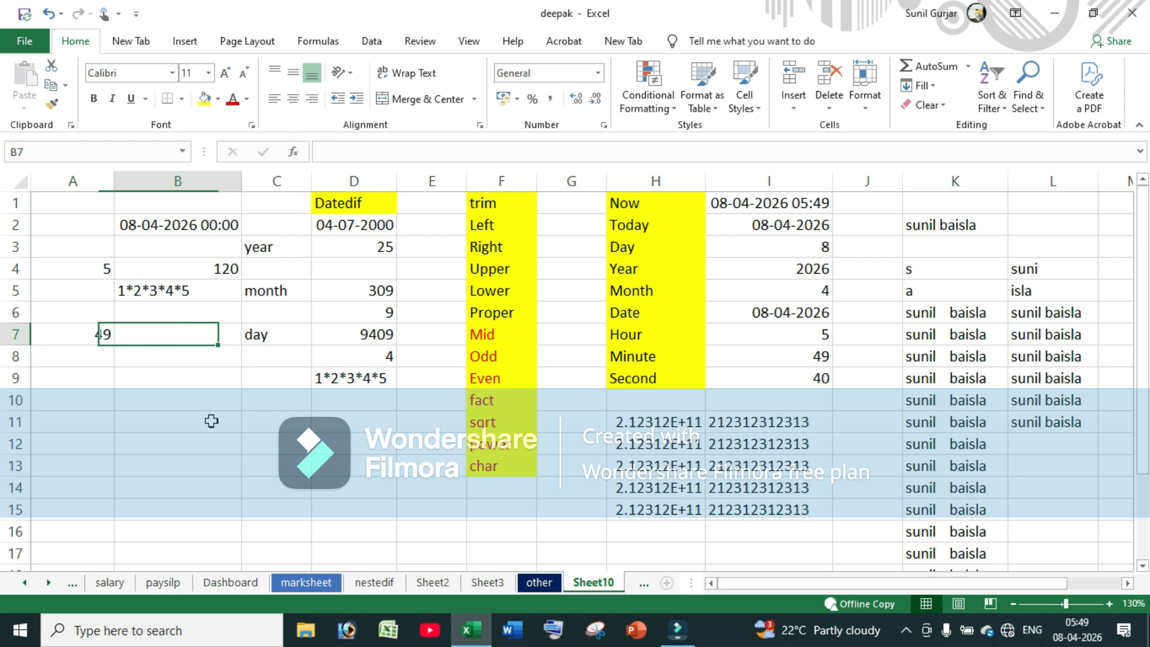
{"action": "type", "text": "=s"}
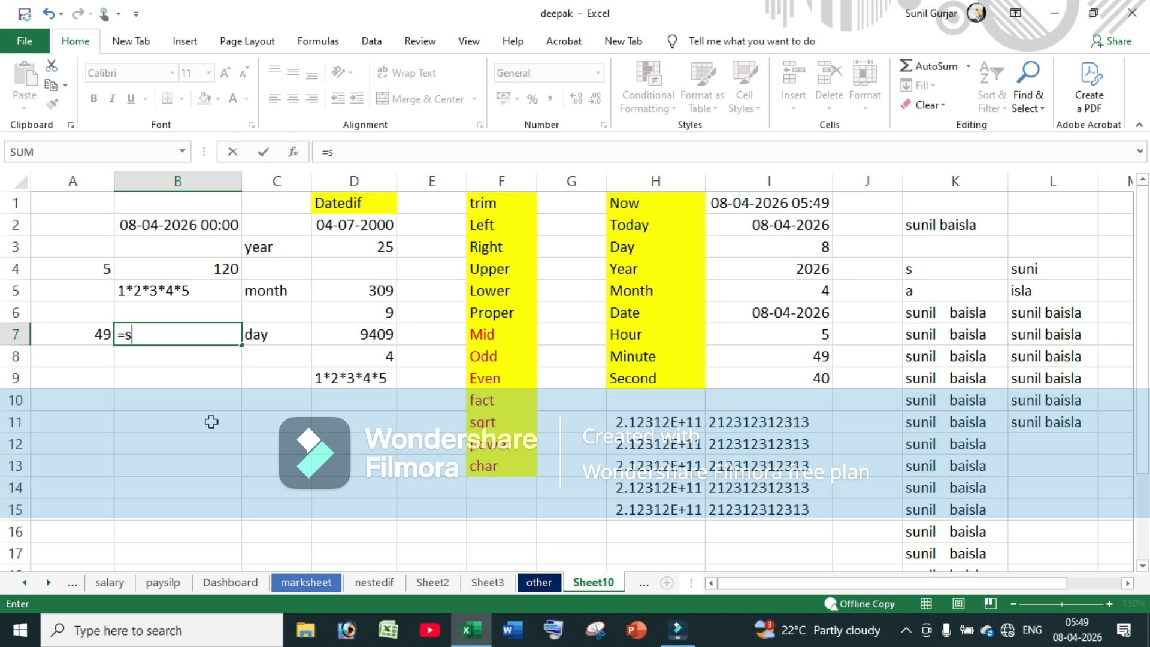
{"action": "type", "text": "qrt"}
{"action": "key", "text": "Tab"}
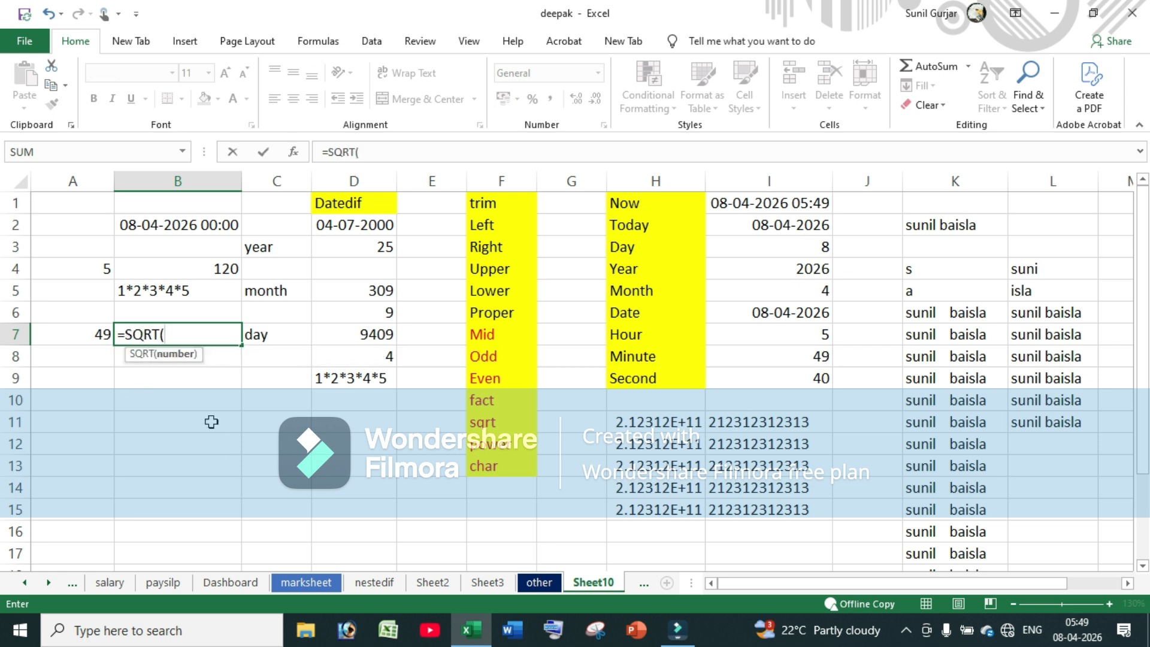
{"action": "left_click", "coordinate": [87, 331]}
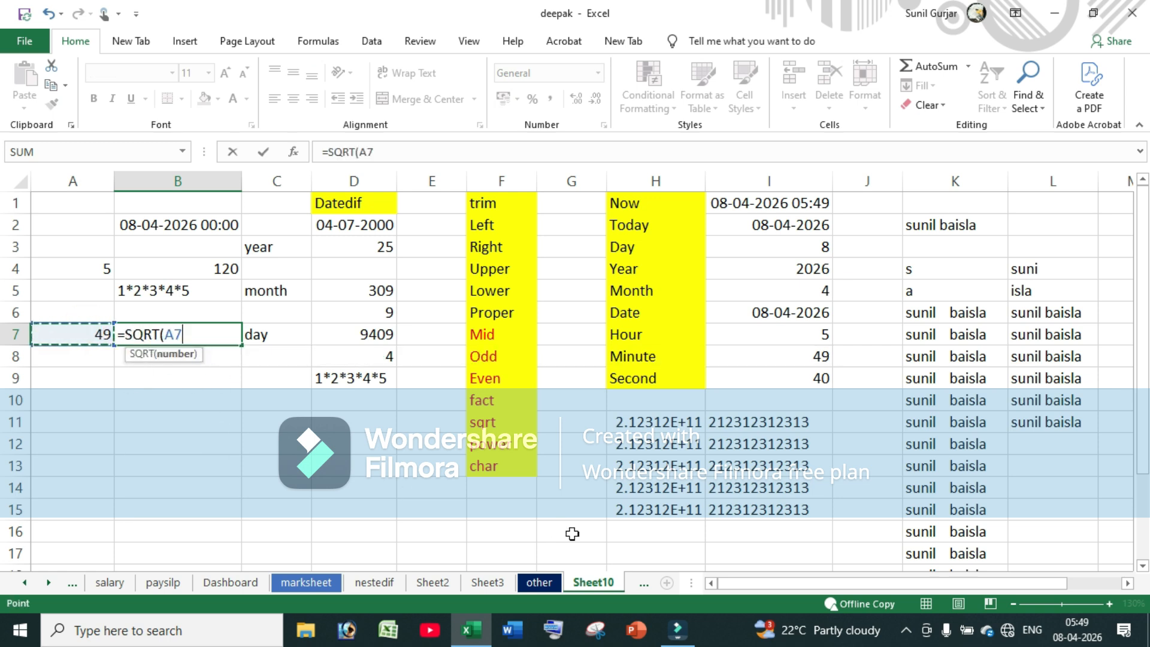
{"action": "type", "text": ")"}
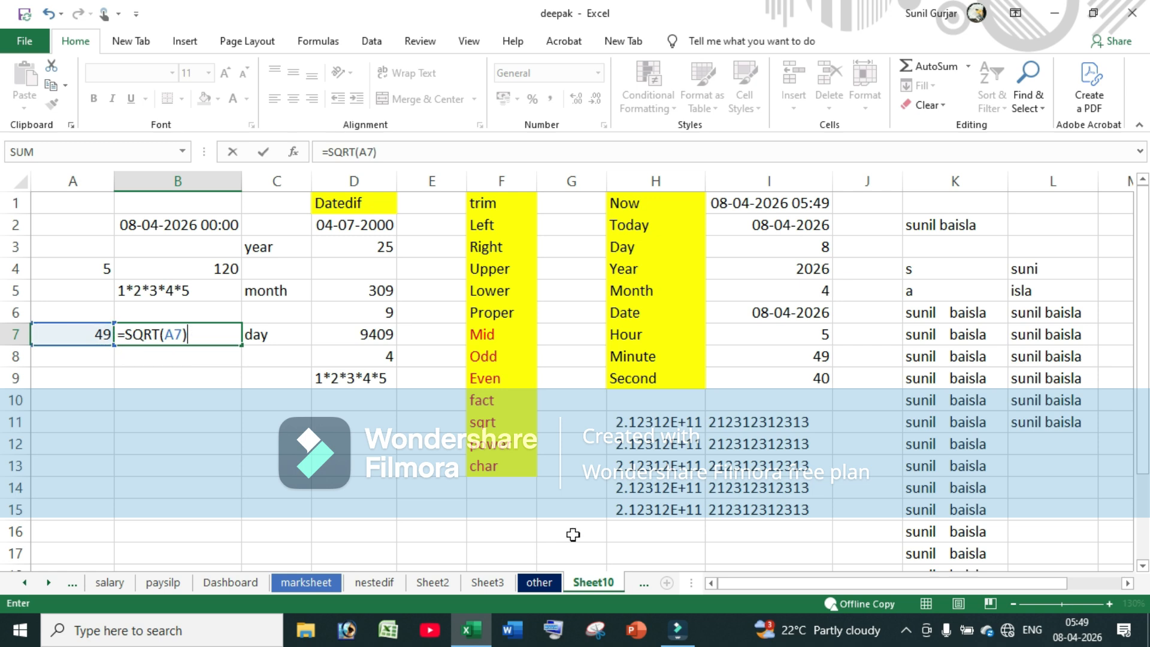
{"action": "key", "text": "Return"}
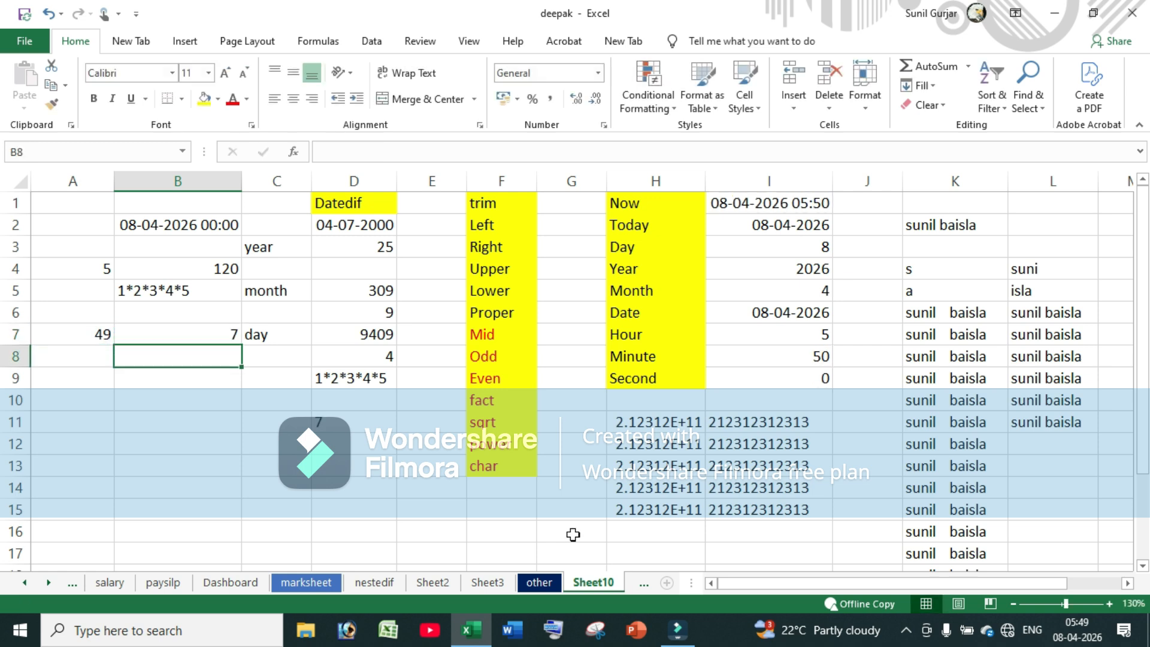
{"action": "left_click", "coordinate": [202, 335]}
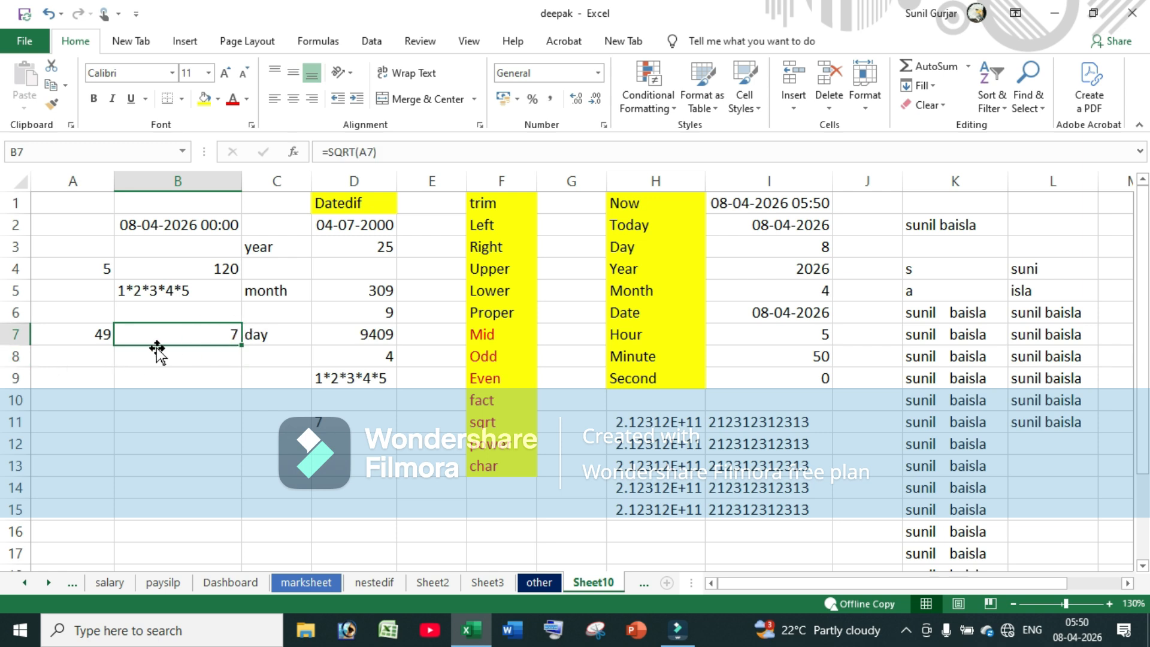
{"action": "left_click", "coordinate": [492, 456]}
Enter 5 in A9 and 3 in B9
{"action": "left_click", "coordinate": [488, 444]}
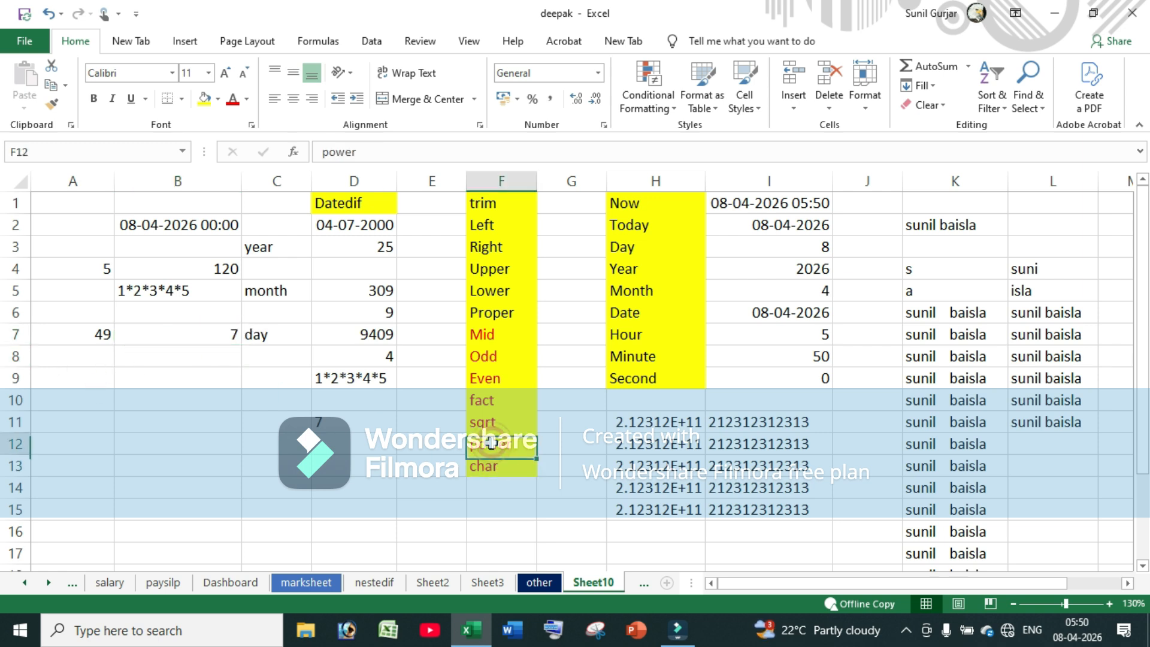
{"action": "left_click", "coordinate": [84, 375]}
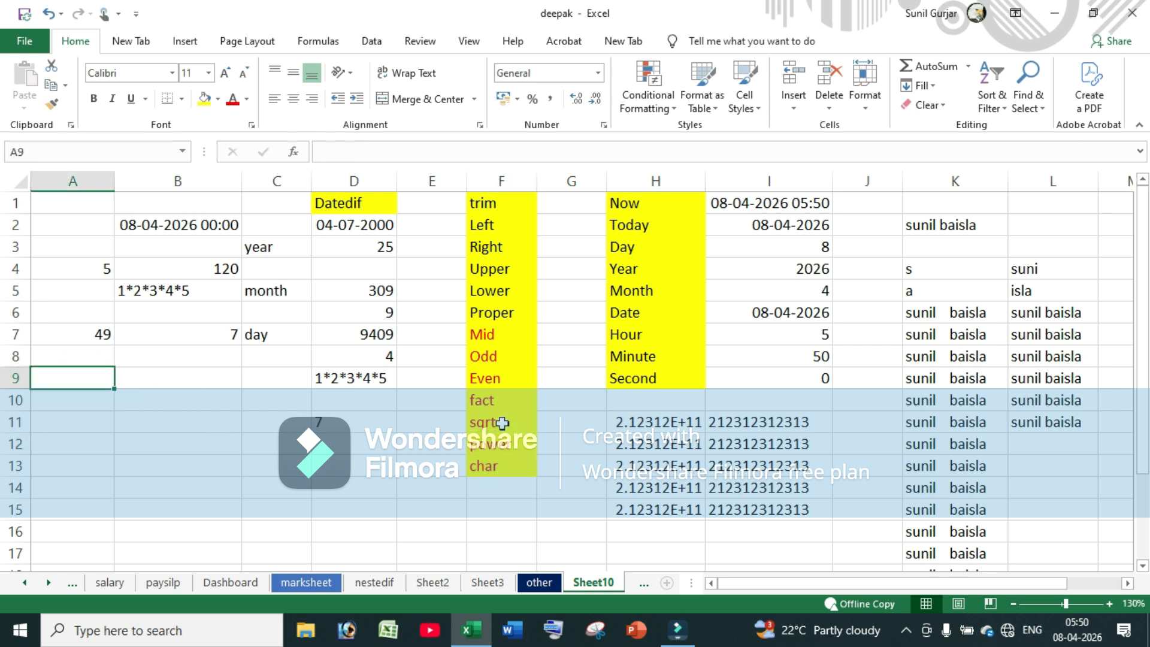
{"action": "type", "text": "5"}
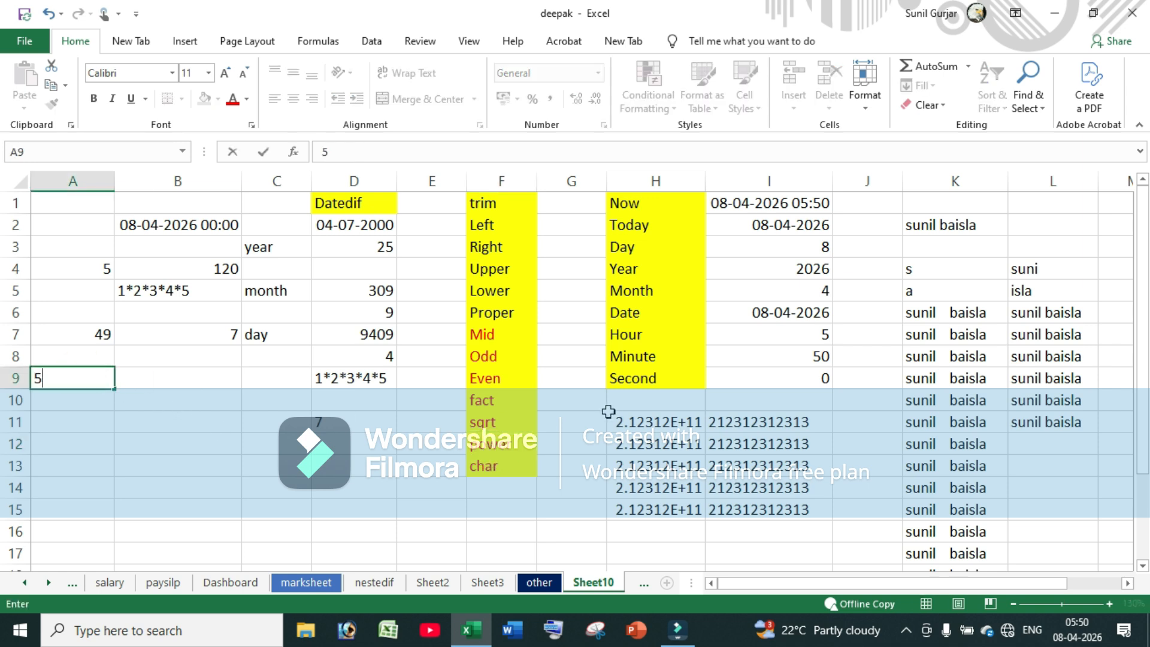
{"action": "key", "text": "Tab"}
{"action": "type", "text": "3"}
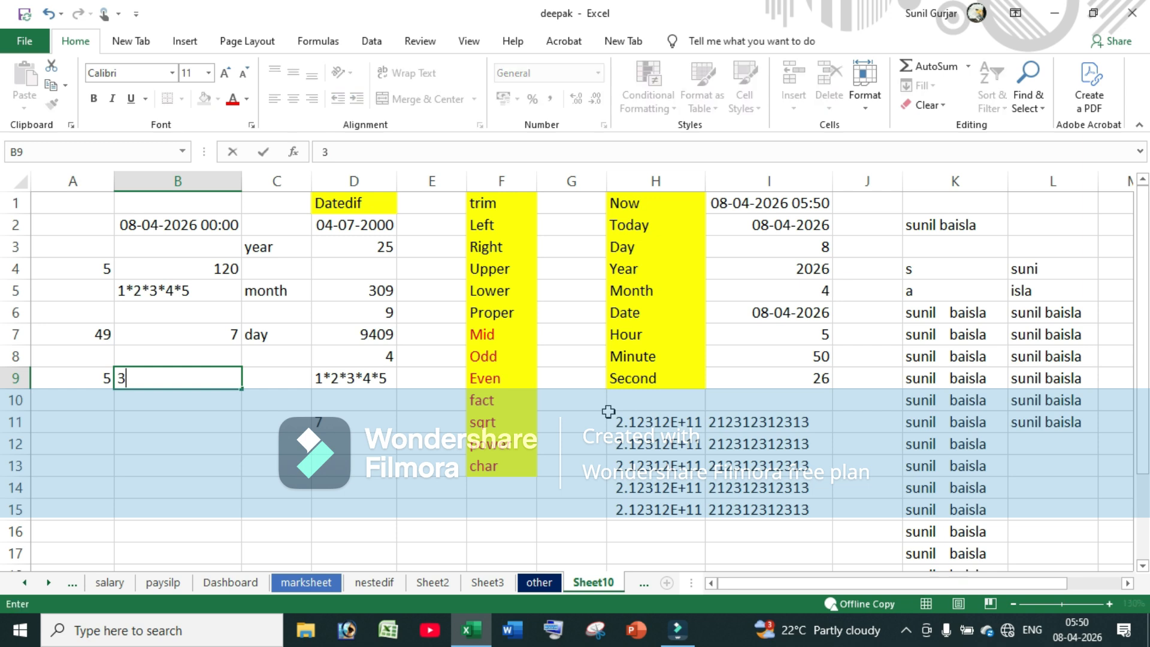
{"action": "key", "text": "Return"}
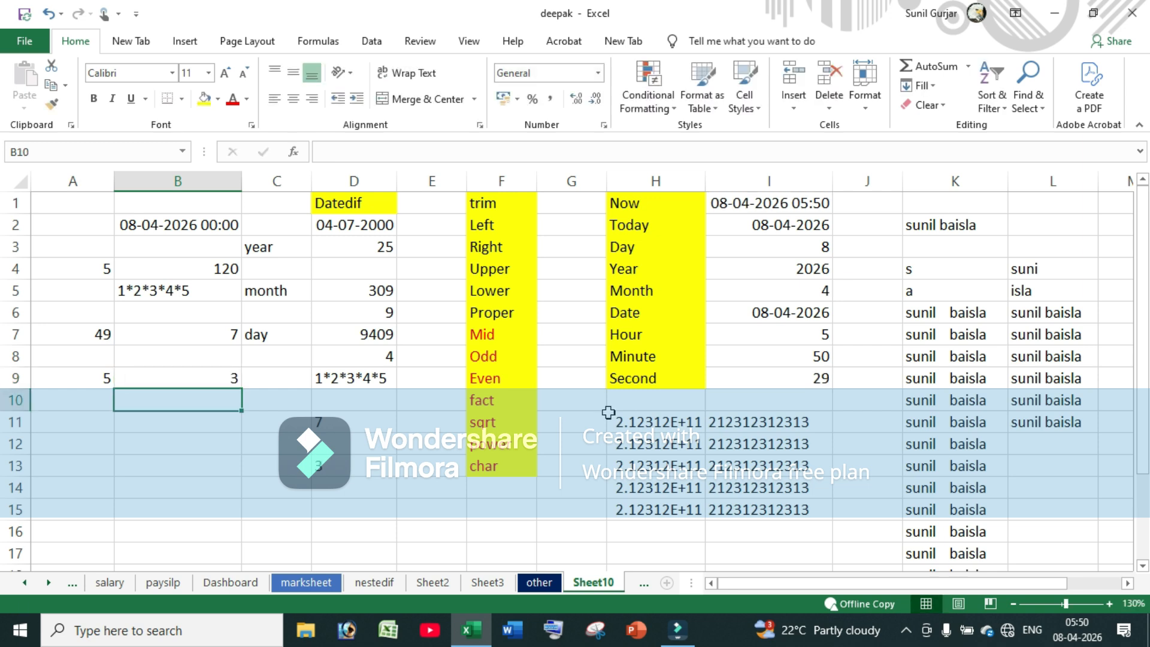
Enter =POWER(A9,B9) in B10 to get 125
{"action": "type", "text": "=p"}
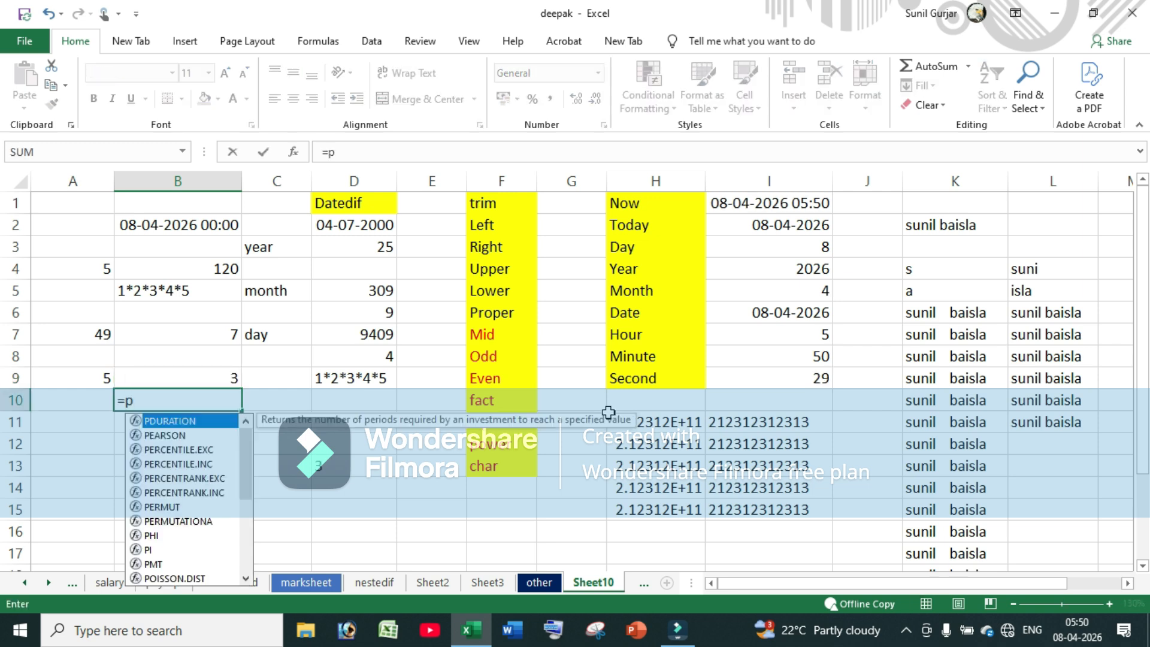
{"action": "type", "text": "ow"}
{"action": "key", "text": "Tab"}
{"action": "left_click", "coordinate": [76, 381]}
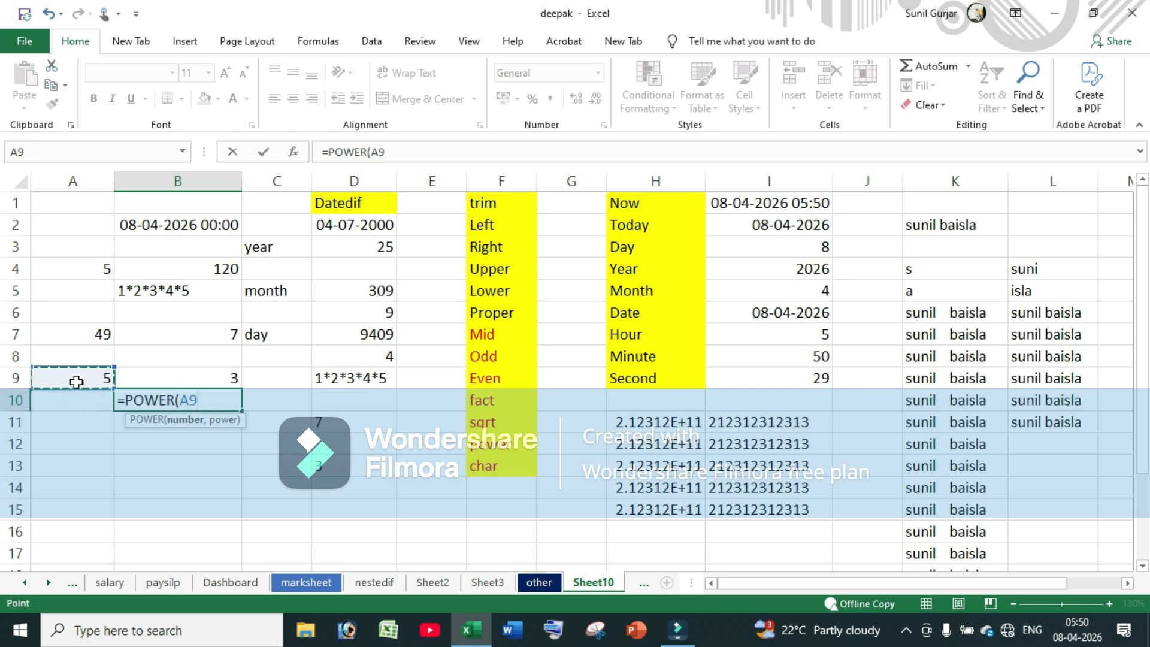
{"action": "type", "text": ","}
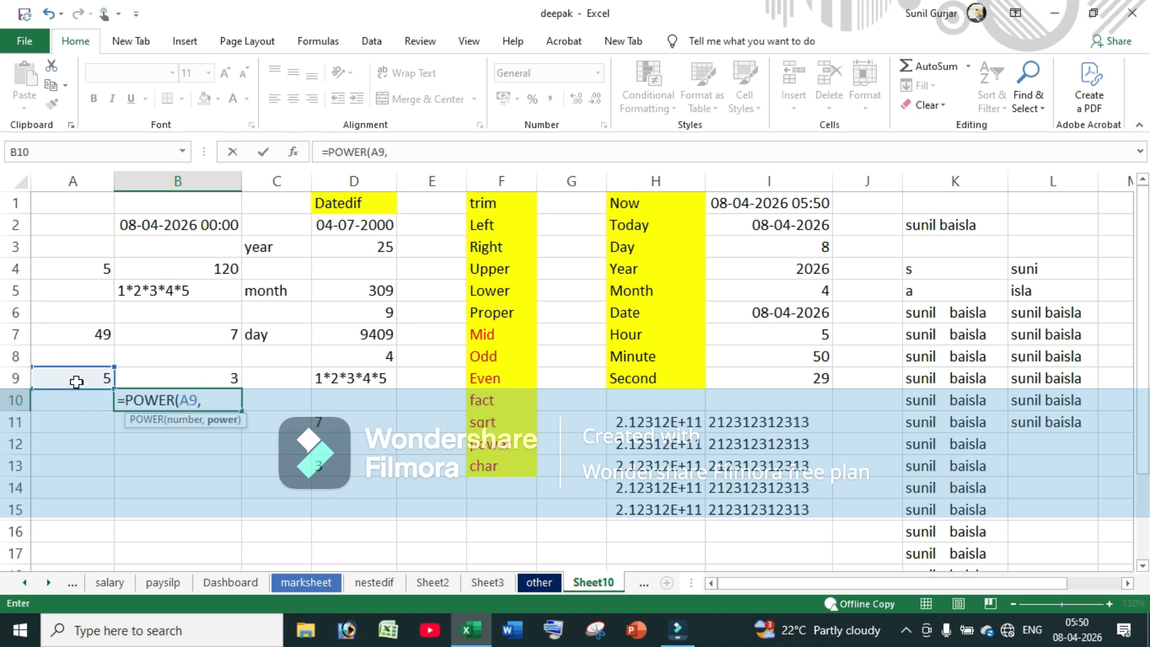
{"action": "left_click", "coordinate": [169, 378]}
{"action": "type", "text": ")"}
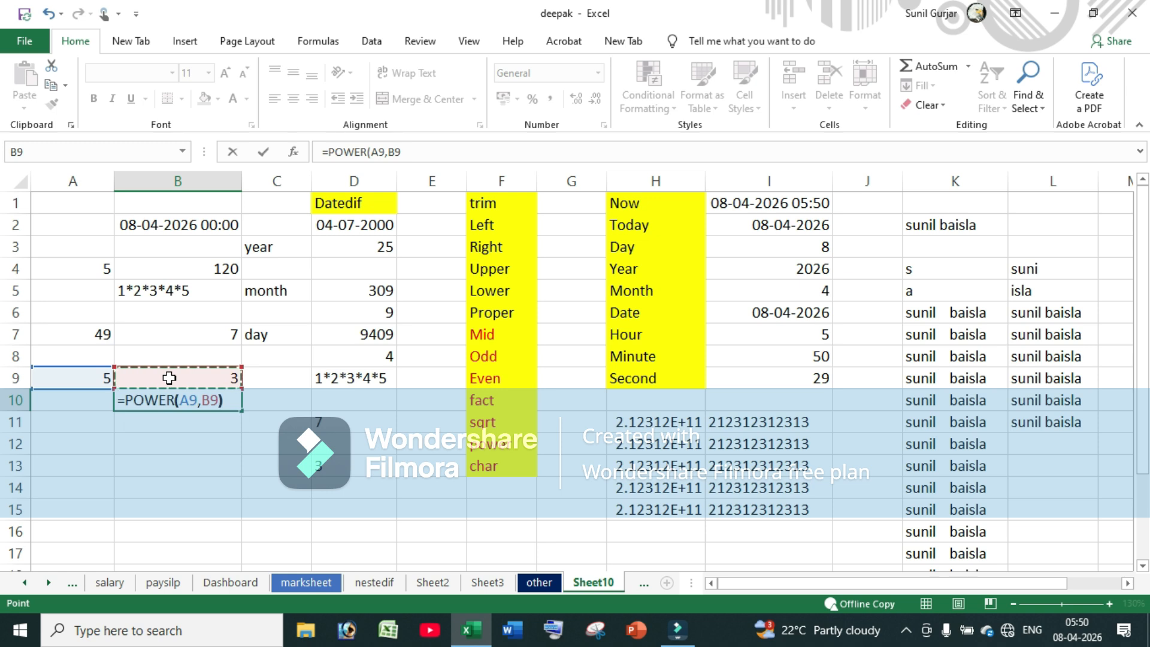
{"action": "key", "text": "Return"}
{"action": "left_click", "coordinate": [176, 405]}
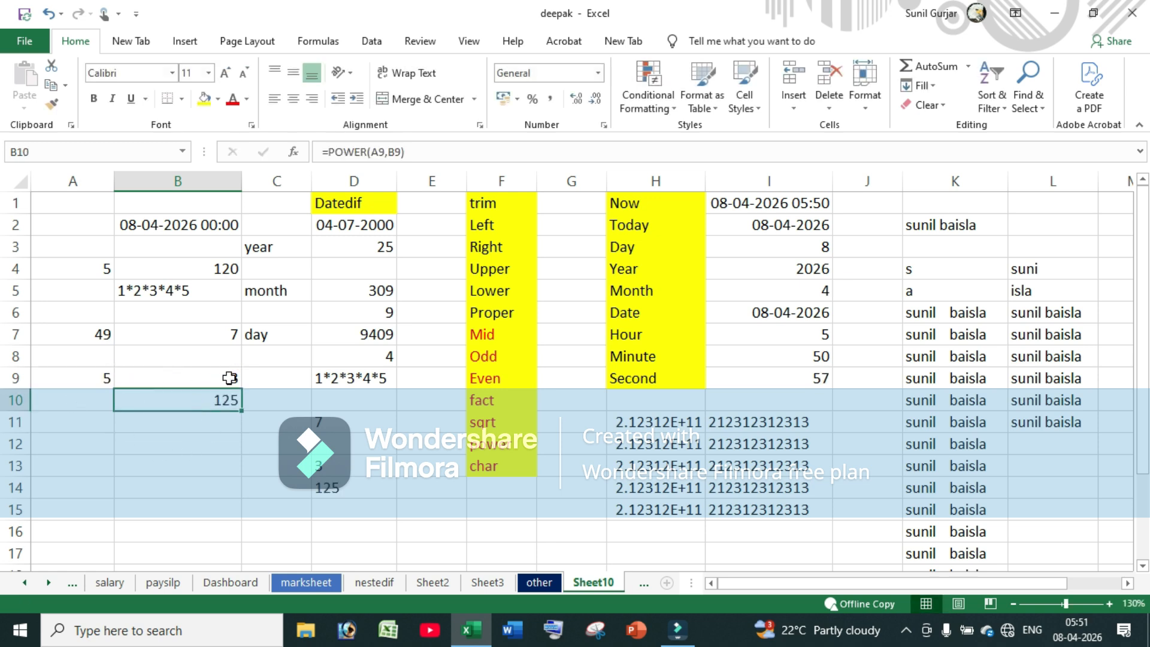
Write 5*5*5 as text in B11
{"action": "left_click", "coordinate": [159, 432]}
{"action": "type", "text": "5*5*5"}
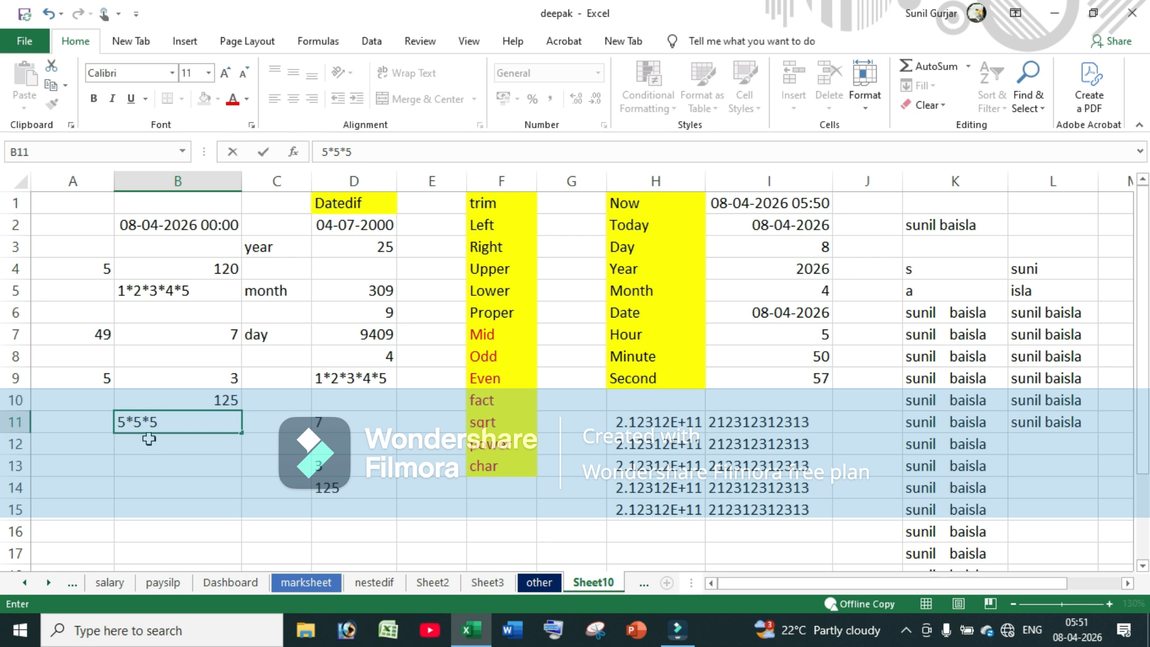
{"action": "left_click", "coordinate": [232, 399]}
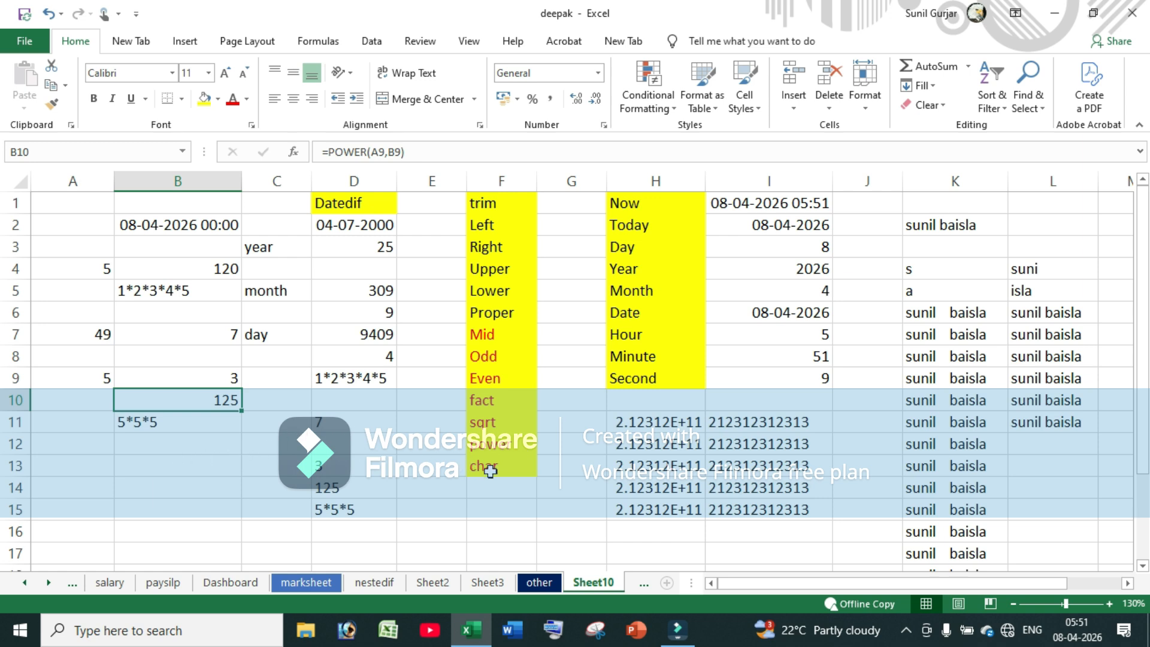
Enter =CHAR(A7) in B12, turning code 49 into the character 1
{"action": "left_click", "coordinate": [155, 453]}
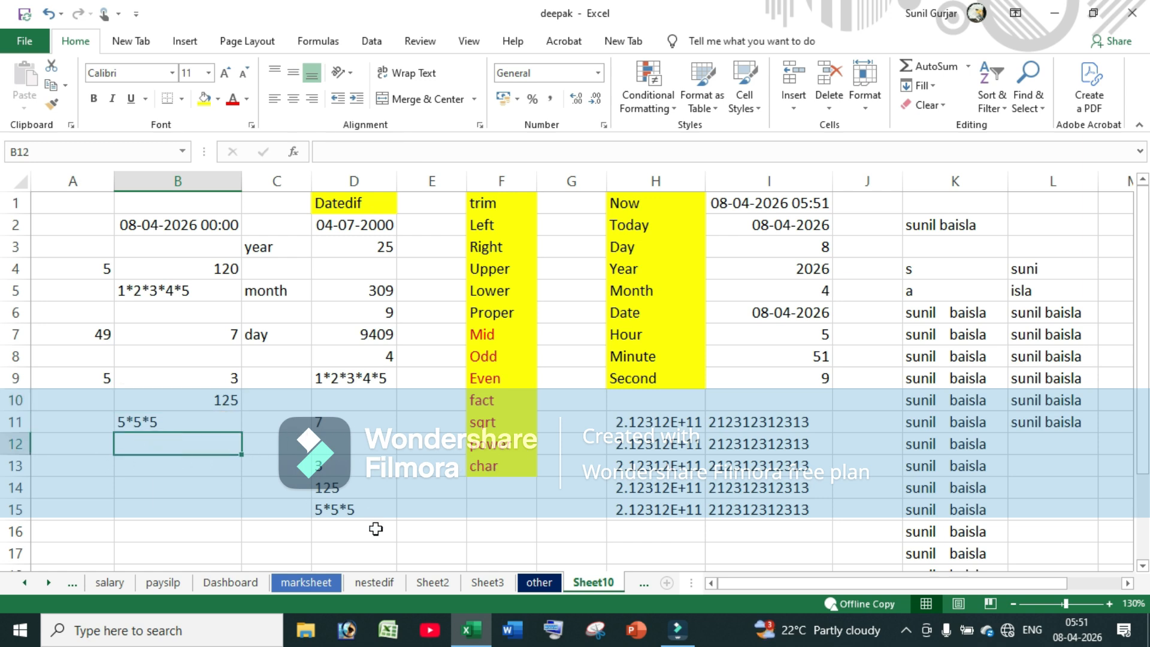
{"action": "type", "text": "=char"}
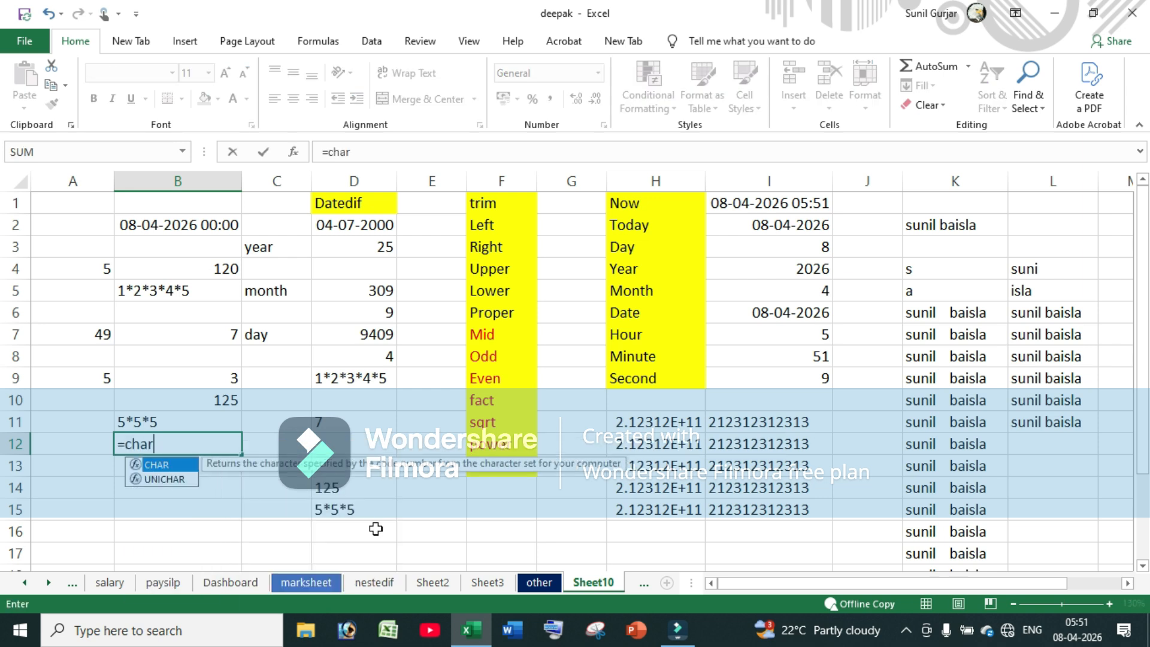
{"action": "type", "text": "("}
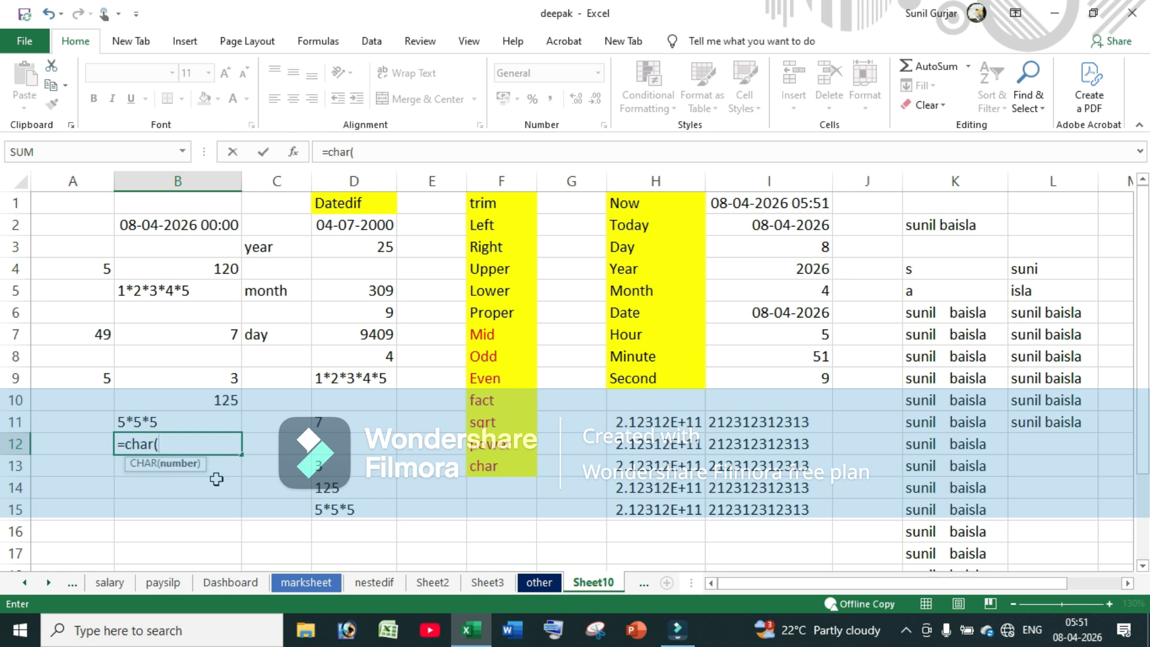
{"action": "left_click", "coordinate": [96, 334]}
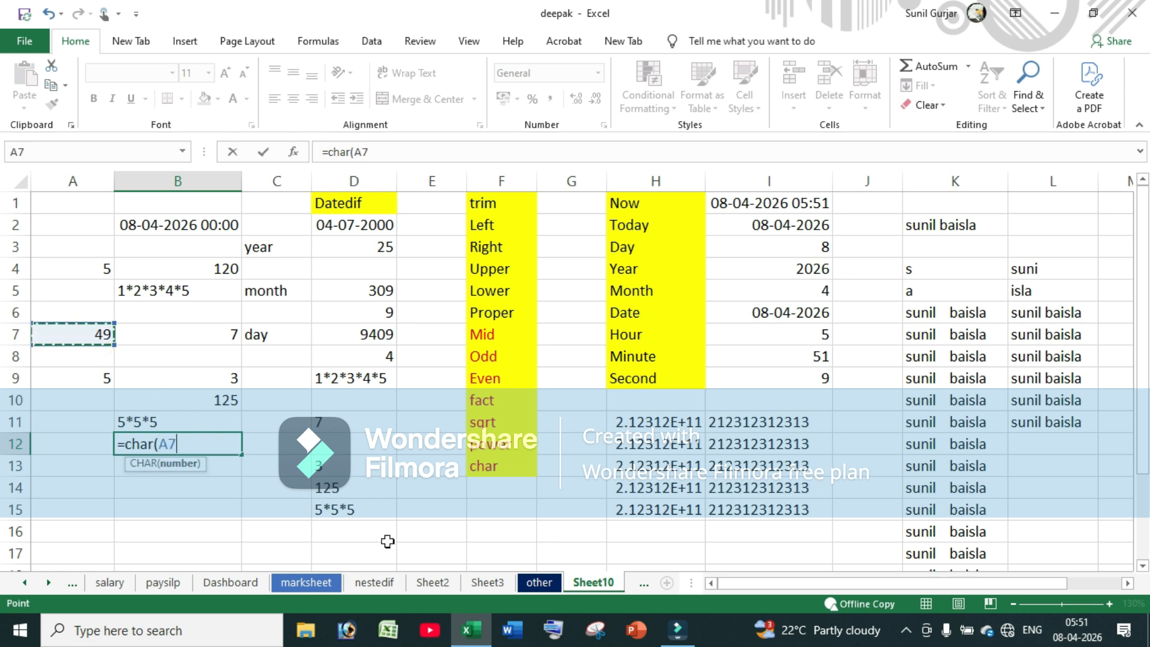
{"action": "key", "text": "Return"}
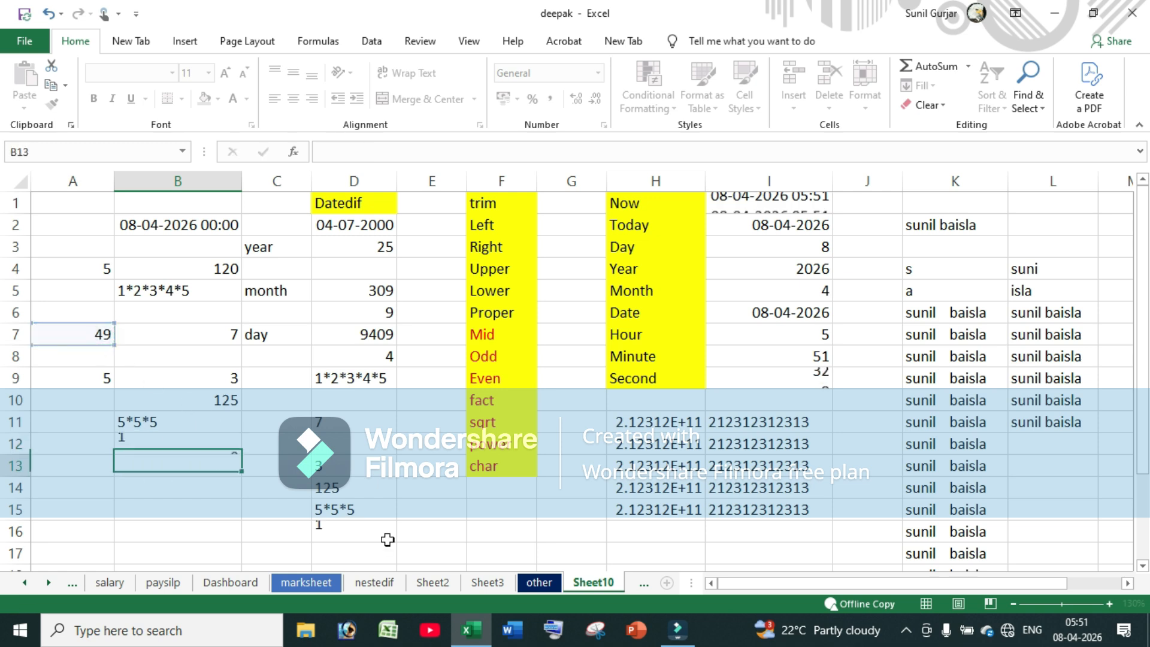
{"action": "left_click", "coordinate": [135, 440]}
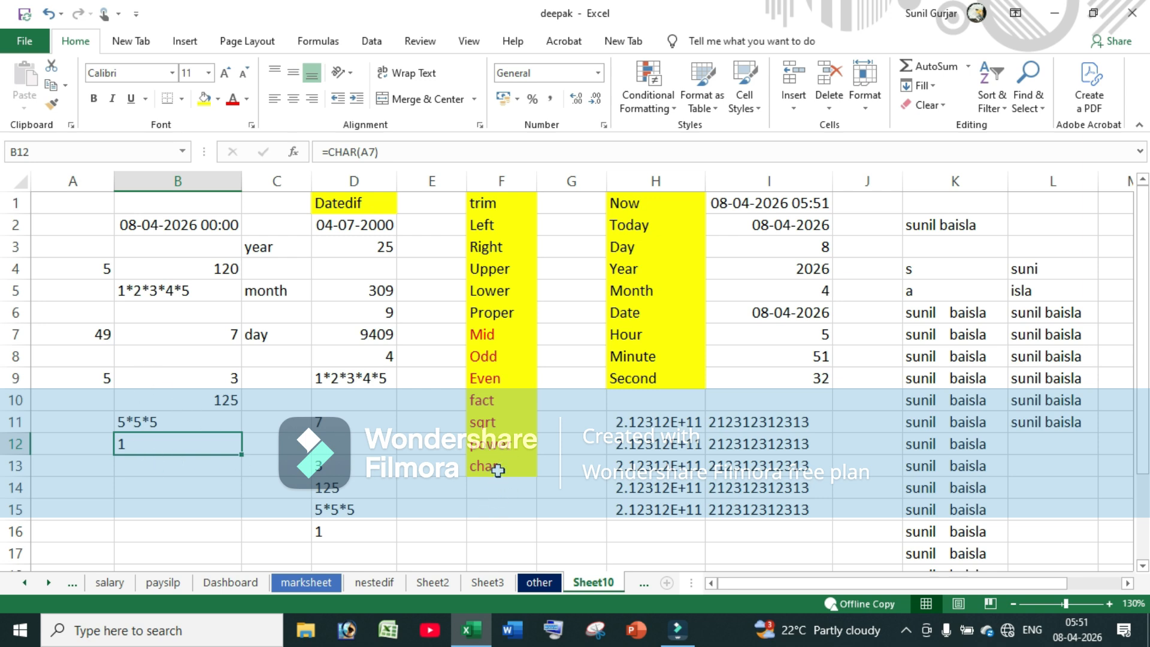
Overwrite A7 with 65, then 125, then 130 to watch B12's CHAR result recalculate
{"action": "left_click", "coordinate": [92, 335]}
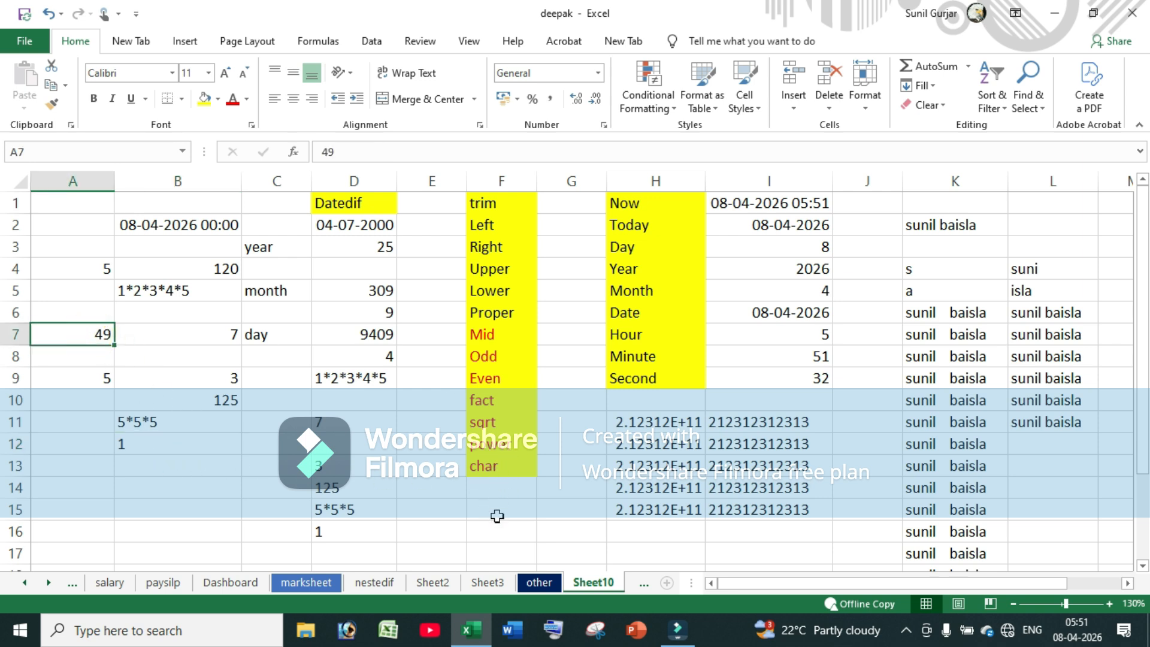
{"action": "type", "text": "6"}
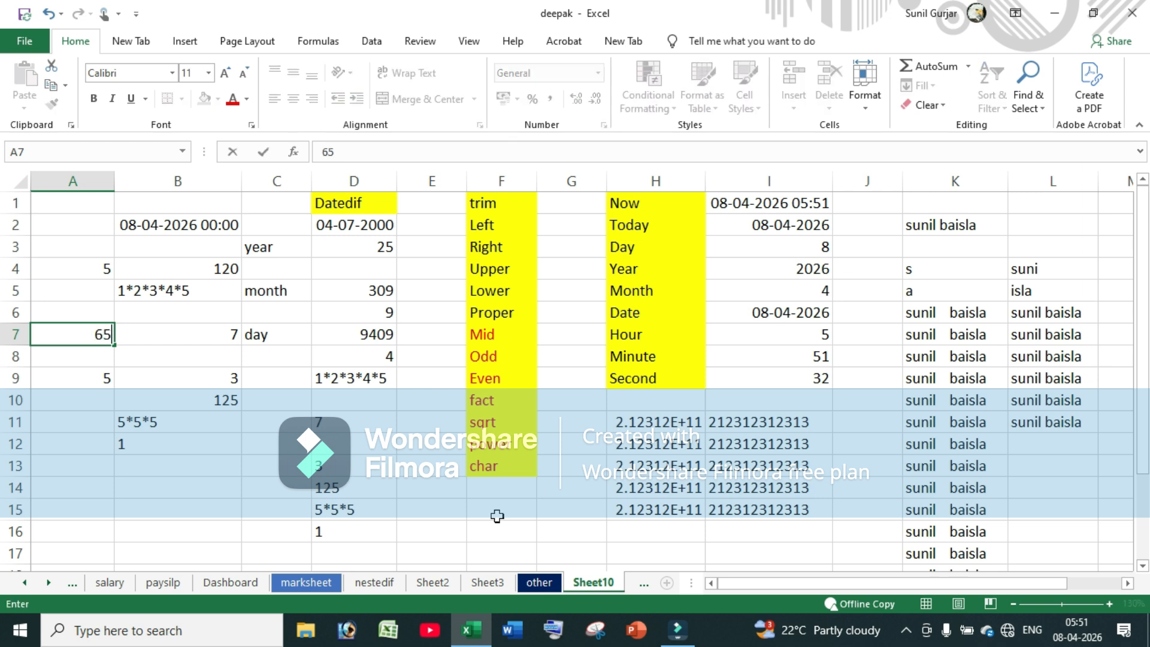
{"action": "type", "text": "5"}
{"action": "key", "text": "Return"}
{"action": "key", "text": "Up"}
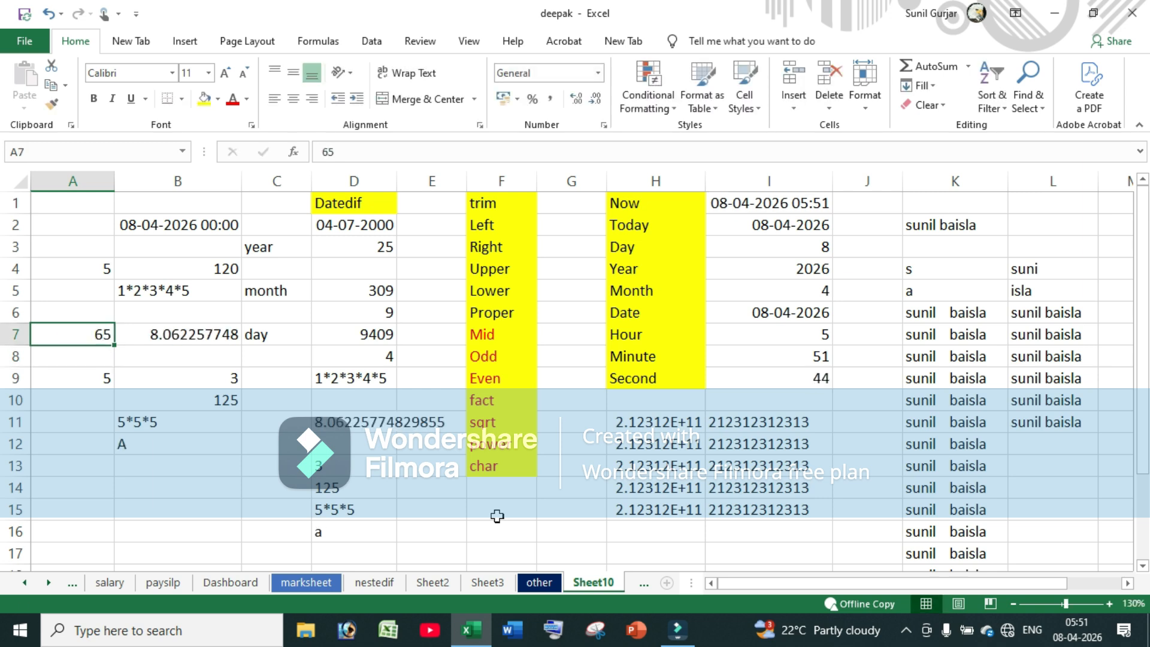
{"action": "type", "text": "12"}
{"action": "key", "text": "Return"}
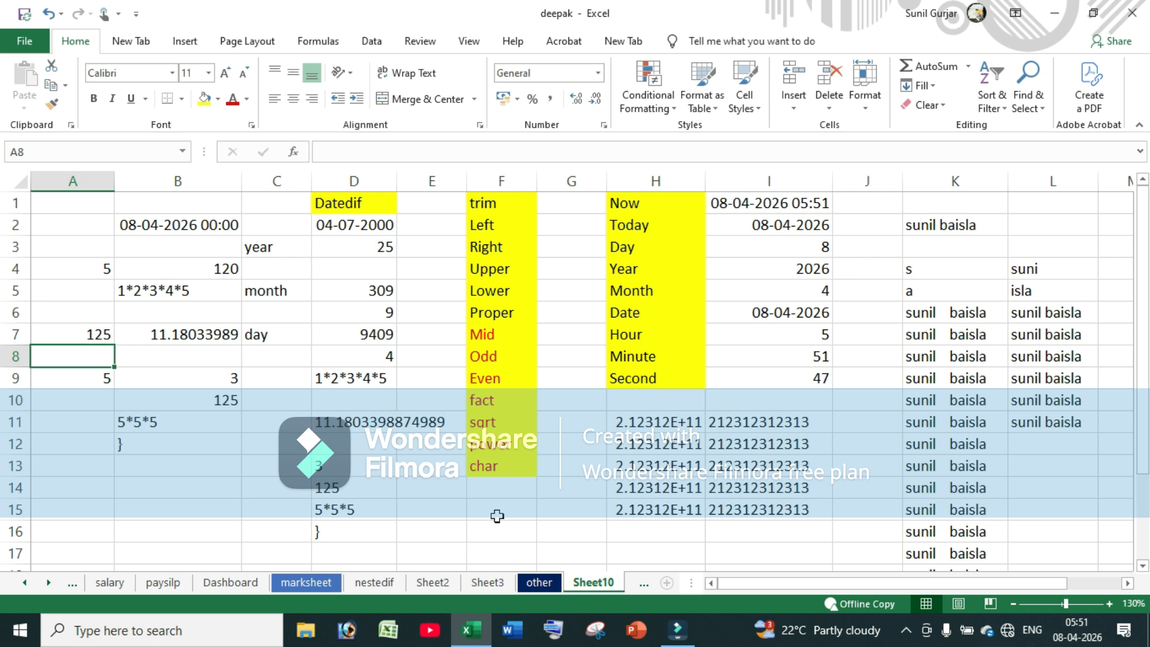
{"action": "key", "text": "Up"}
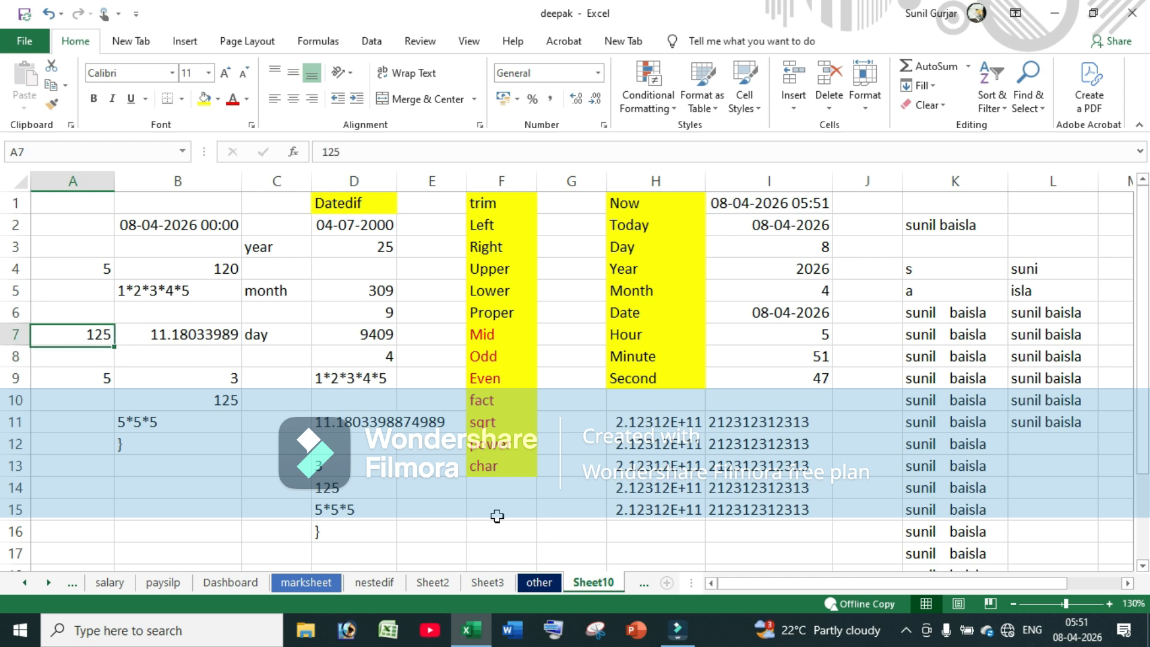
{"action": "type", "text": "130"}
{"action": "key", "text": "Return"}
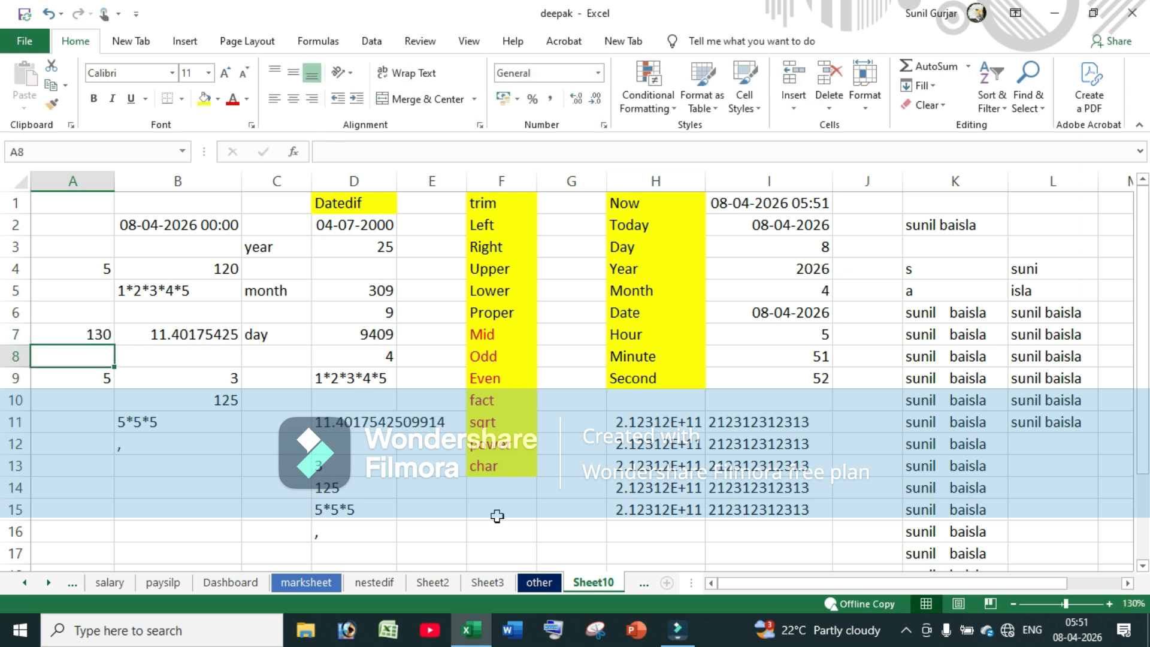
{"action": "left_click", "coordinate": [174, 448]}
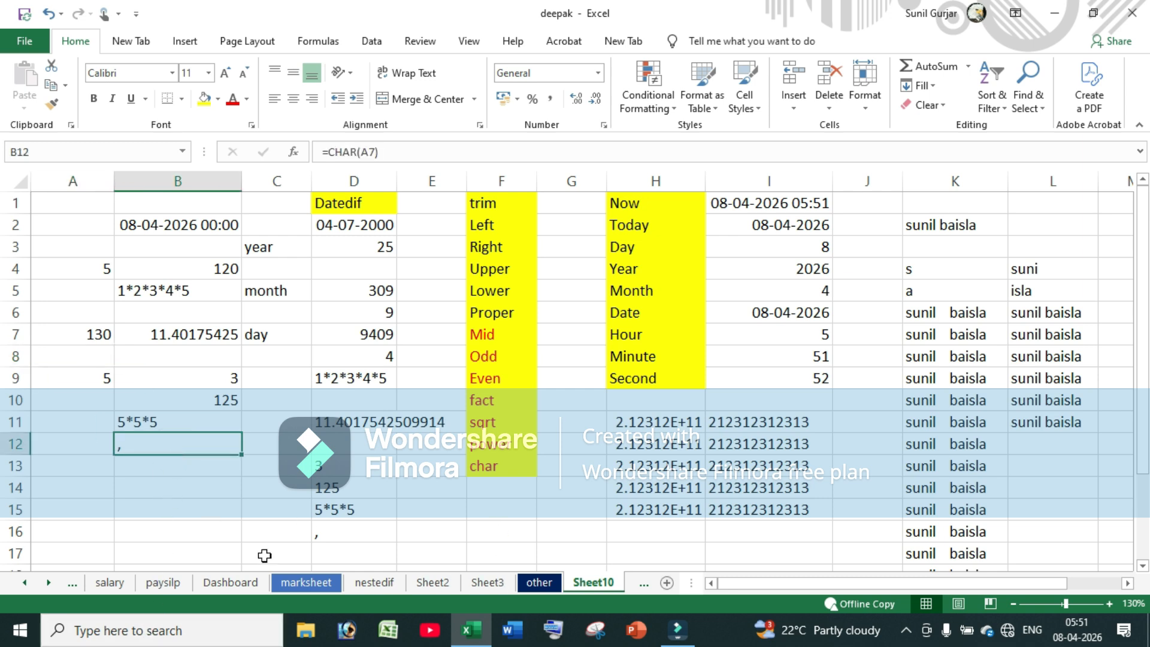
{"action": "left_click", "coordinate": [91, 381]}
{"action": "left_click", "coordinate": [490, 460]}
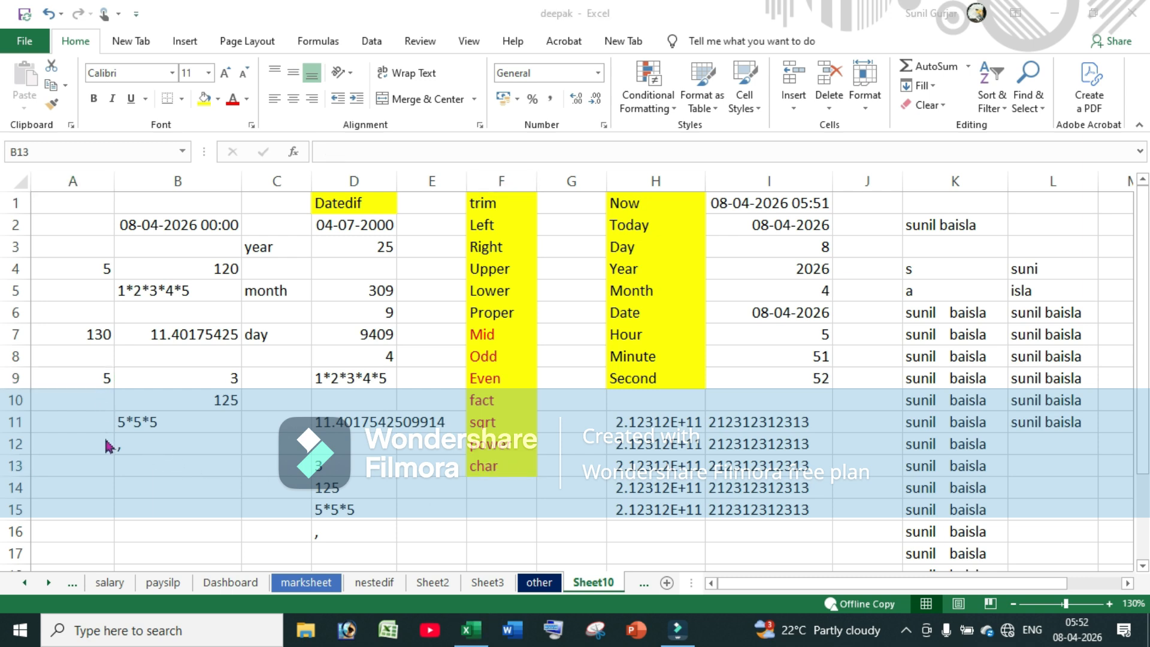
Label cell F14 'roman'
{"action": "key", "text": "Left"}
{"action": "key", "text": "Left"}
{"action": "key", "text": "Left"}
{"action": "key", "text": "Left"}
{"action": "left_click", "coordinate": [489, 485]}
{"action": "type", "text": "ro"}
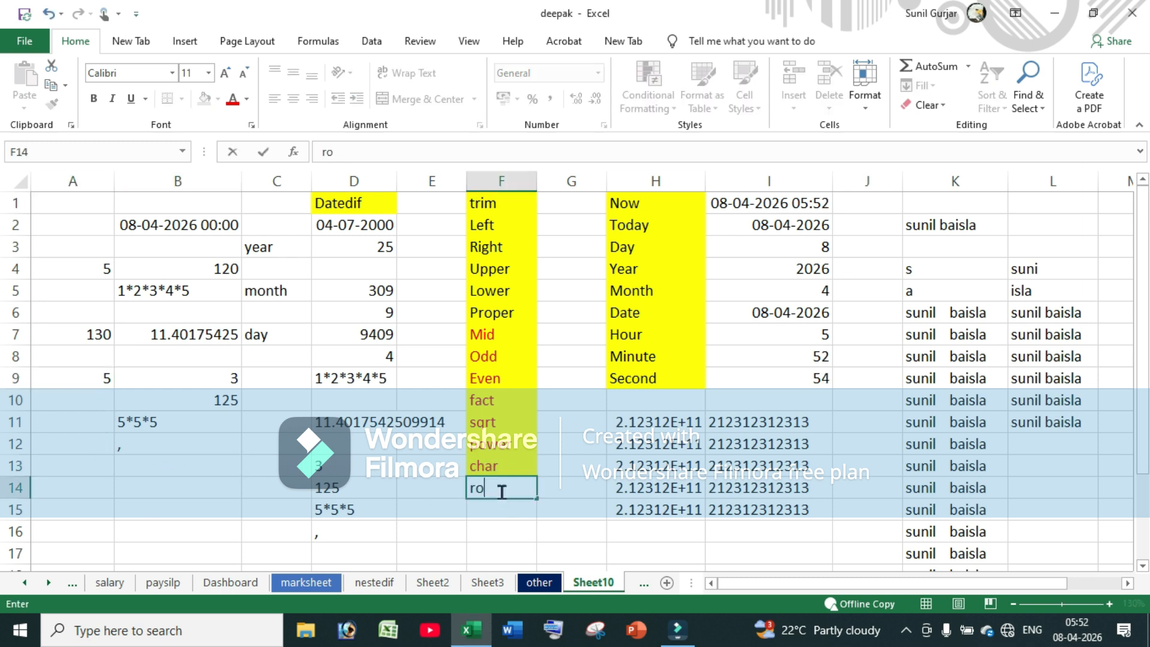
{"action": "type", "text": "man"}
{"action": "left_click", "coordinate": [142, 463]}
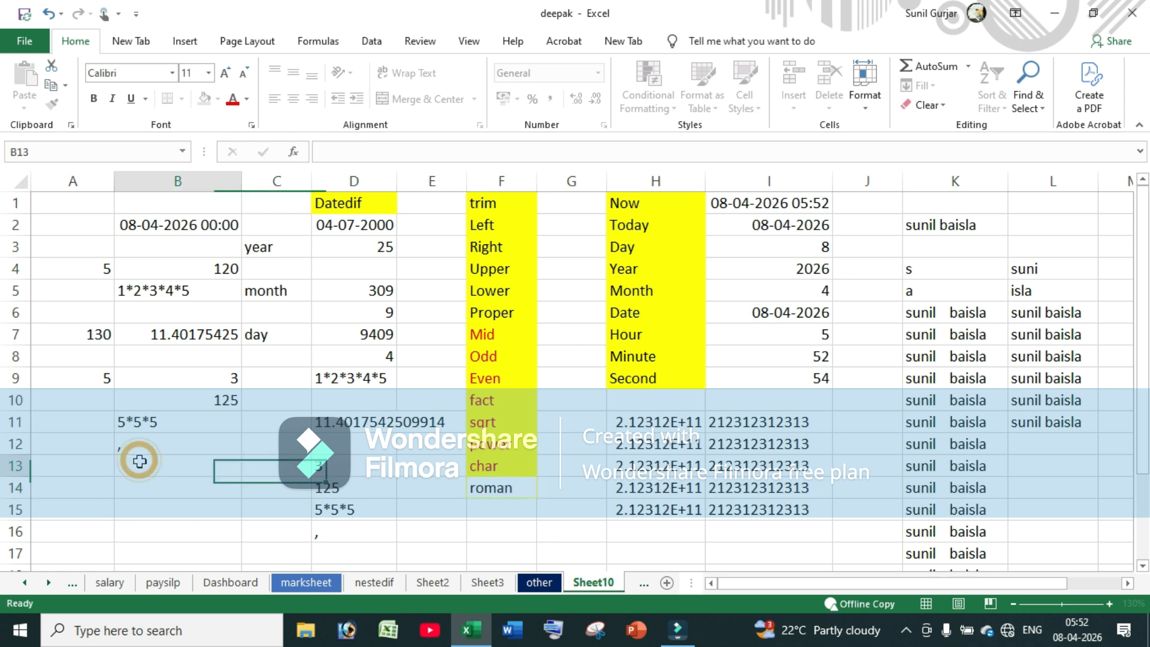
Enter 85 and 125 in A12:A13 and fill the series down to A16
{"action": "left_click_drag", "start_coordinate": [63, 422], "coordinate": [61, 486]}
{"action": "left_click", "coordinate": [58, 450]}
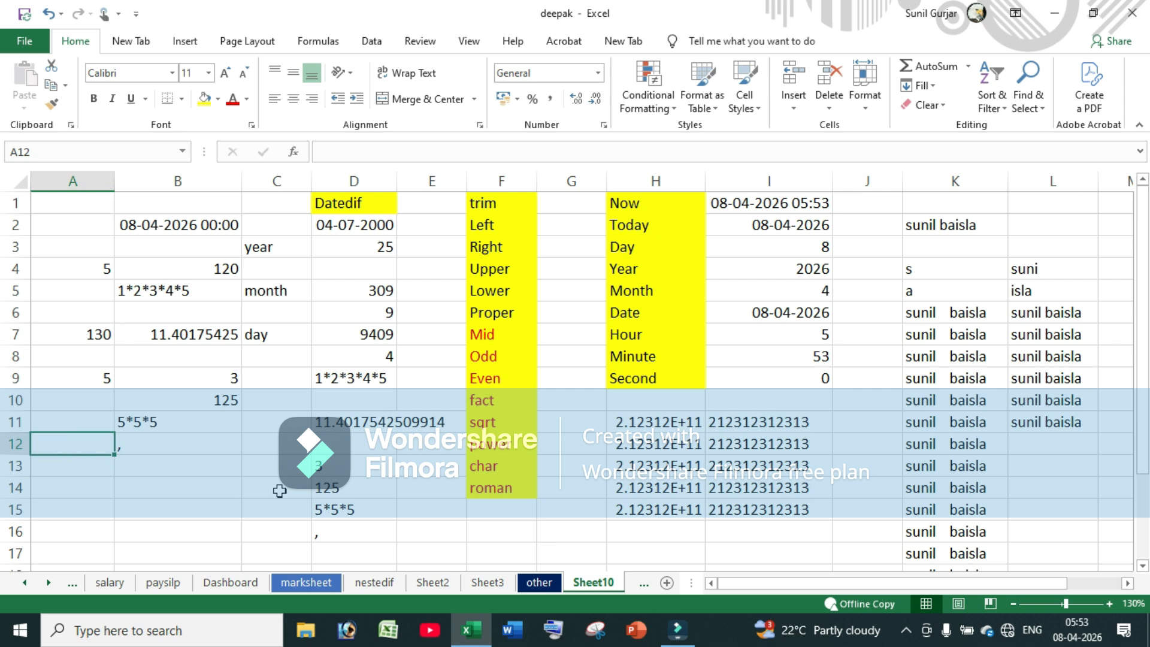
{"action": "type", "text": "85"}
{"action": "key", "text": "Return"}
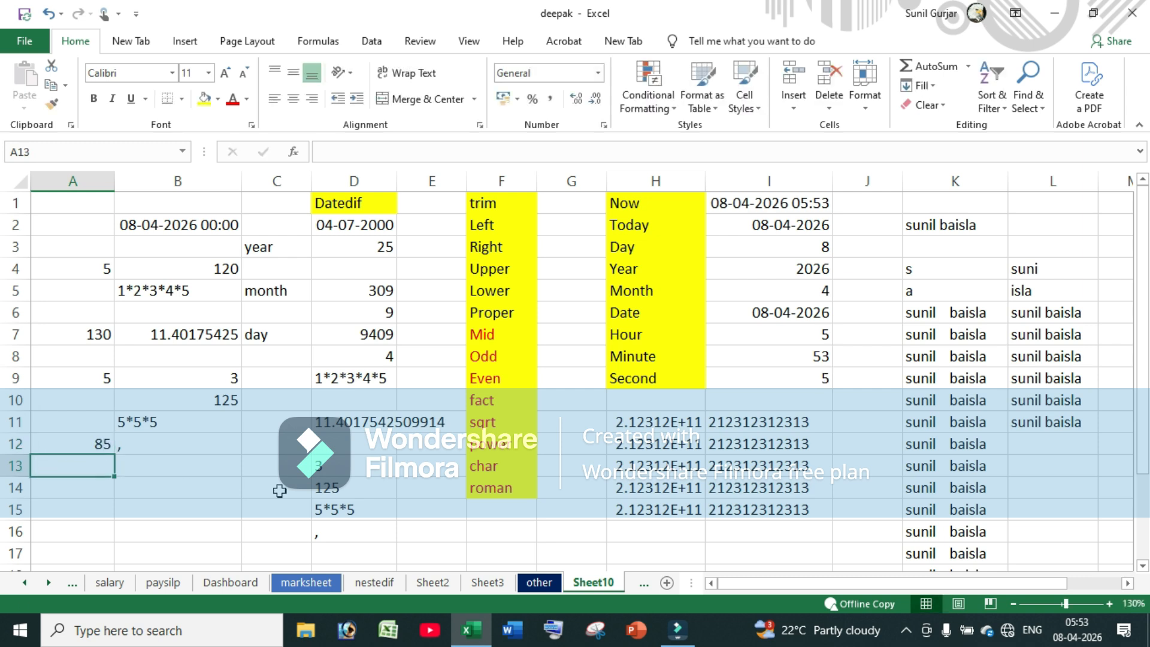
{"action": "type", "text": "12"}
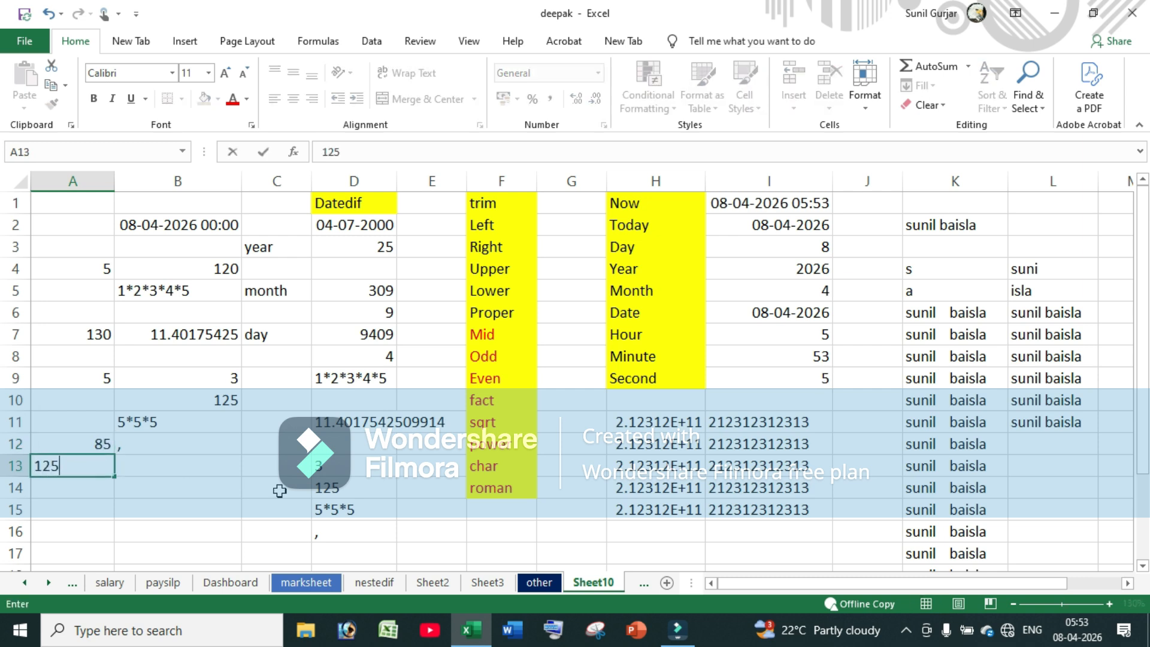
{"action": "type", "text": "5"}
{"action": "key", "text": "Return"}
{"action": "left_click_drag", "start_coordinate": [92, 443], "coordinate": [113, 539]}
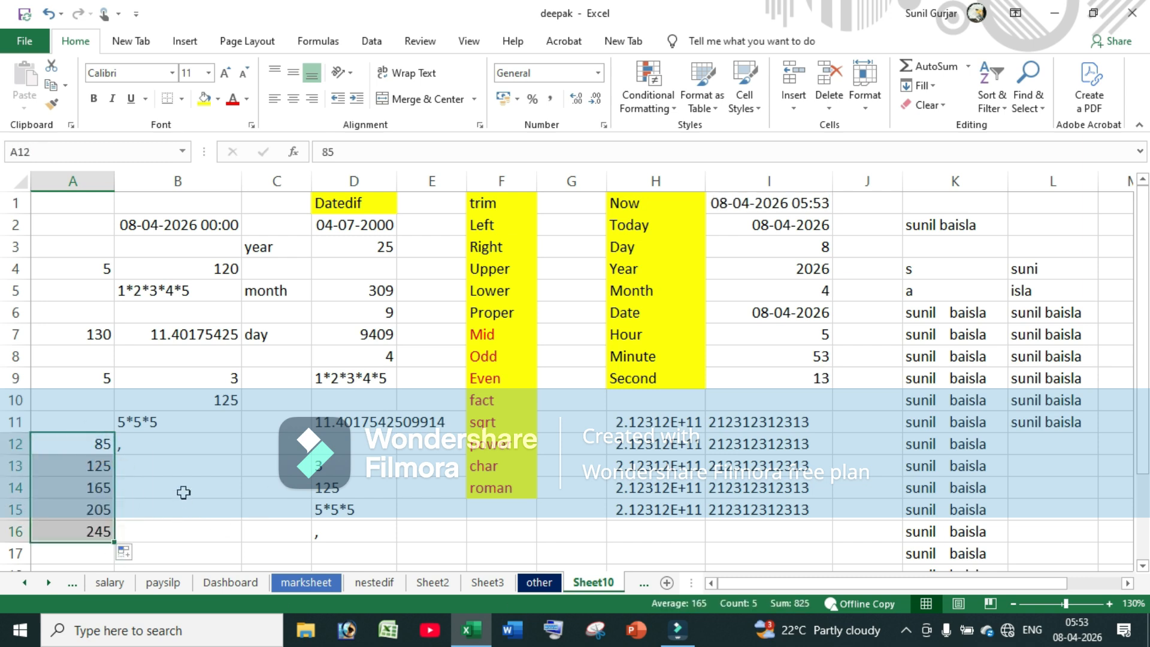
Enter =ROMAN(A12) in B12 and fill down to B16, showing LXXXV through CCXLV
{"action": "left_click", "coordinate": [189, 446]}
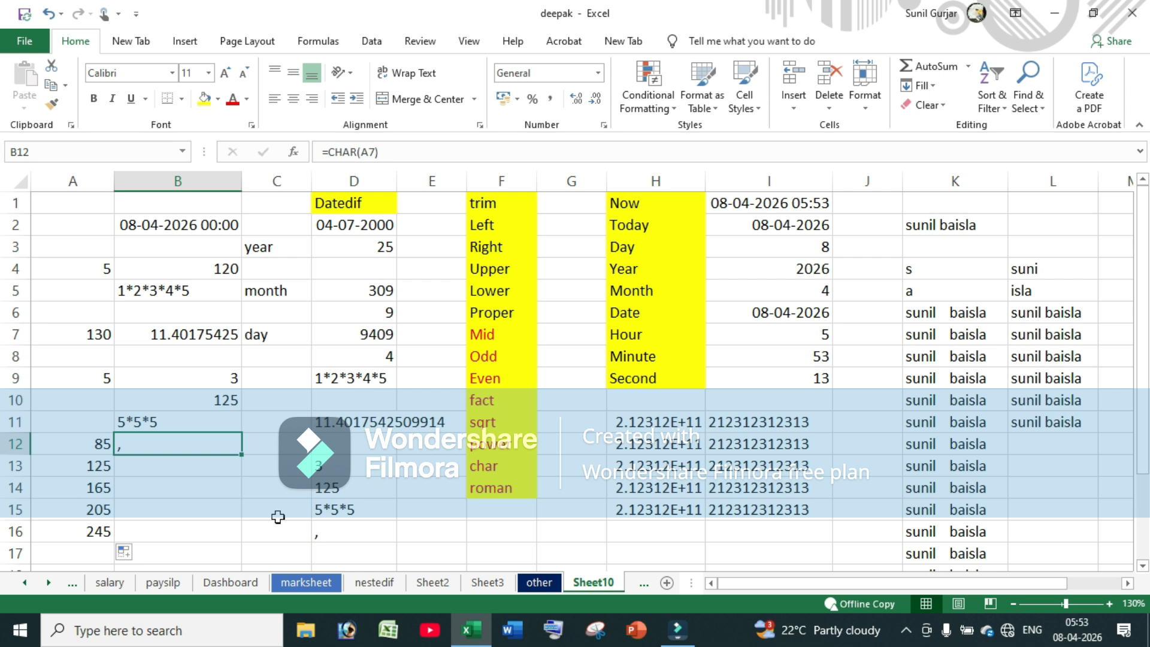
{"action": "type", "text": "=ro"}
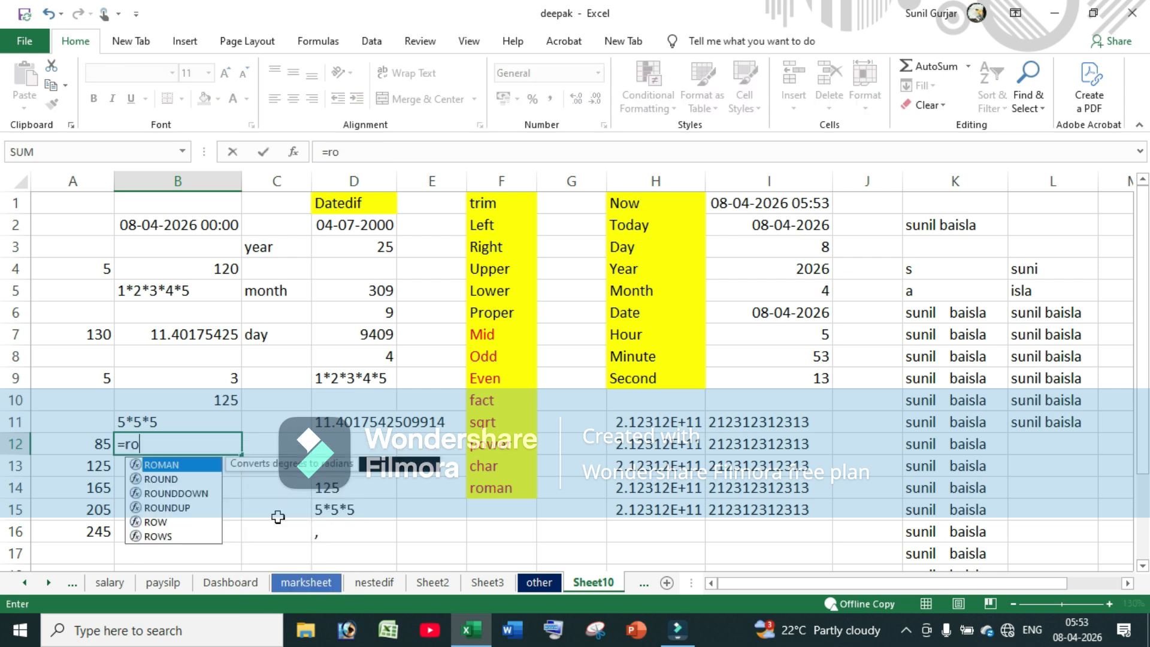
{"action": "type", "text": "man"}
{"action": "key", "text": "Tab"}
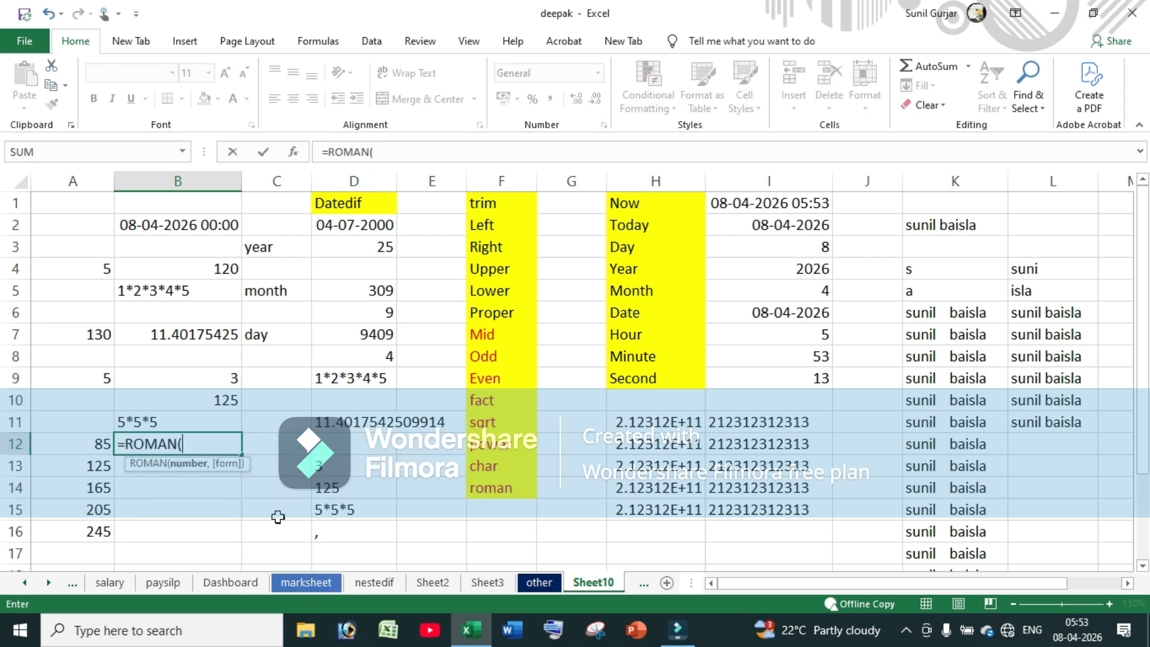
{"action": "key", "text": "Left"}
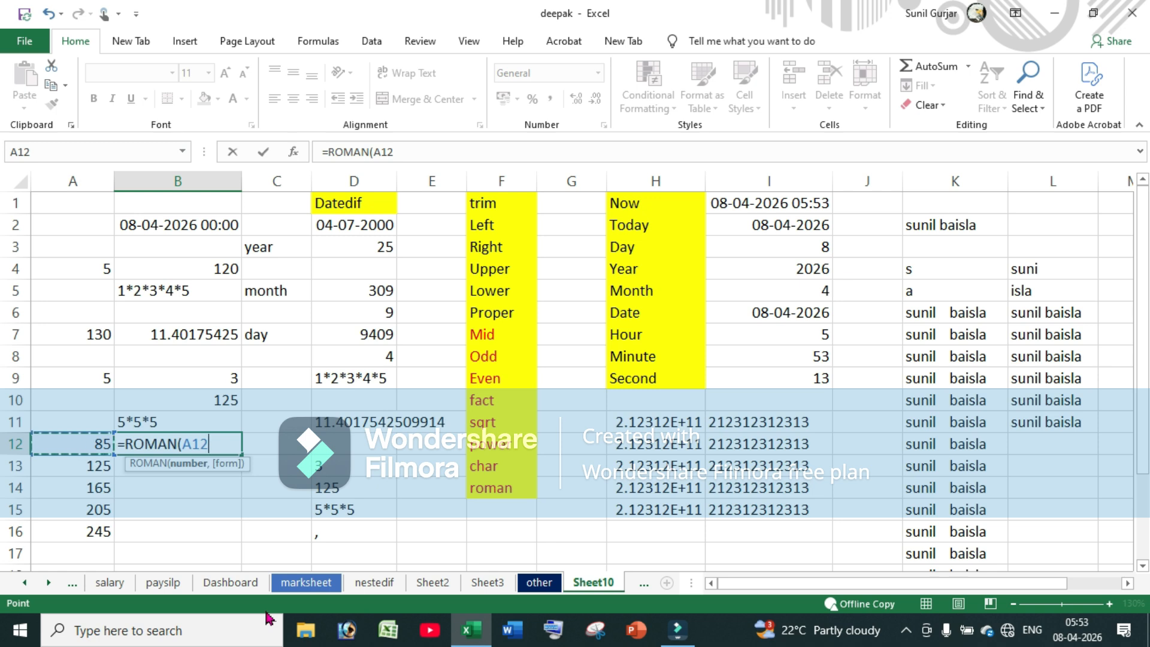
{"action": "type", "text": ")"}
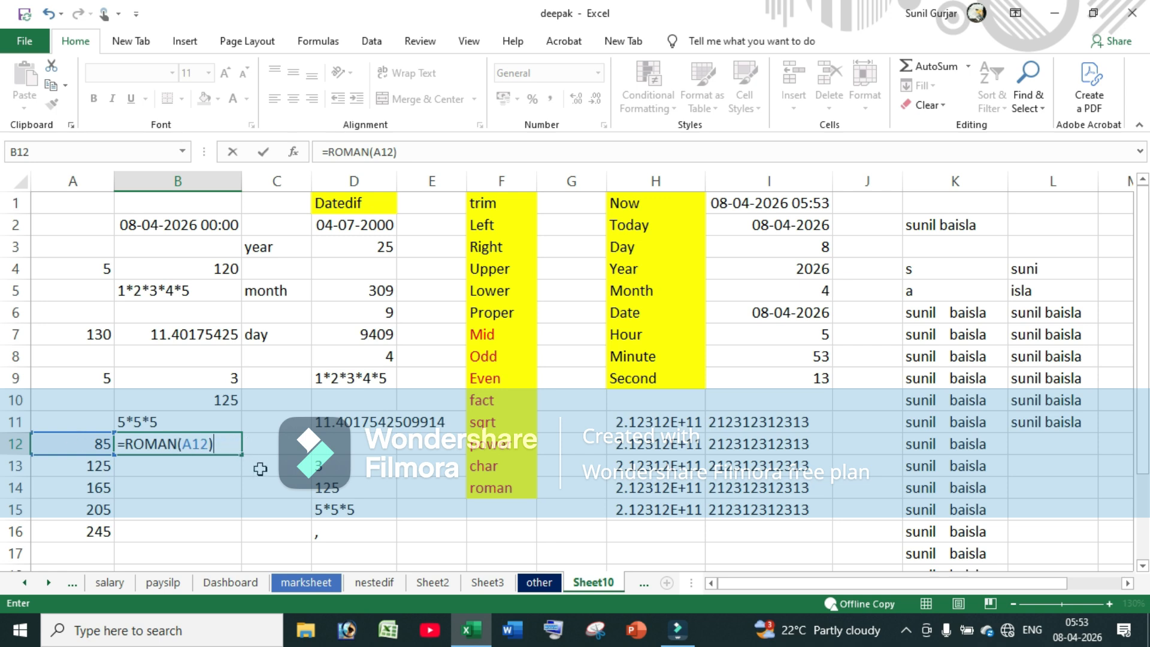
{"action": "key", "text": "Return"}
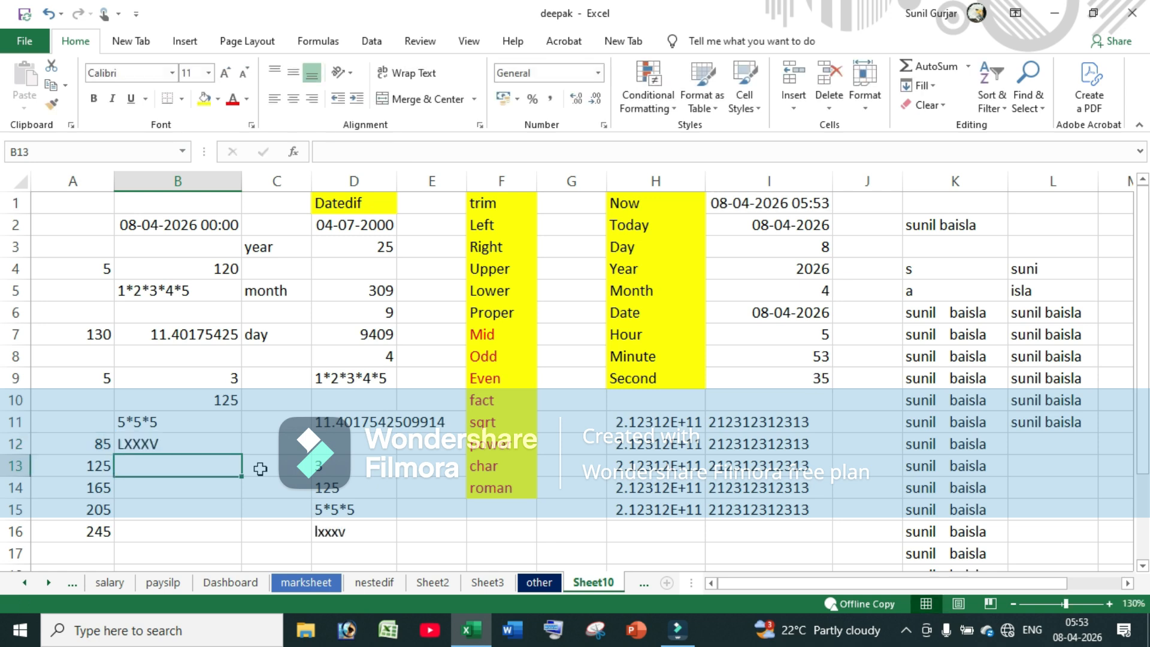
{"action": "left_click", "coordinate": [178, 443]}
{"action": "left_click_drag", "start_coordinate": [241, 454], "coordinate": [241, 542]}
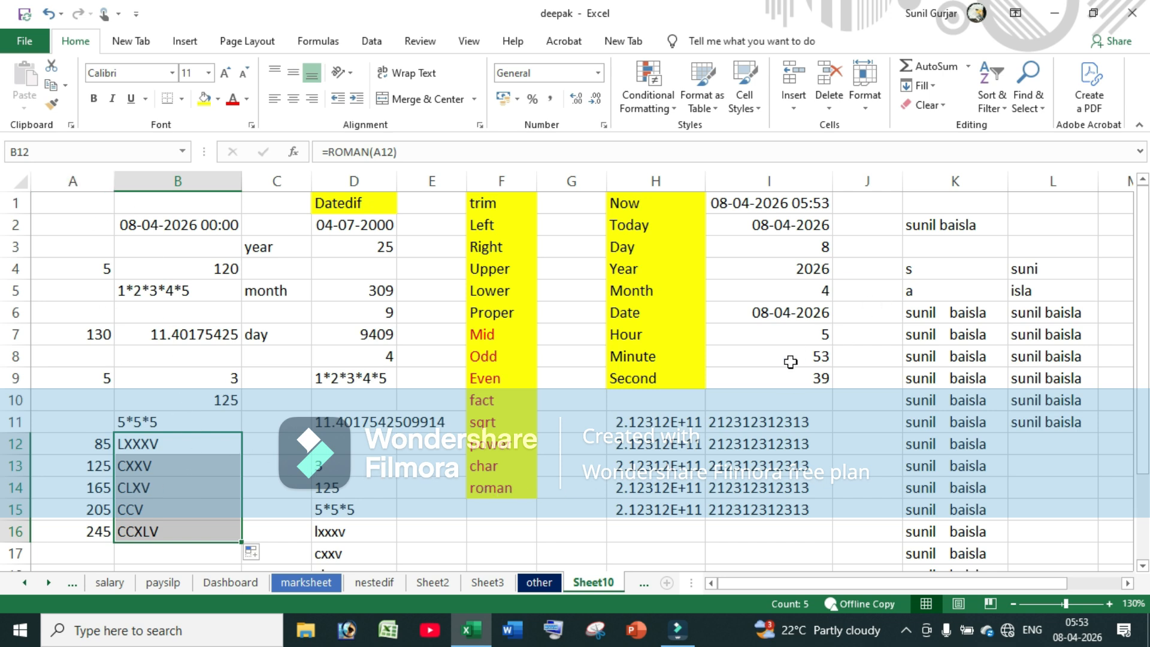
{"action": "scroll", "coordinate": [791, 362], "scroll_direction": "down", "scroll_amount": 5}
{"action": "scroll", "coordinate": [422, 254], "scroll_direction": "up", "scroll_amount": 1}
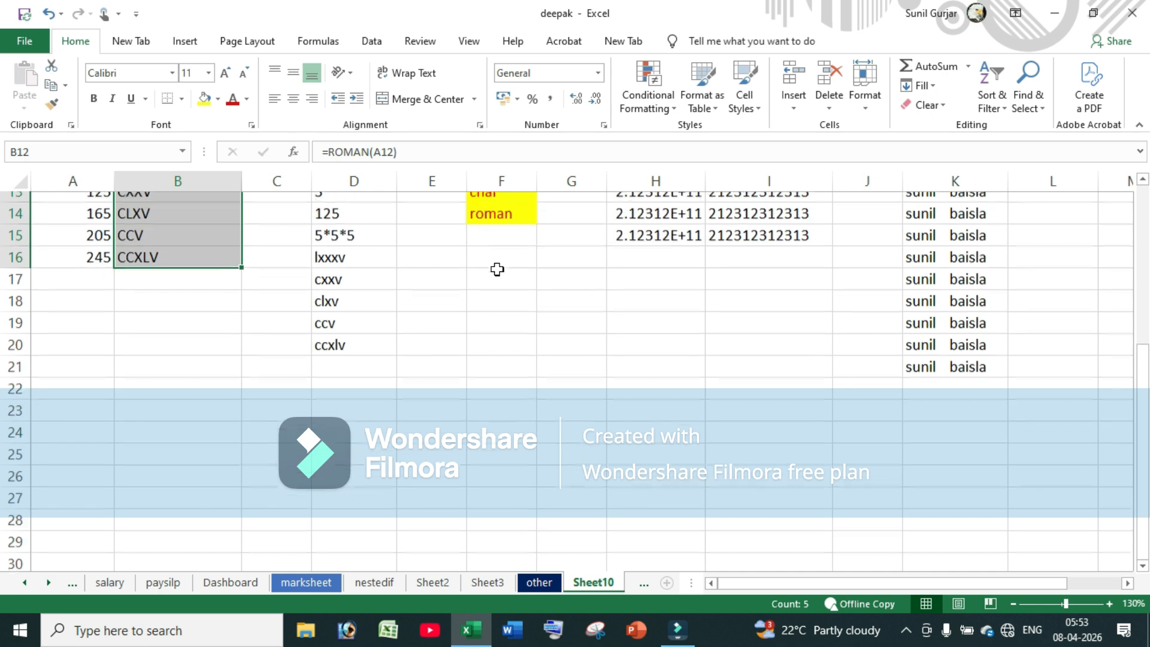
Enter a first name, surname and 'from' in E20:G20, and a place name in H21
{"action": "left_click", "coordinate": [436, 359]}
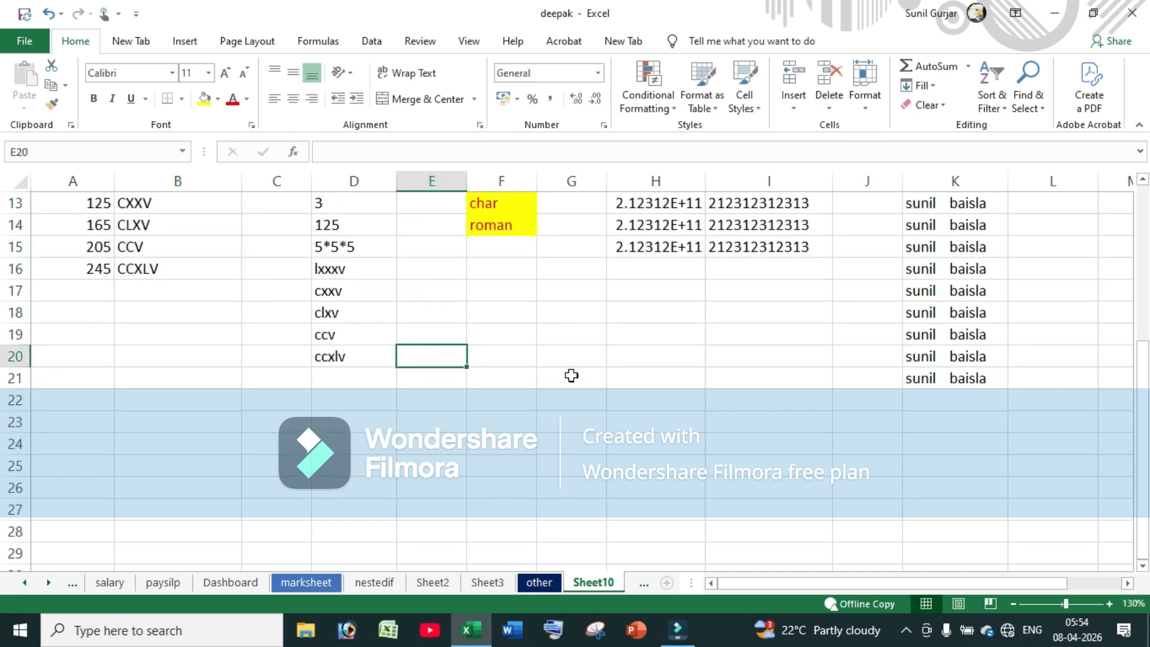
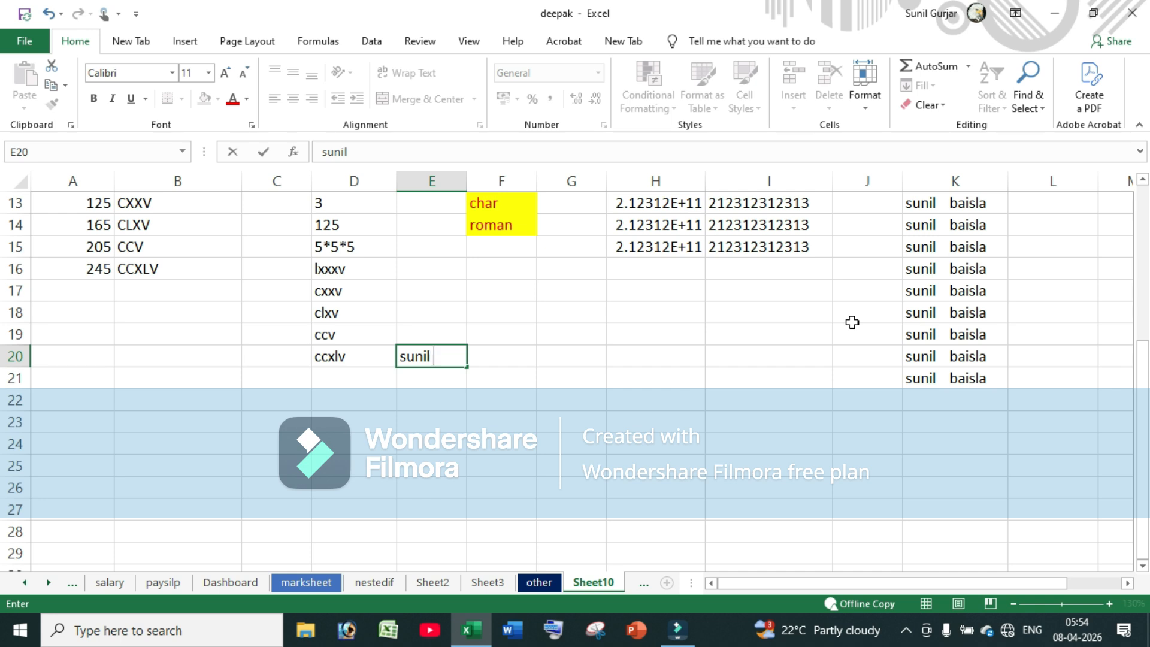
{"action": "key", "text": "Tab"}
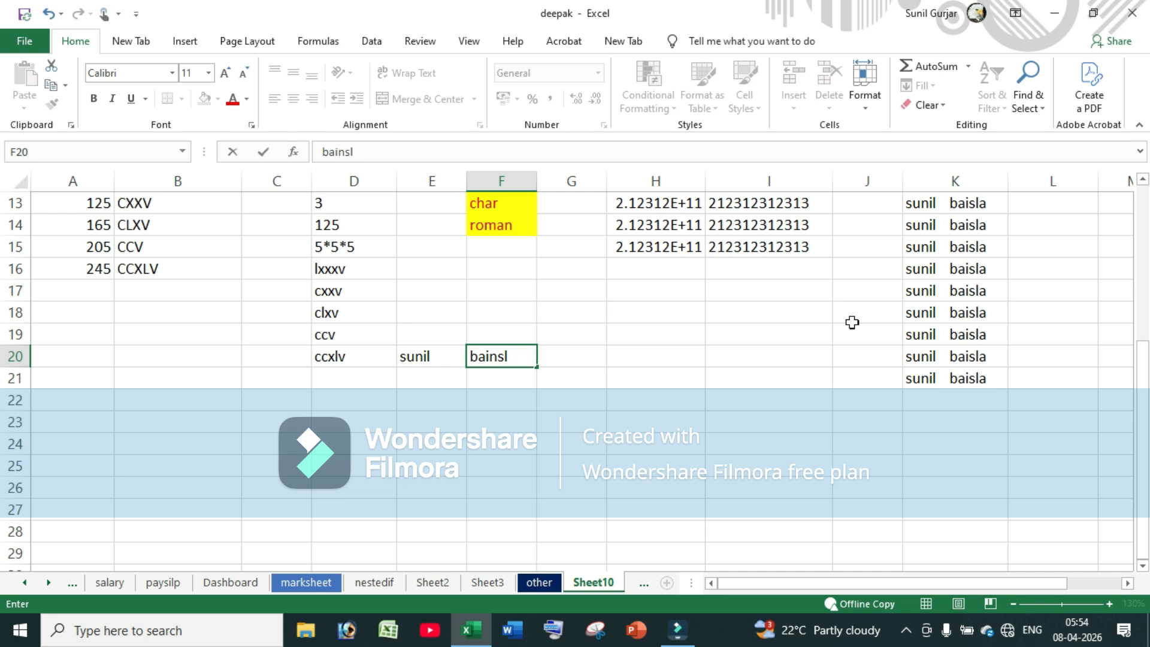
{"action": "key", "text": "Tab"}
{"action": "type", "text": "from"}
{"action": "key", "text": "Tab"}
{"action": "key", "text": "Down"}
{"action": "type", "text": "ba"}
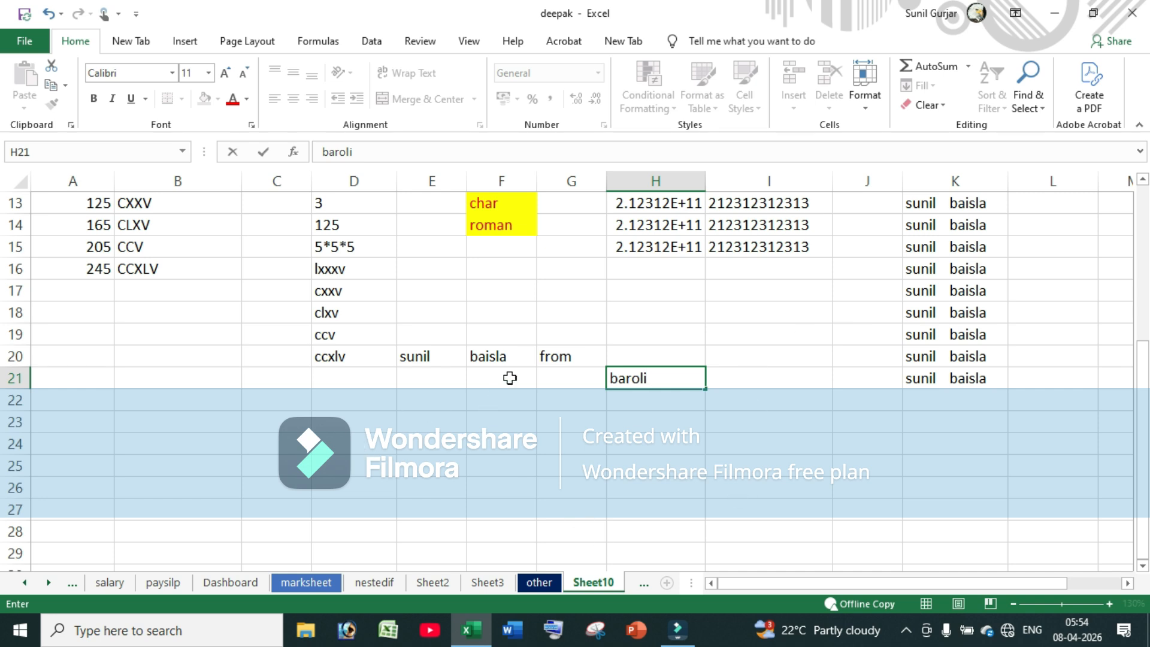
{"action": "left_click", "coordinate": [409, 440]}
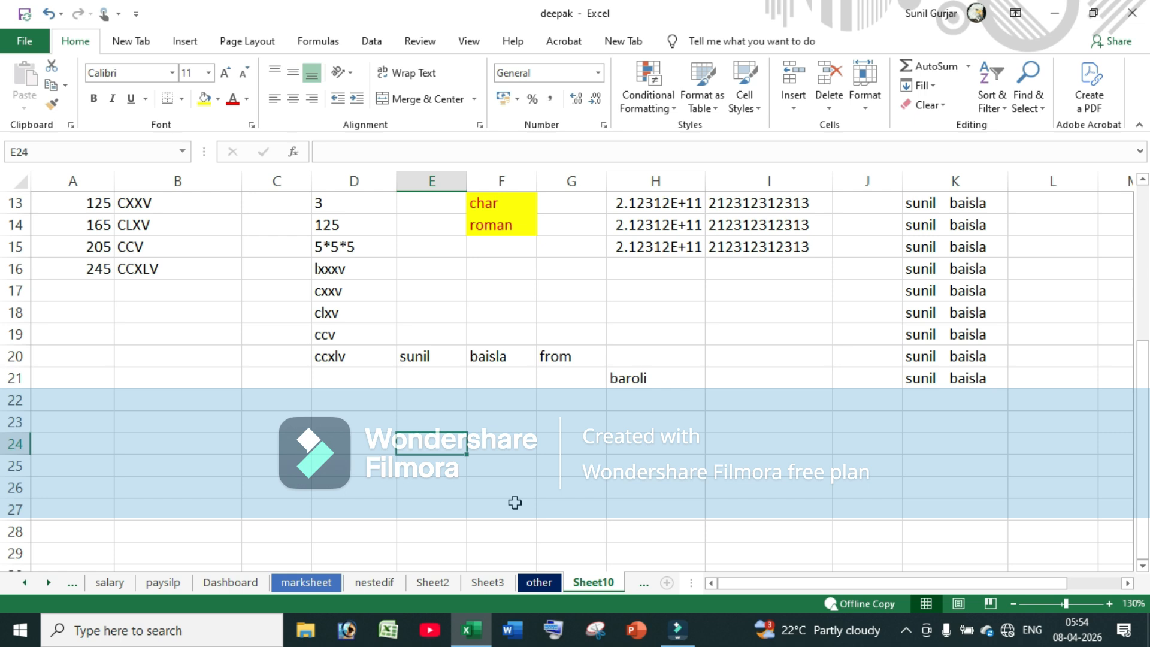
Enter =CONCATENATE(E20,F20,G20,H21) in E24 and widen column E to fit the result
{"action": "type", "text": "="}
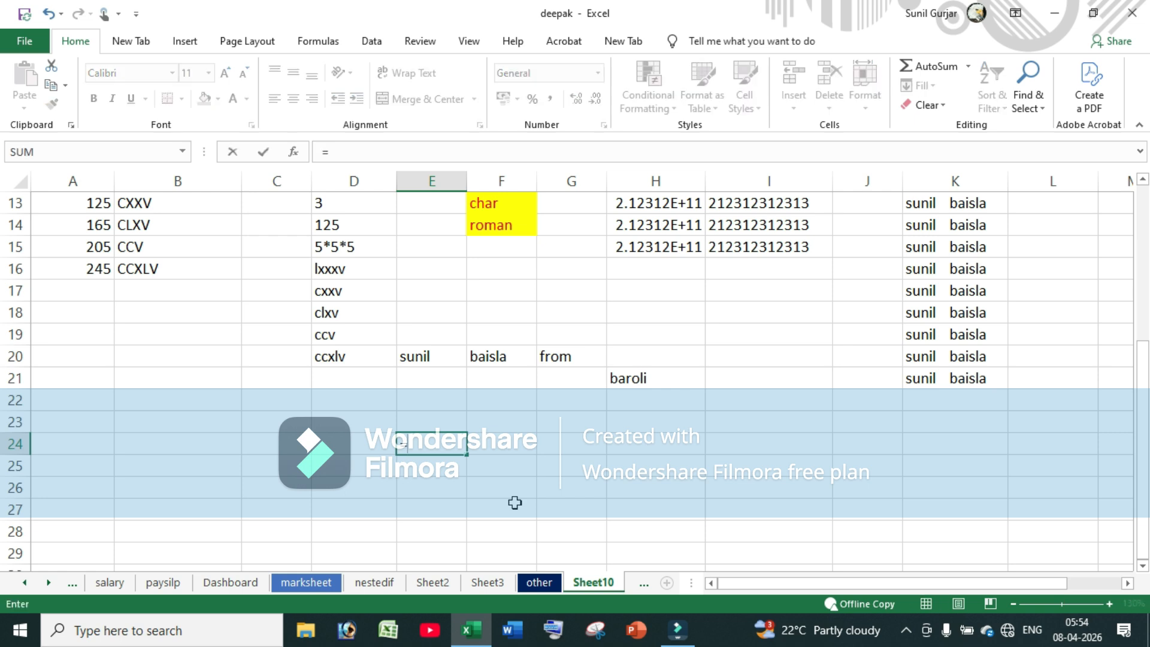
{"action": "type", "text": "co"}
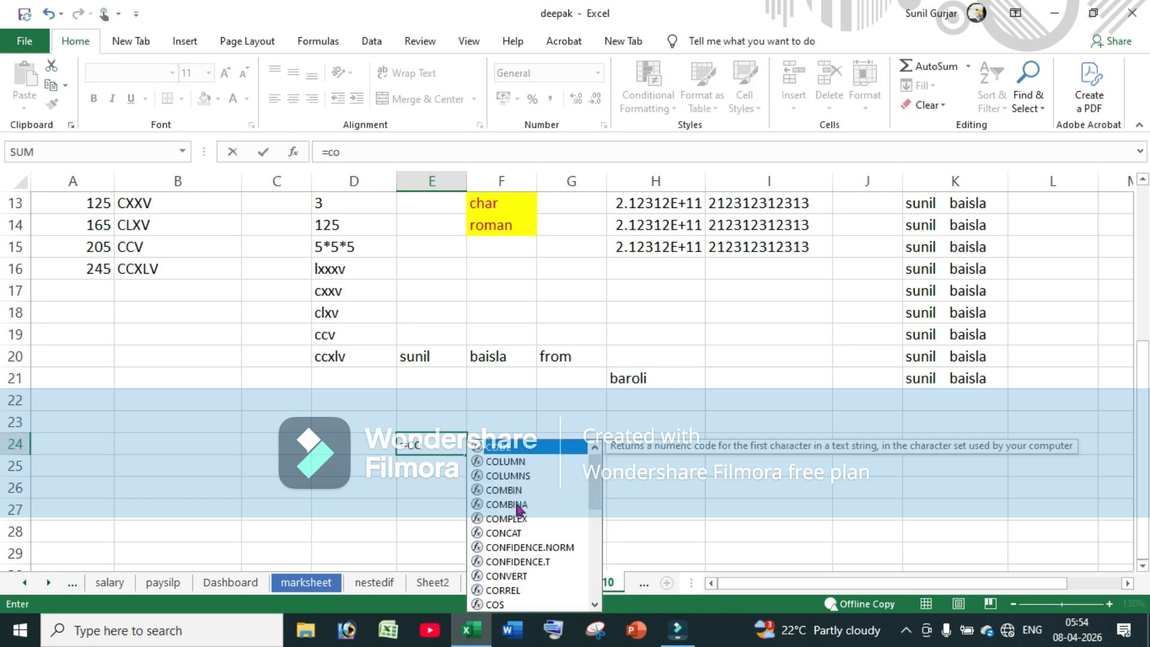
{"action": "type", "text": "n"}
{"action": "key", "text": "Down"}
{"action": "key", "text": "Down"}
{"action": "key", "text": "Down"}
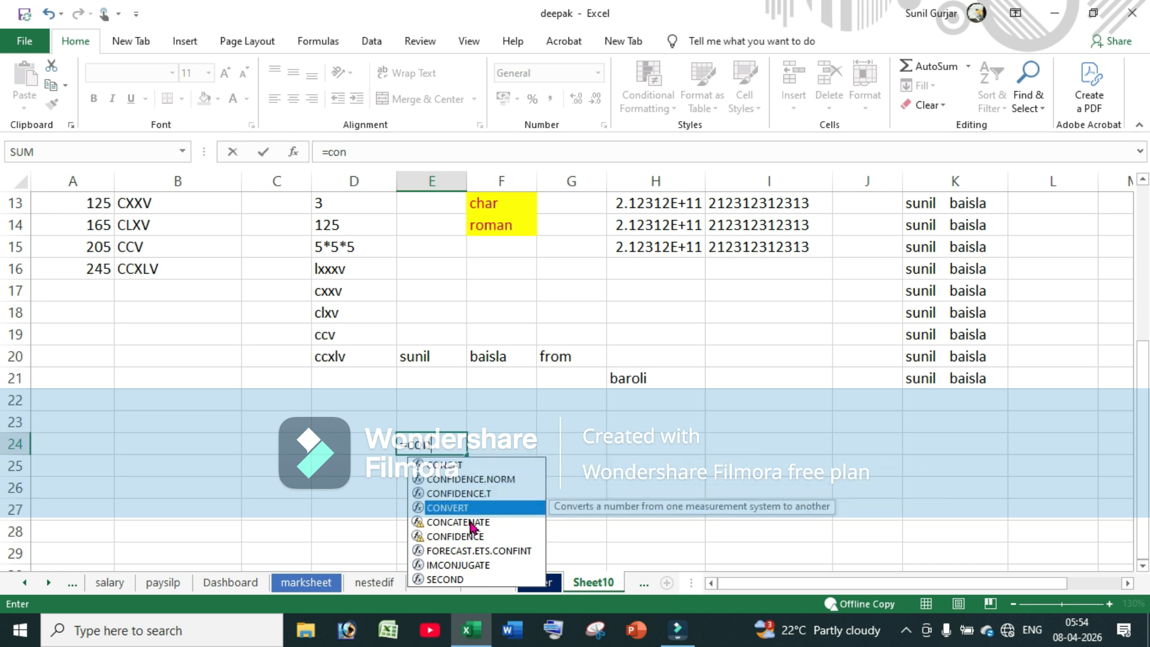
{"action": "left_click", "coordinate": [471, 527]}
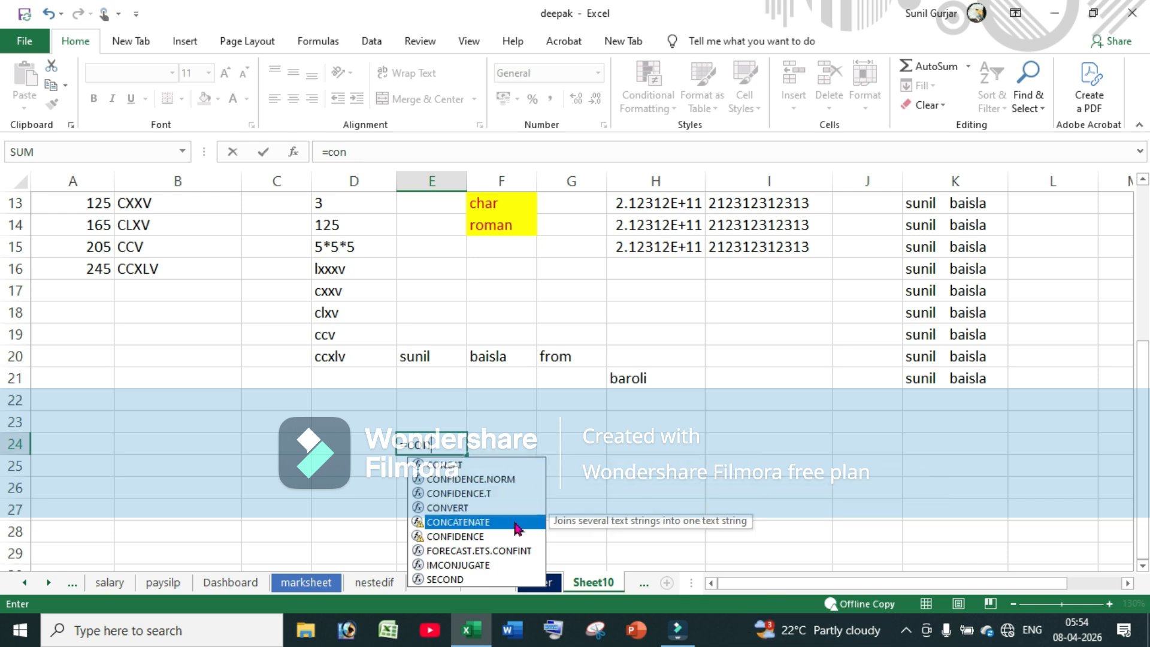
{"action": "double_click", "coordinate": [517, 527]}
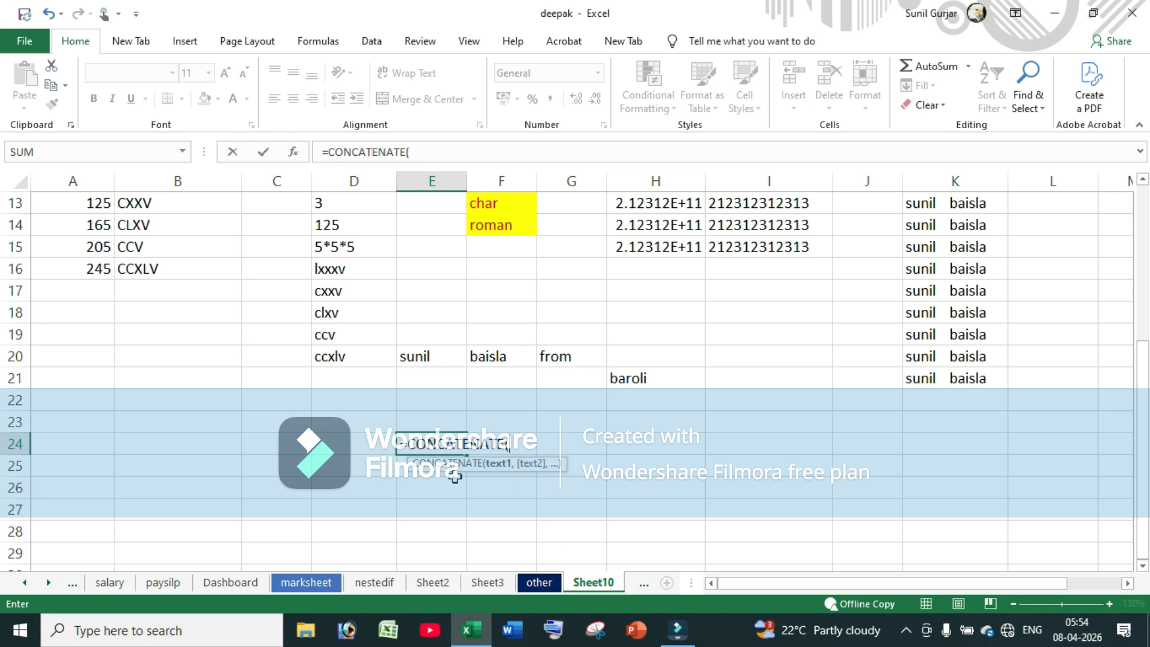
{"action": "left_click", "coordinate": [420, 356]}
{"action": "type", "text": ","}
{"action": "left_click", "coordinate": [498, 356]}
{"action": "type", "text": ","}
{"action": "left_click", "coordinate": [556, 356]}
{"action": "type", "text": ","}
{"action": "left_click", "coordinate": [627, 378]}
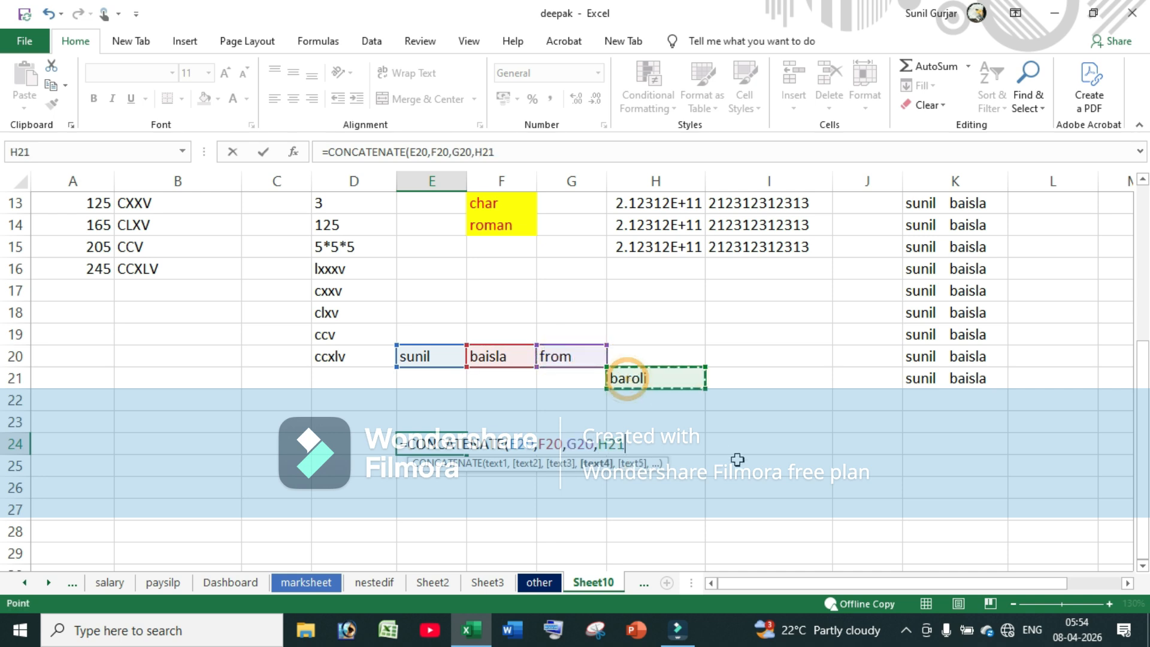
{"action": "key", "text": "Return"}
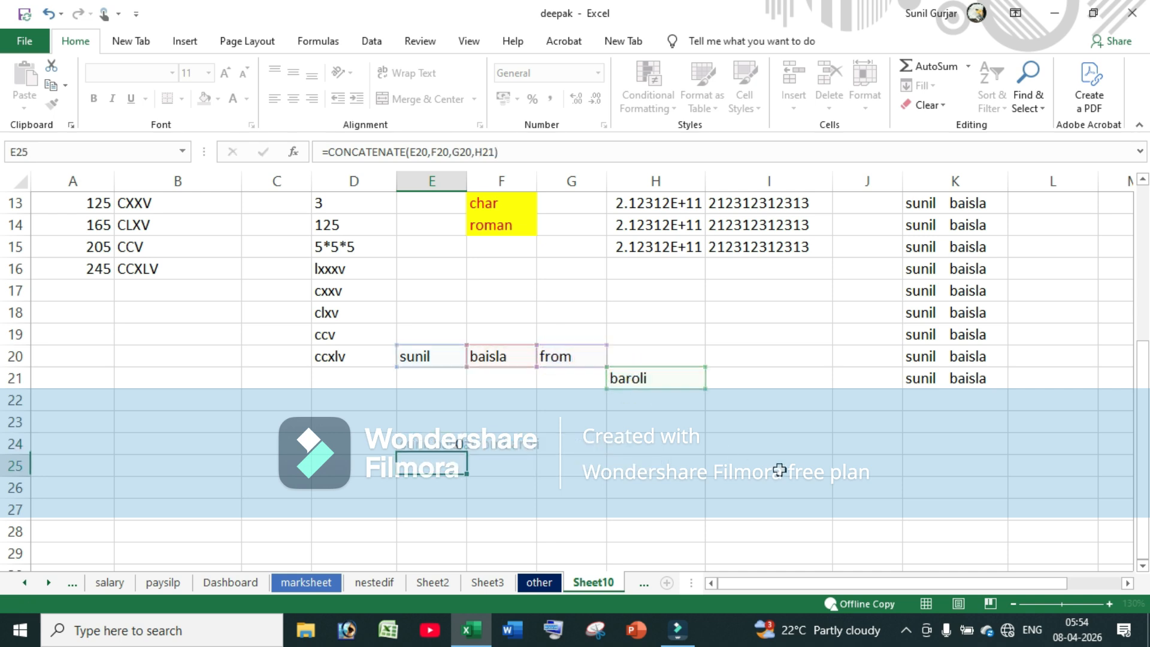
{"action": "left_click", "coordinate": [441, 446]}
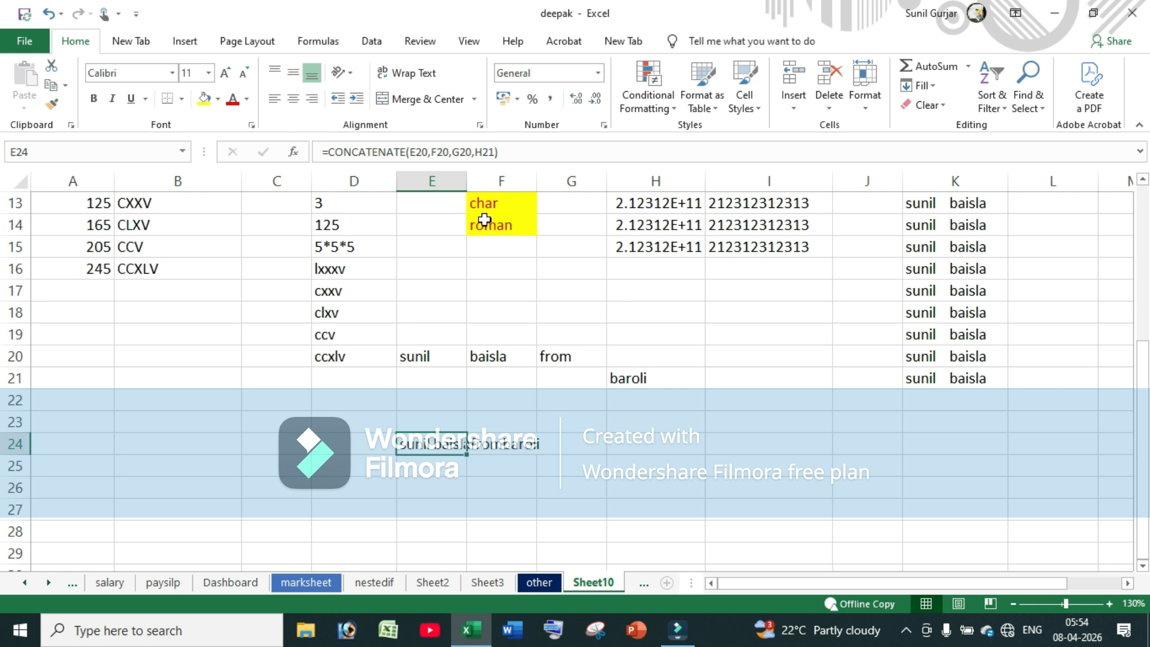
{"action": "double_click", "coordinate": [469, 181]}
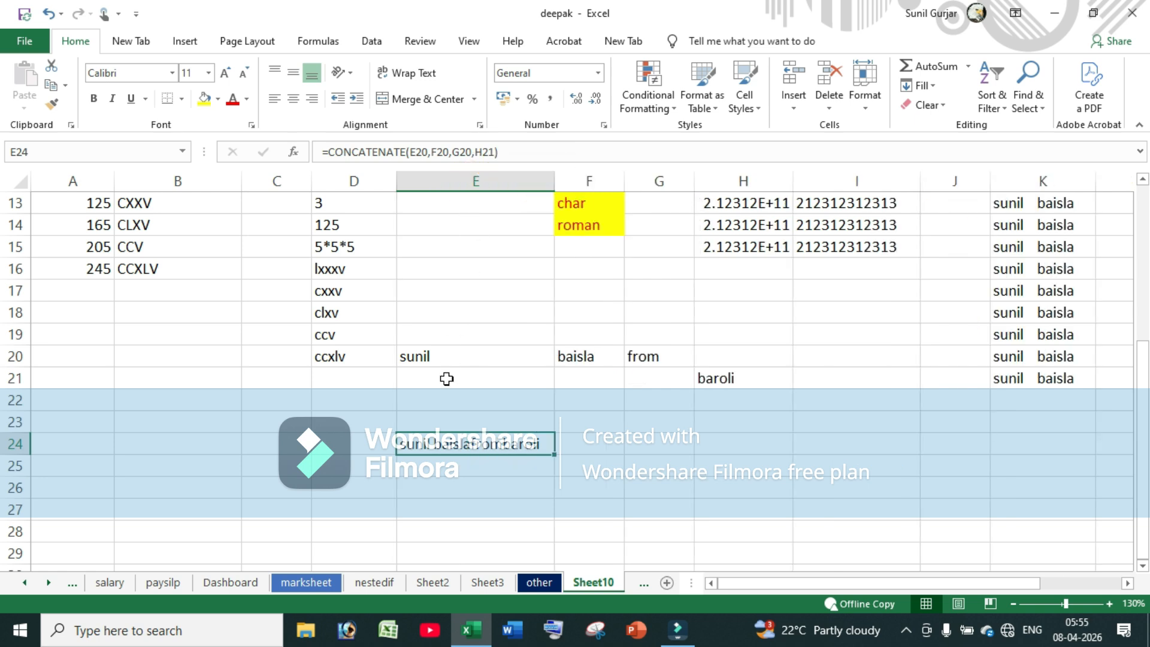
Begin =CONCATENATE in E25 joining E20, a " " space string, and F20
{"action": "left_click", "coordinate": [483, 465]}
{"action": "type", "text": "="}
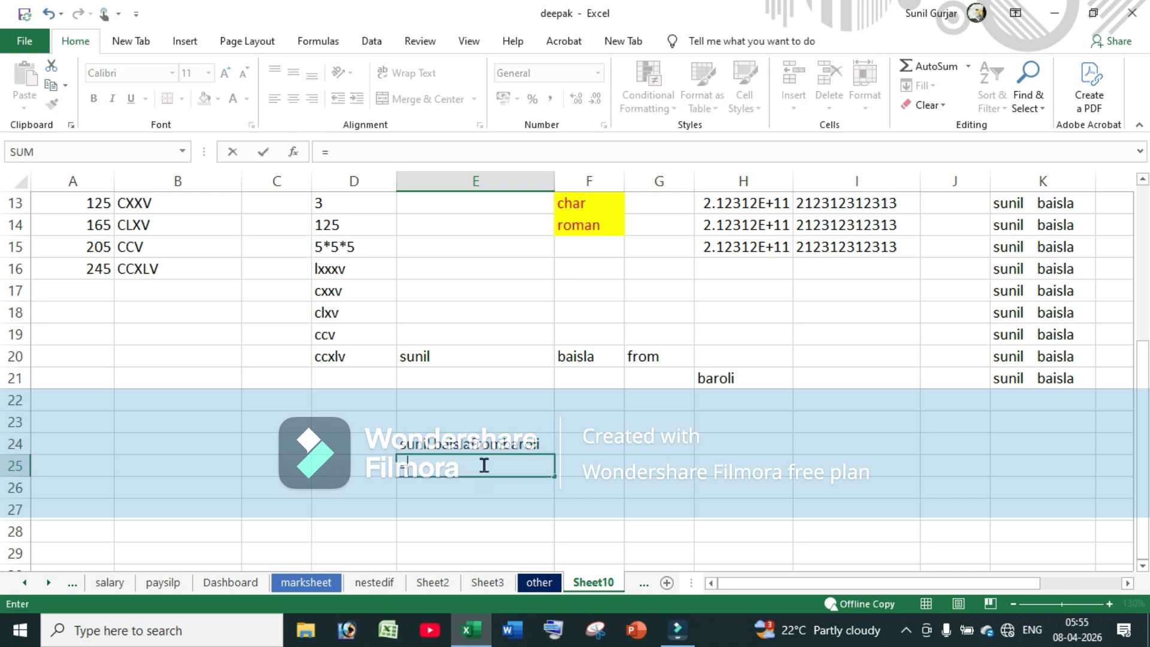
{"action": "type", "text": "con"}
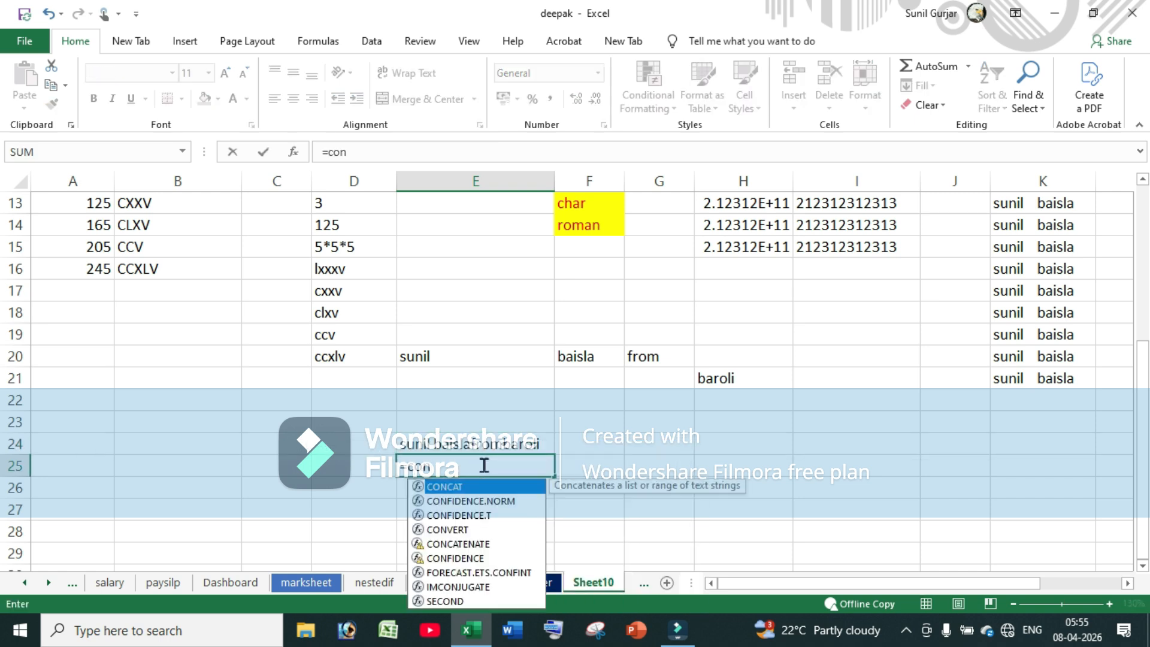
{"action": "double_click", "coordinate": [458, 544]}
{"action": "left_click", "coordinate": [446, 358]}
{"action": "type", "text": ","}
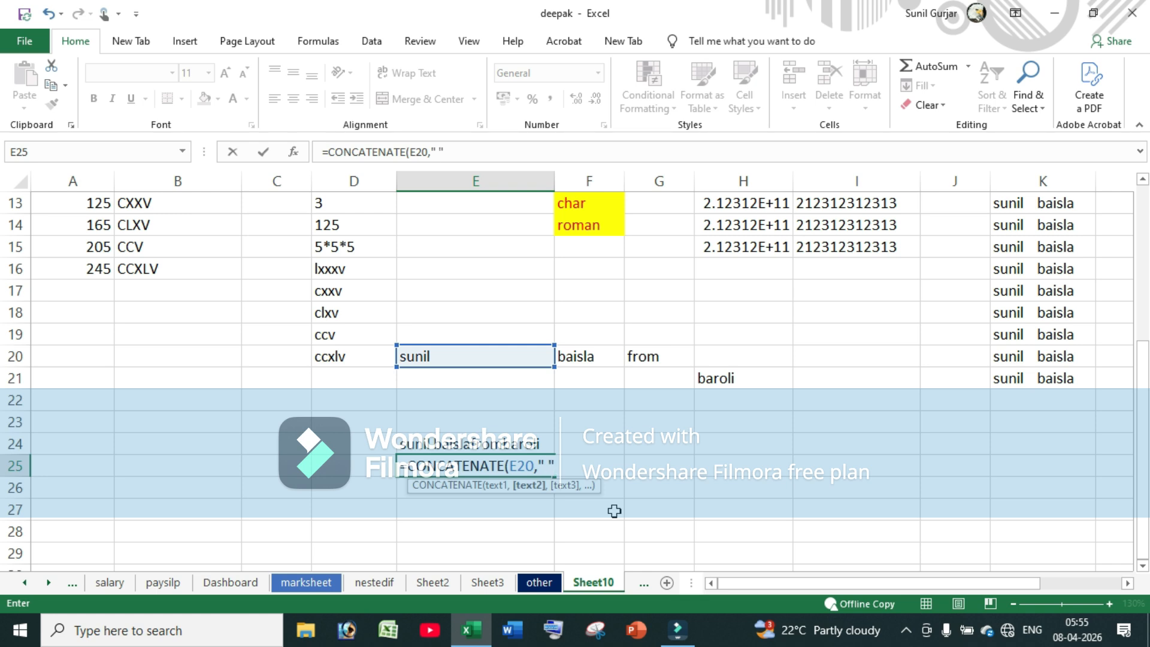
{"action": "type", "text": "\" \","}
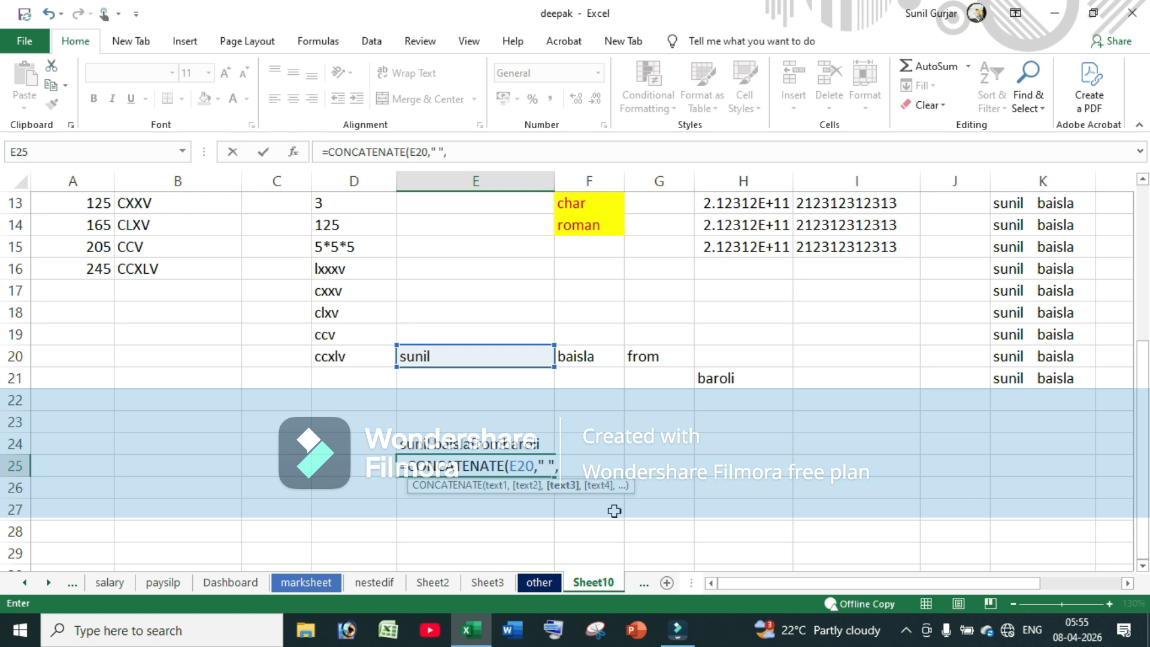
{"action": "left_click", "coordinate": [587, 357]}
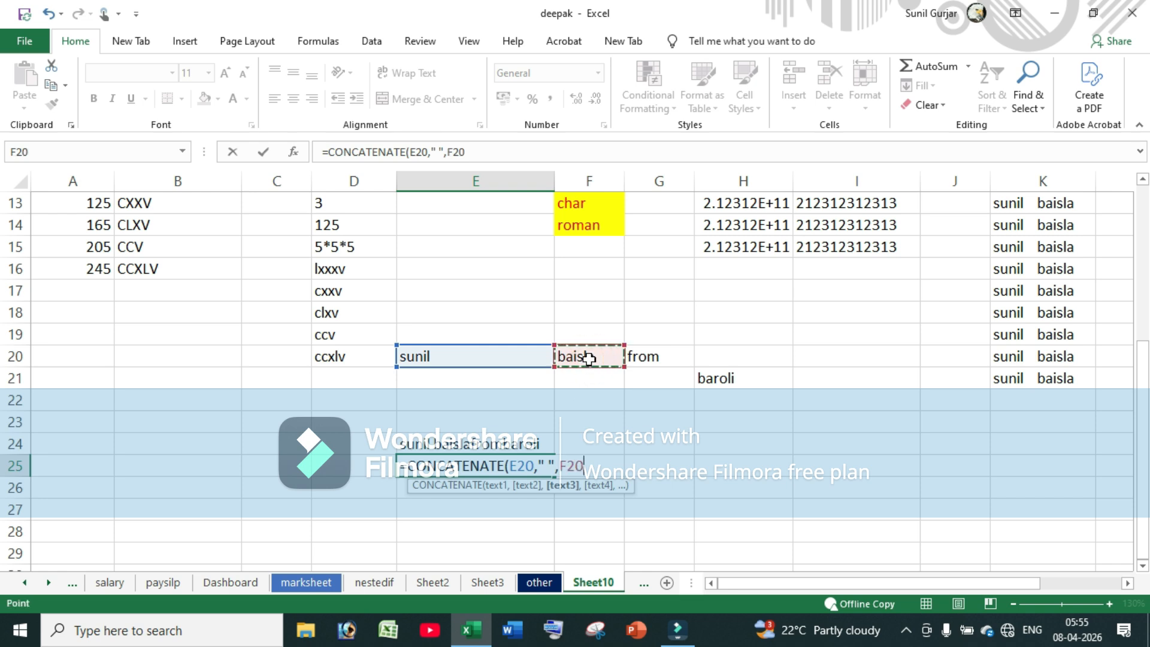
{"action": "type", "text": ","}
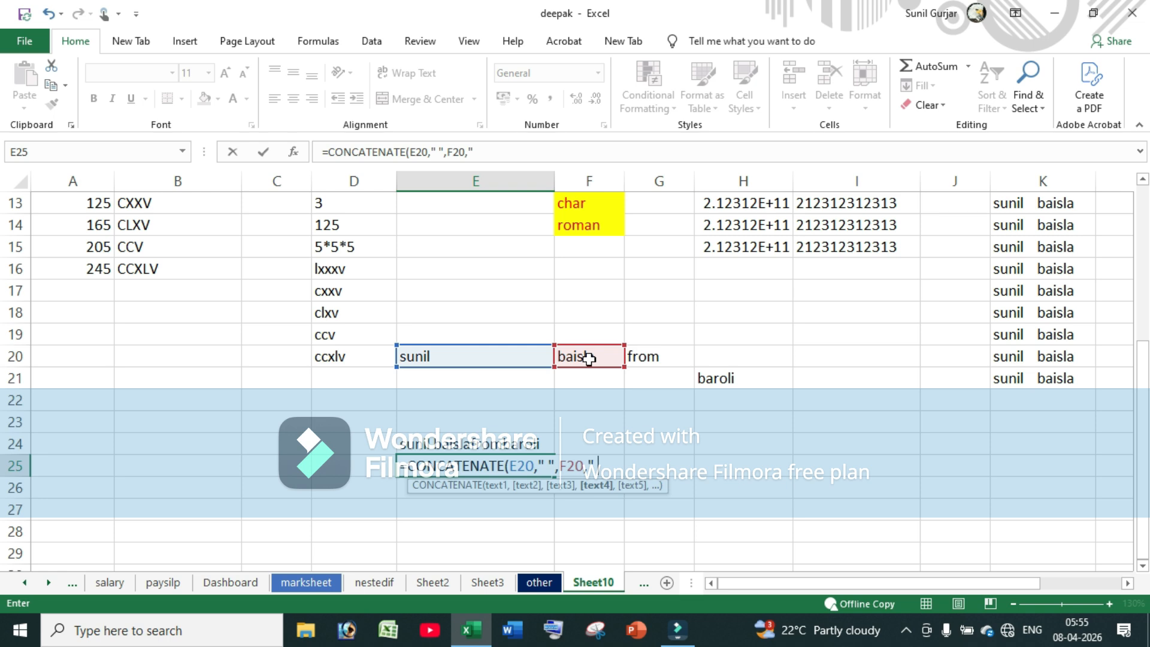
{"action": "type", "text": "\" \","}
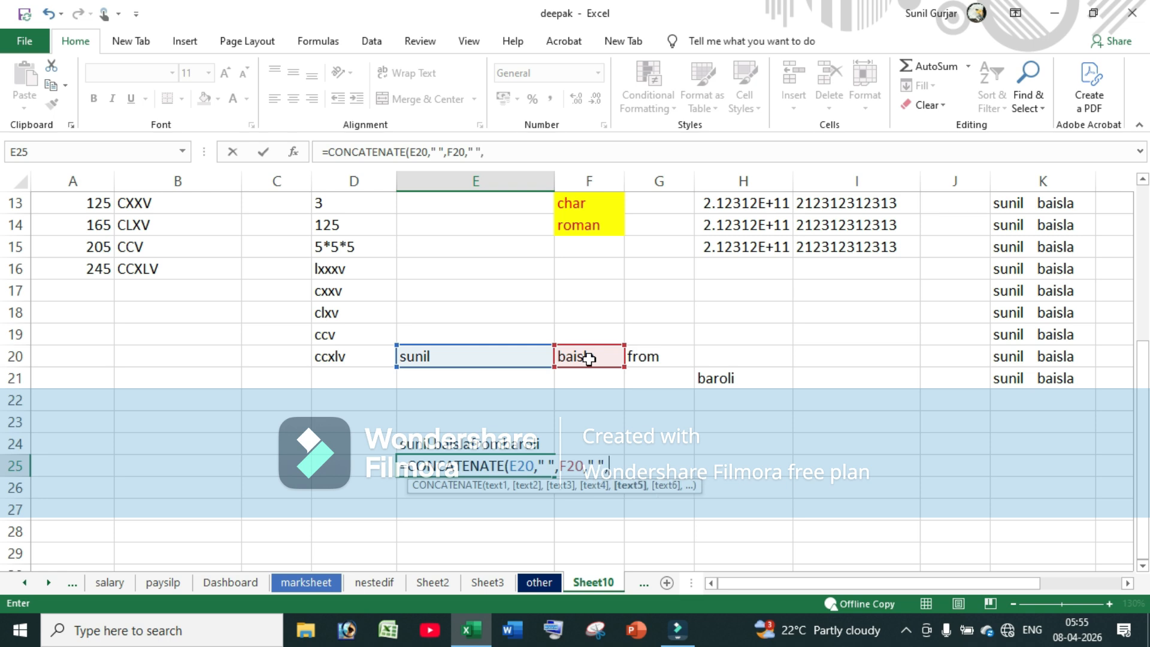
Fix the extra comma and finish the formula with G20, a space, and H21
{"action": "key", "text": "BackSpace"}
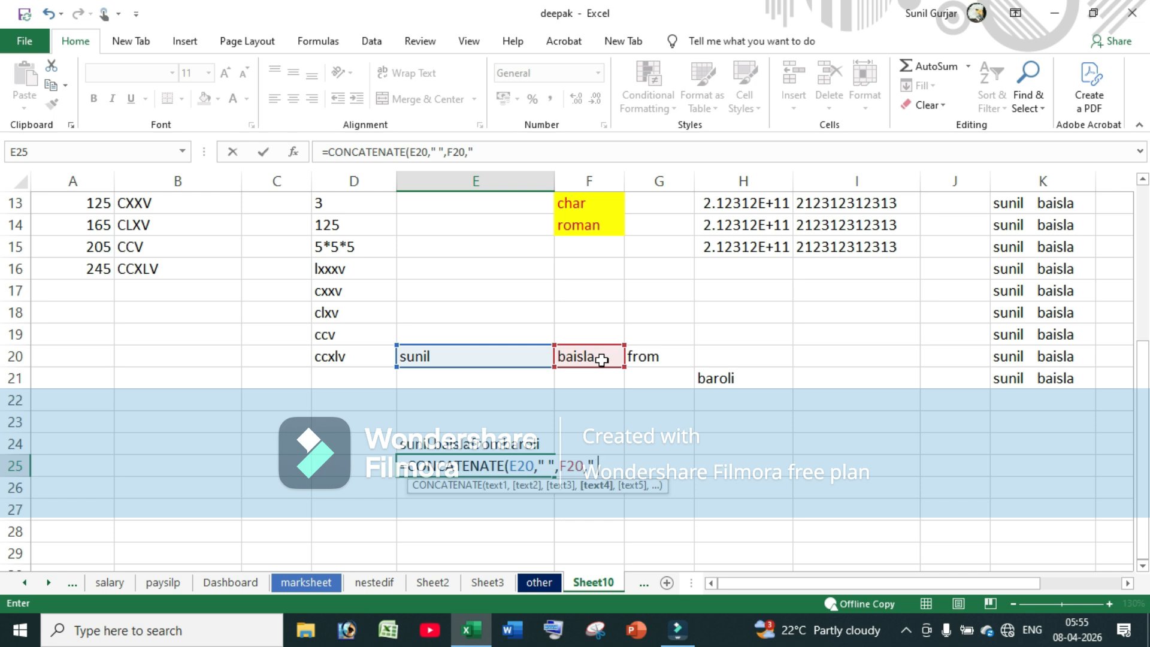
{"action": "type", "text": ","}
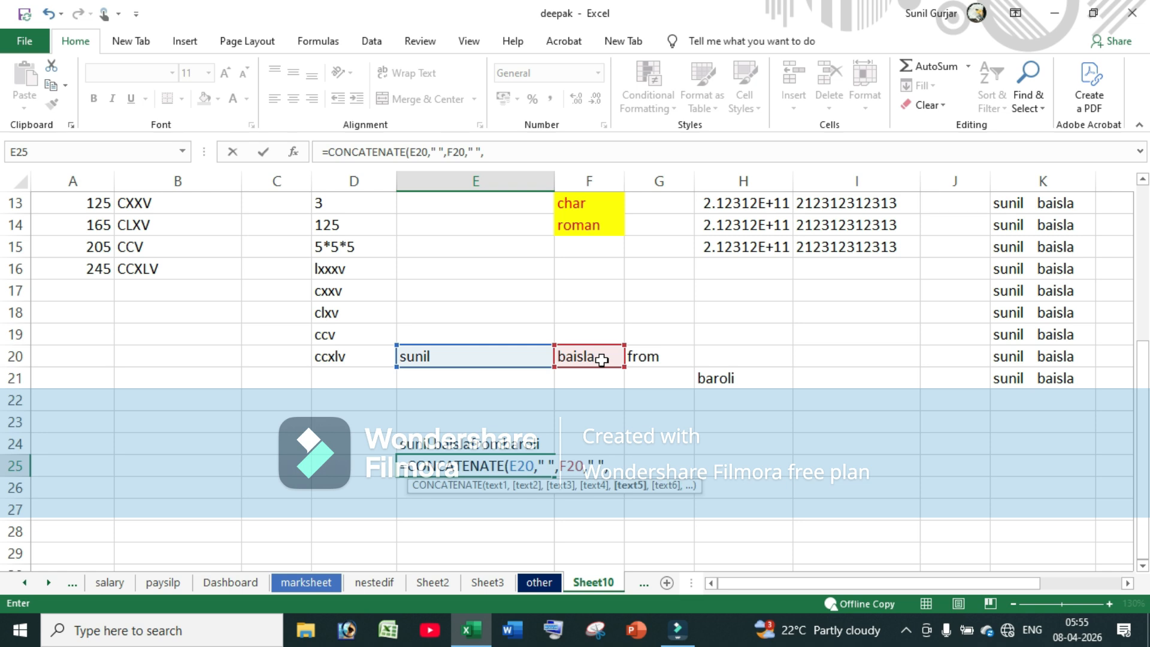
{"action": "left_click", "coordinate": [649, 355]}
{"action": "type", "text": ","}
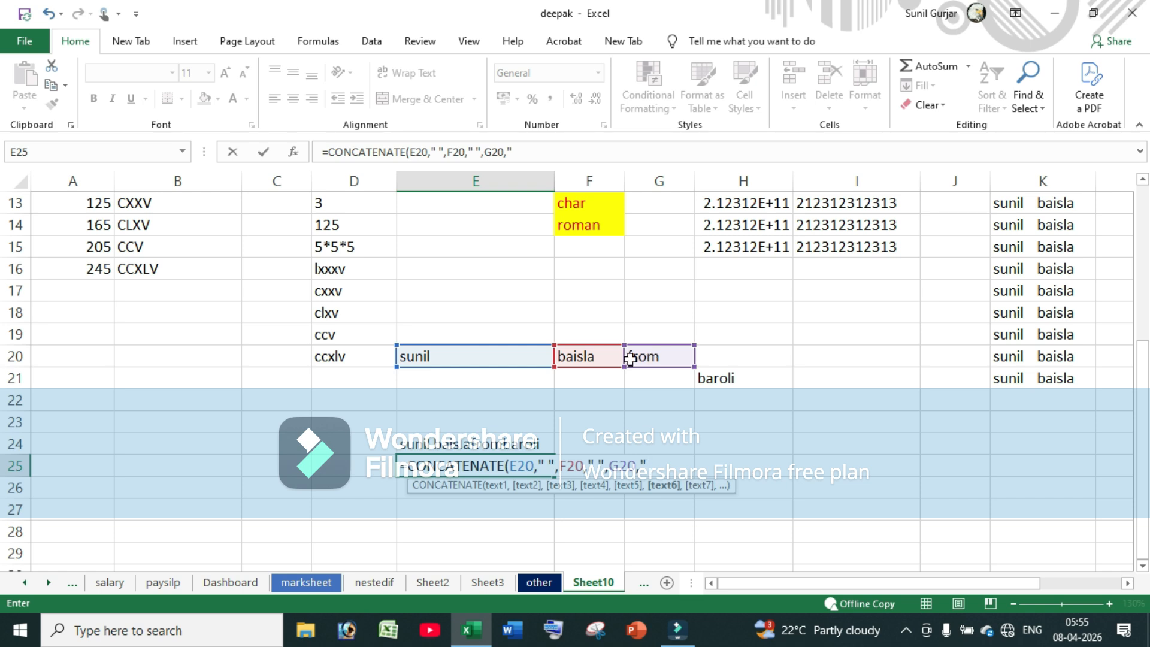
{"action": "type", "text": "\" \","}
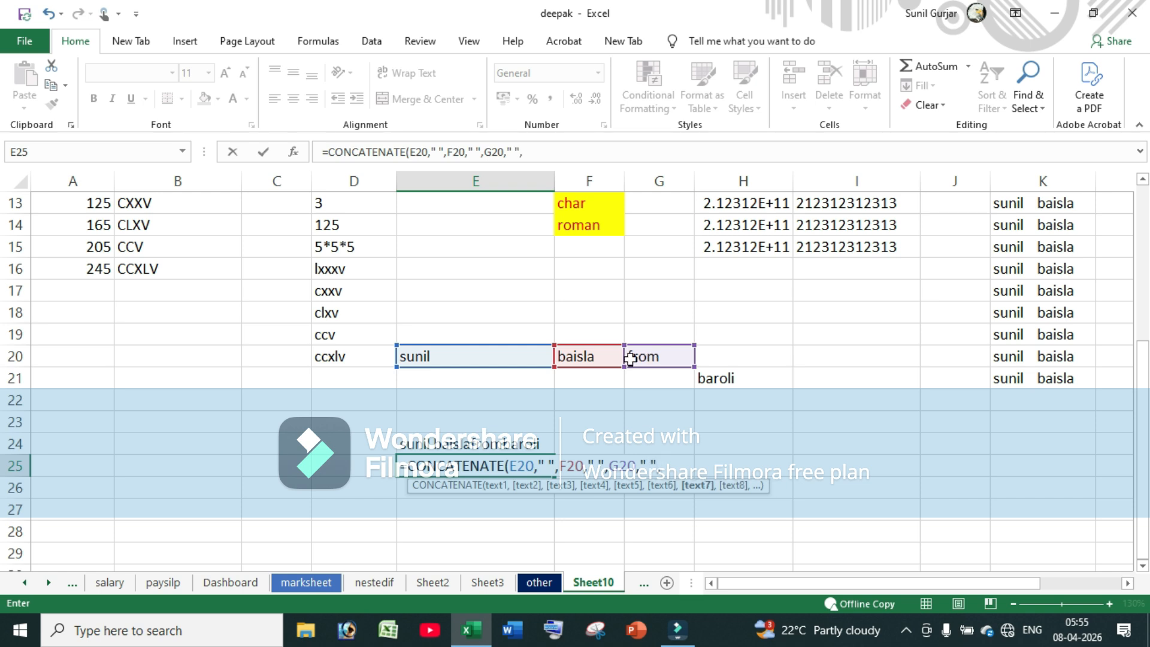
{"action": "left_click", "coordinate": [723, 383]}
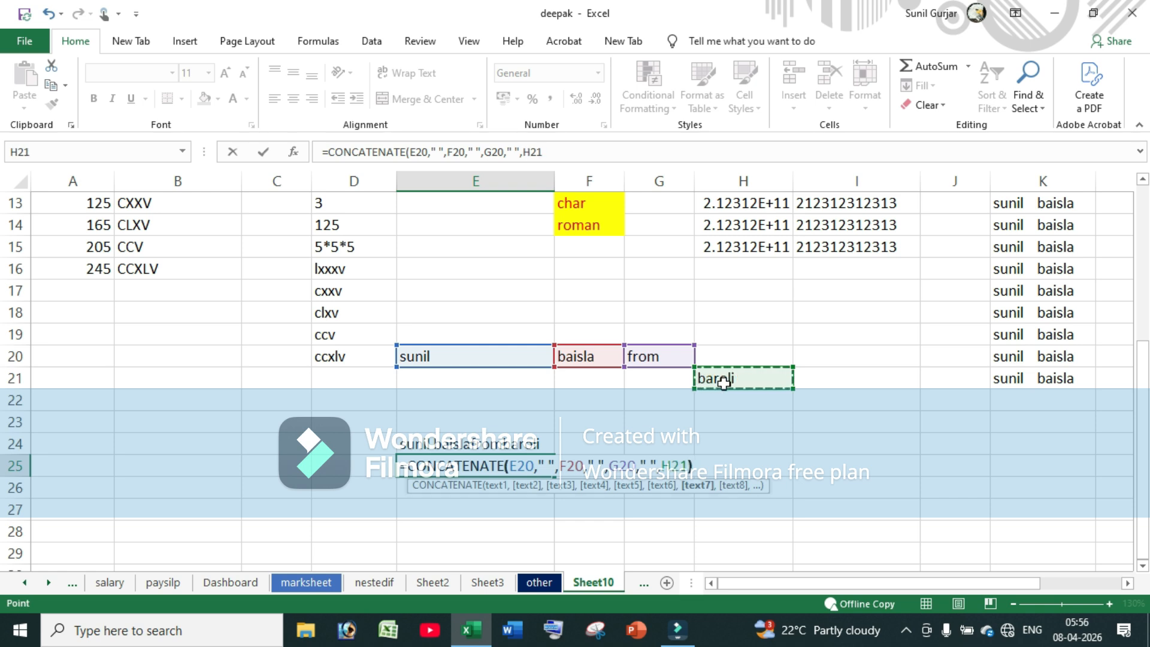
{"action": "type", "text": ")"}
{"action": "key", "text": "Return"}
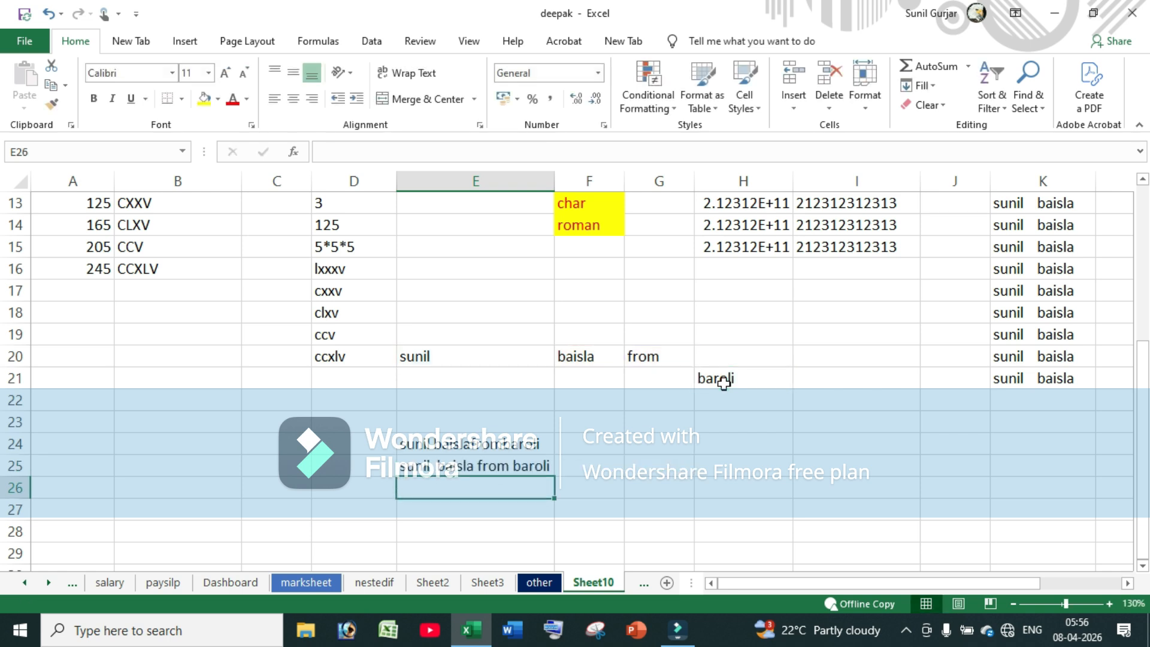
{"action": "left_click", "coordinate": [473, 467]}
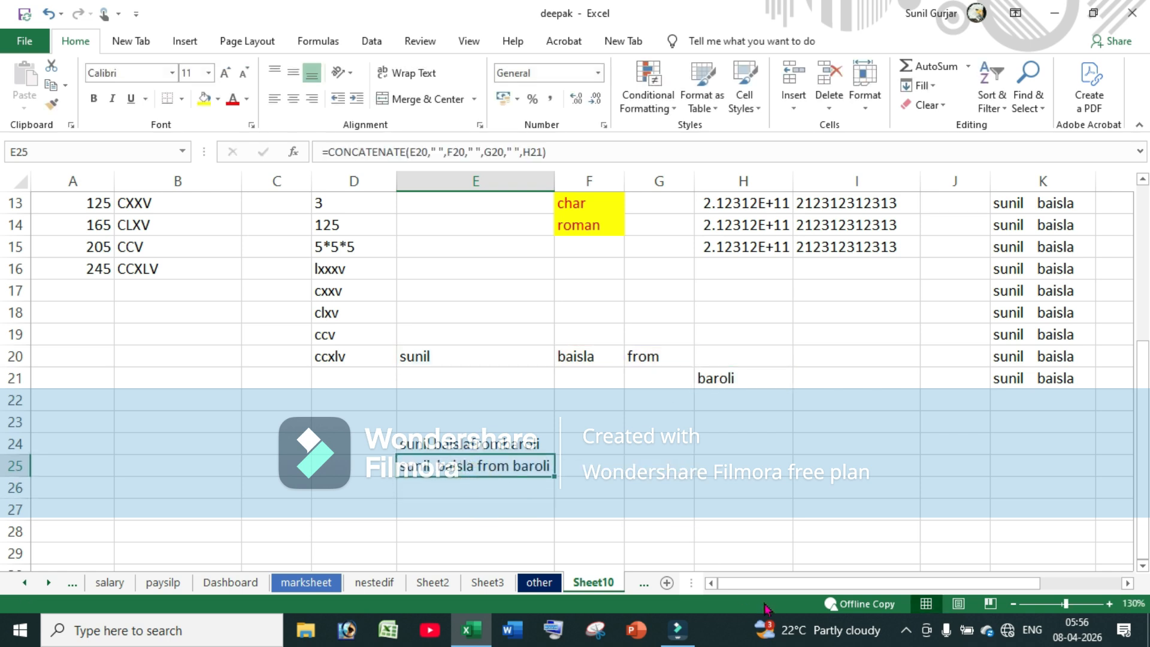
{"action": "scroll", "coordinate": [636, 464], "scroll_direction": "up", "scroll_amount": 4}
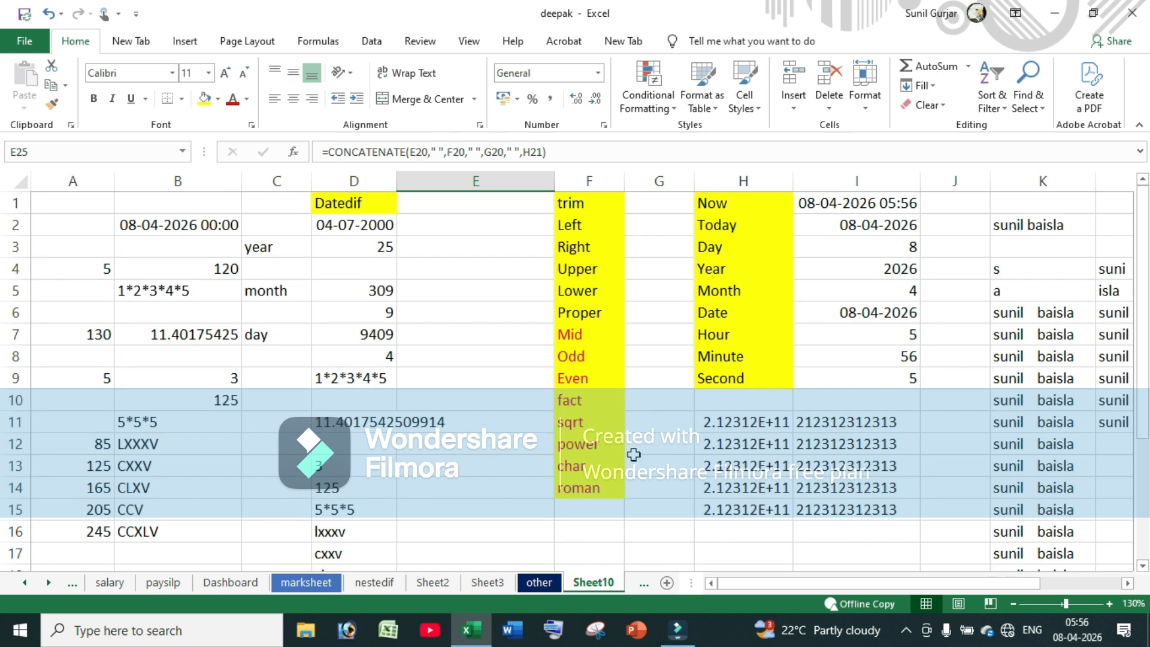
{"action": "scroll", "coordinate": [503, 355], "scroll_direction": "down", "scroll_amount": 6}
{"action": "scroll", "coordinate": [471, 377], "scroll_direction": "up", "scroll_amount": 6}
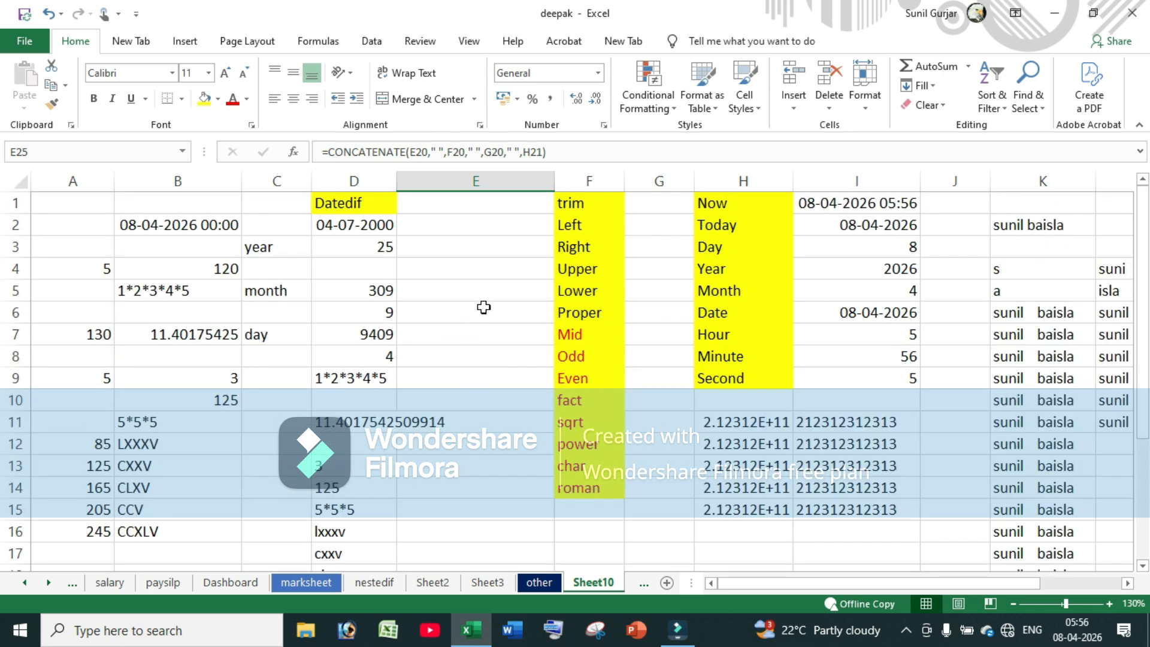